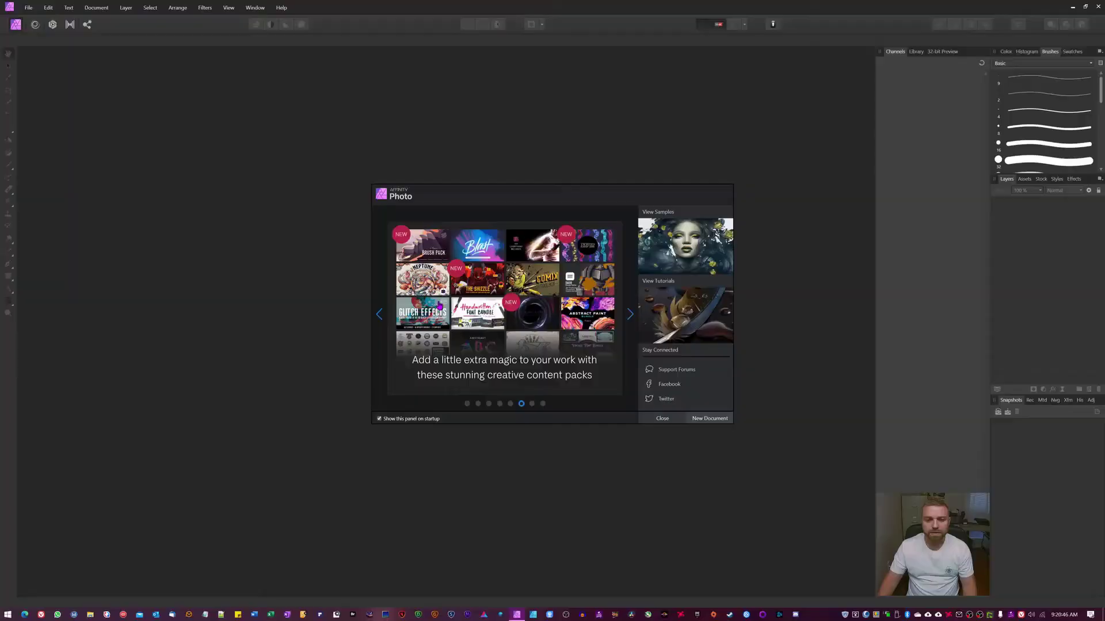
- Create a 1023 × 1023 px transparent document from the Customo Brush Background preset in My Presets
{"action": "left_click", "coordinate": [712, 419]}
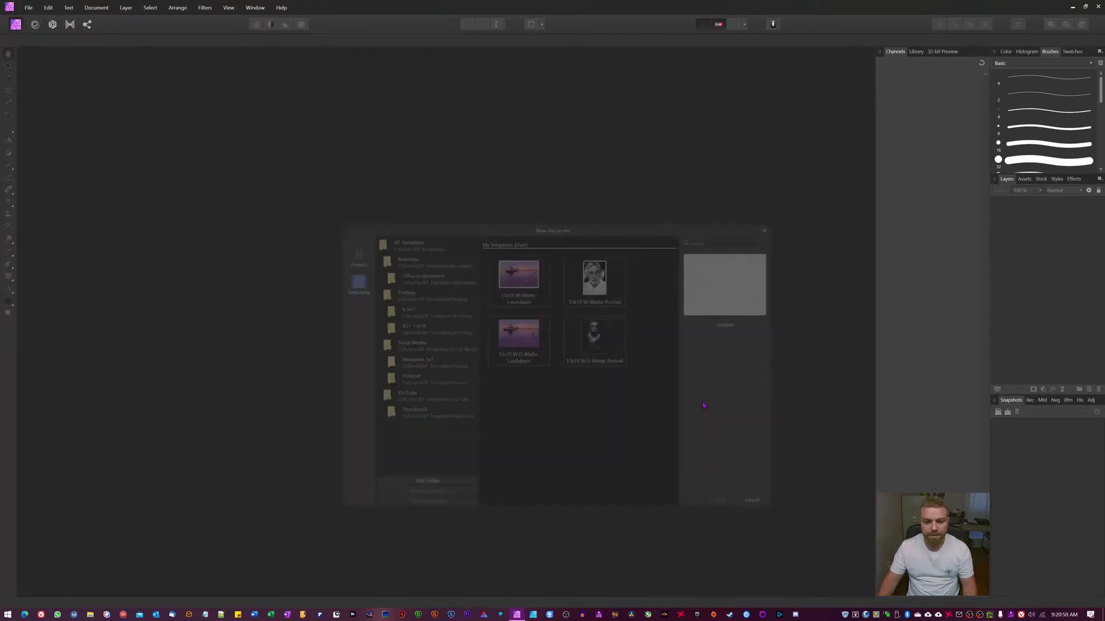
{"action": "left_click", "coordinate": [352, 253]}
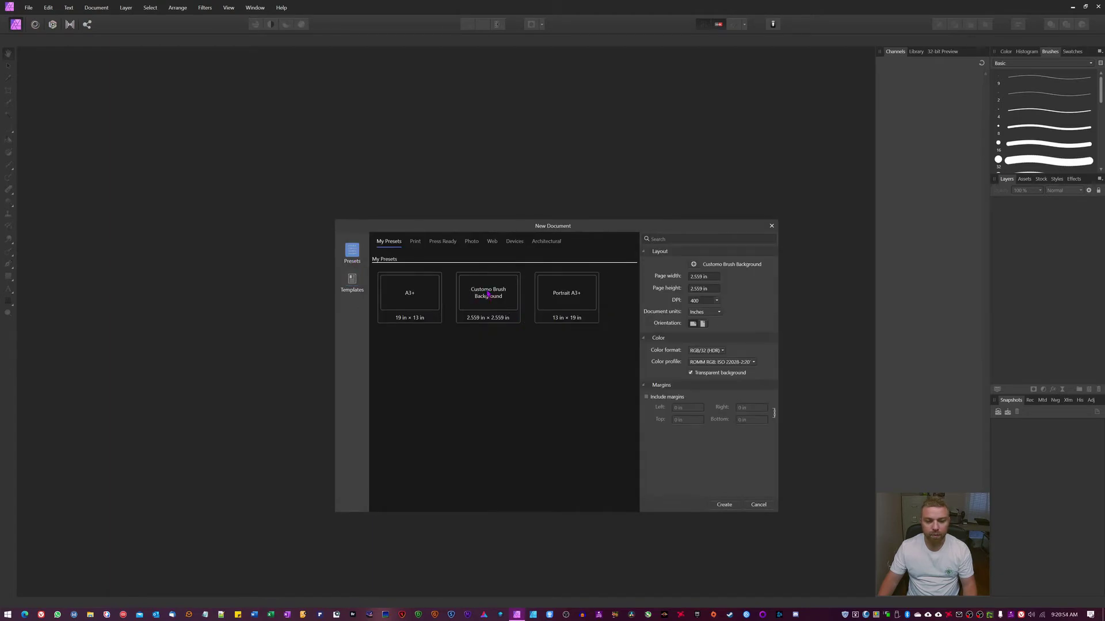
{"action": "left_click", "coordinate": [479, 314]}
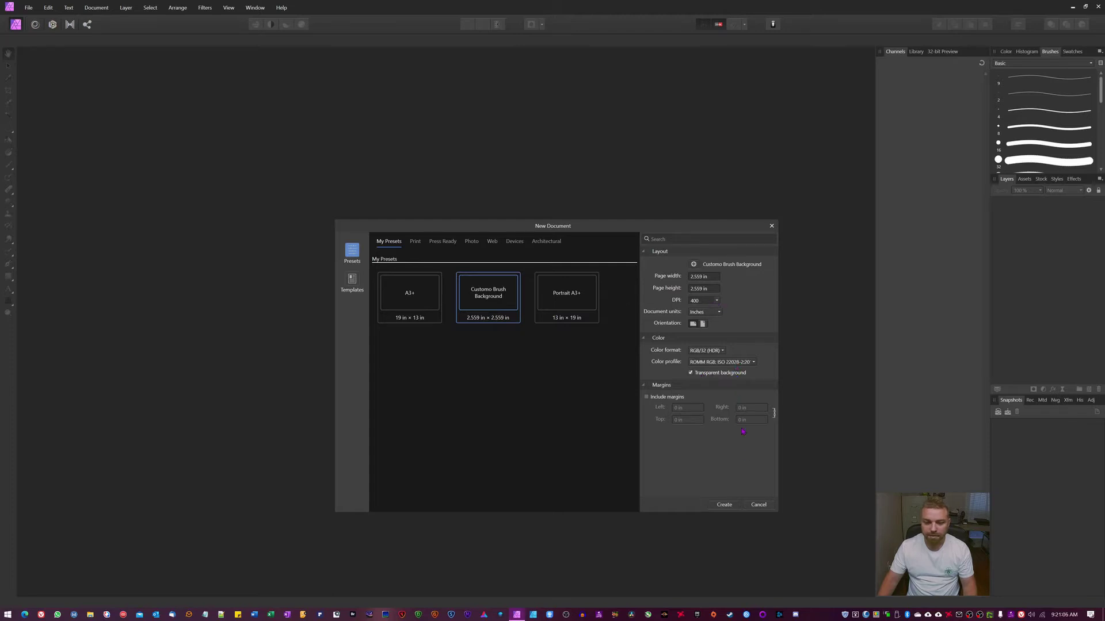
{"action": "left_click", "coordinate": [739, 506]}
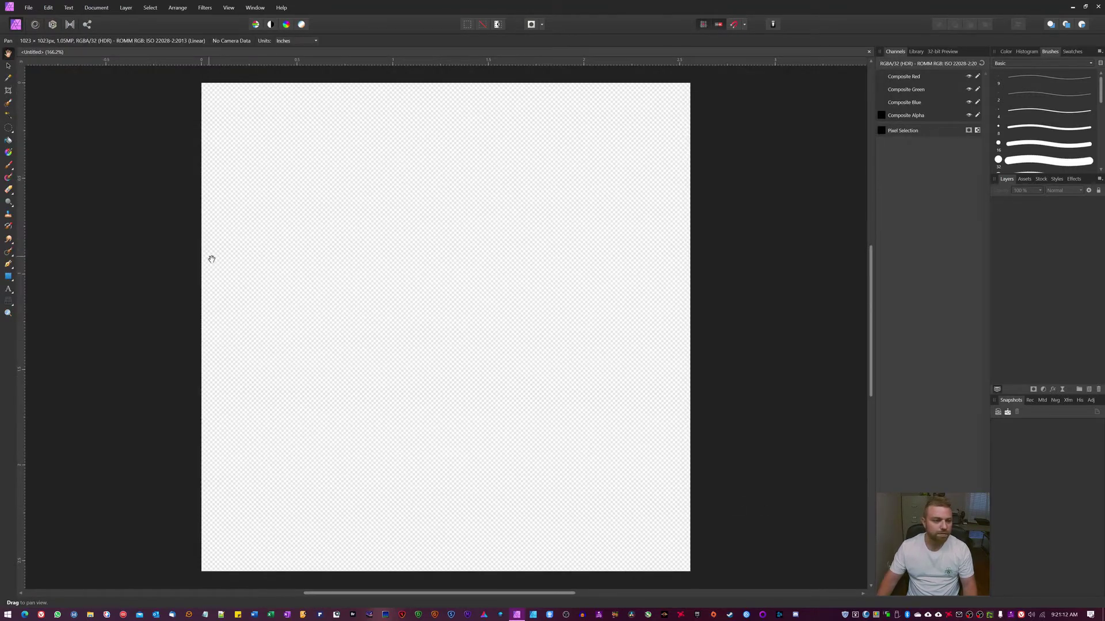
- Draw a rectangle covering the whole canvas and fill it black
{"action": "key", "text": "u"}
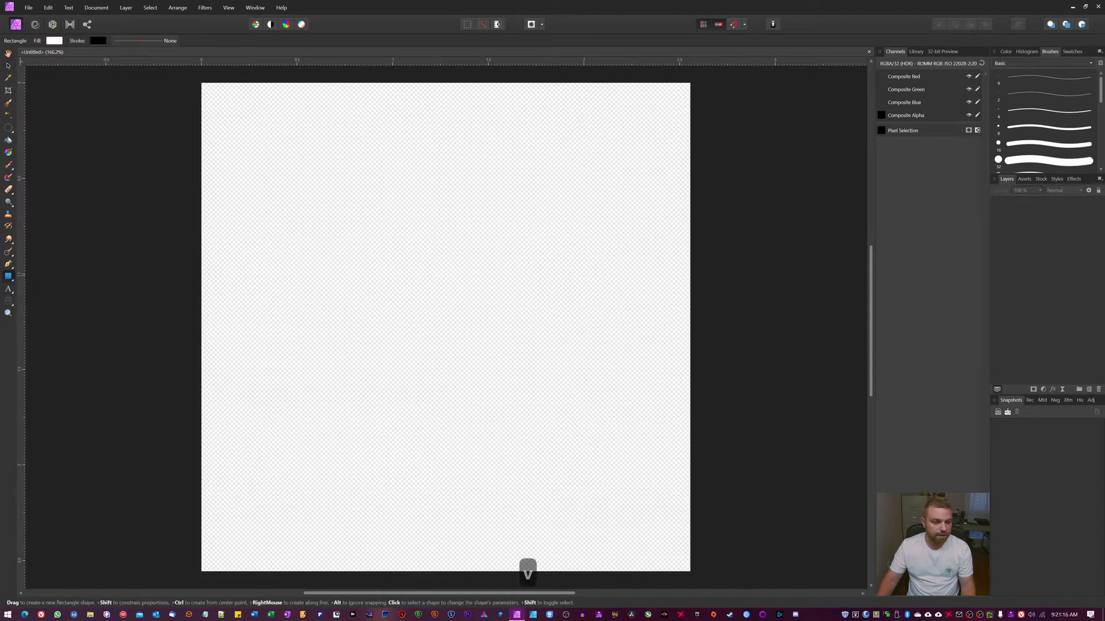
{"action": "left_click_drag", "start_coordinate": [202, 83], "coordinate": [691, 577]}
{"action": "left_click", "coordinate": [54, 40]}
{"action": "left_click_drag", "start_coordinate": [73, 104], "coordinate": [61, 89]}
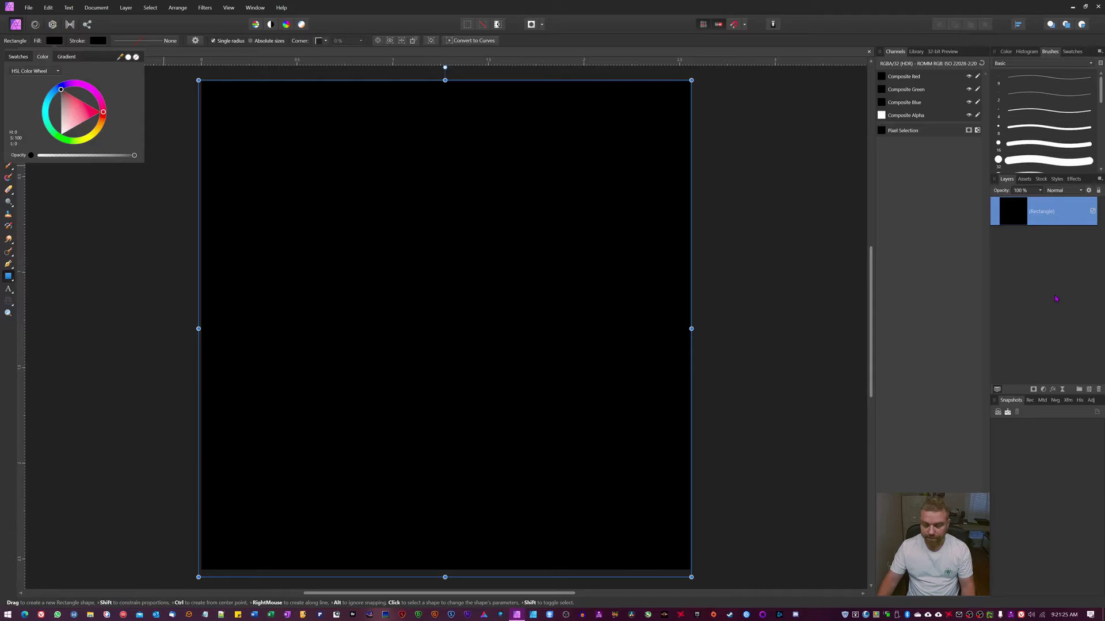
- Duplicate the black rectangle, fill the copy white, and select the bottom and top rectangle layers
{"action": "key", "text": "ctrl+j"}
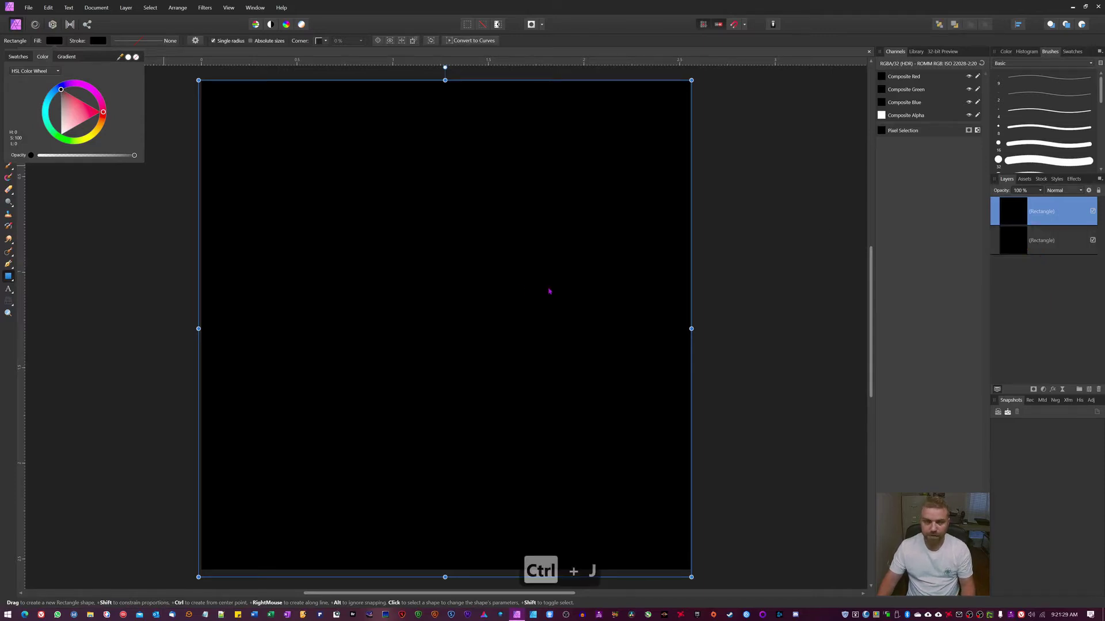
{"action": "left_click", "coordinate": [53, 42]}
{"action": "left_click", "coordinate": [53, 42]}
{"action": "left_click_drag", "start_coordinate": [73, 106], "coordinate": [42, 184]}
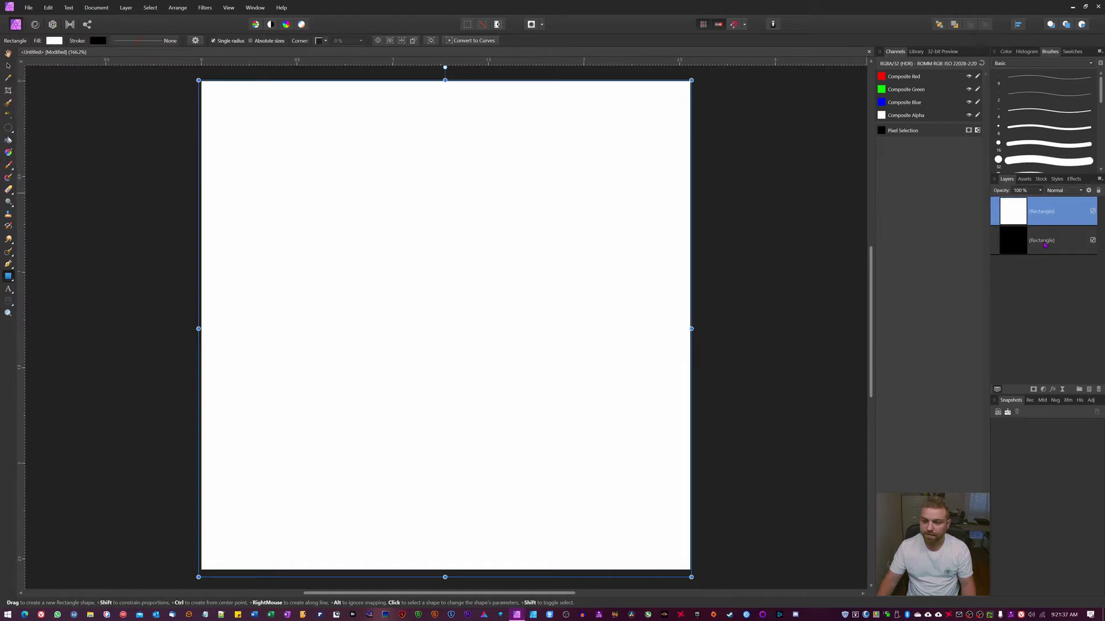
{"action": "left_click", "coordinate": [1053, 241]}
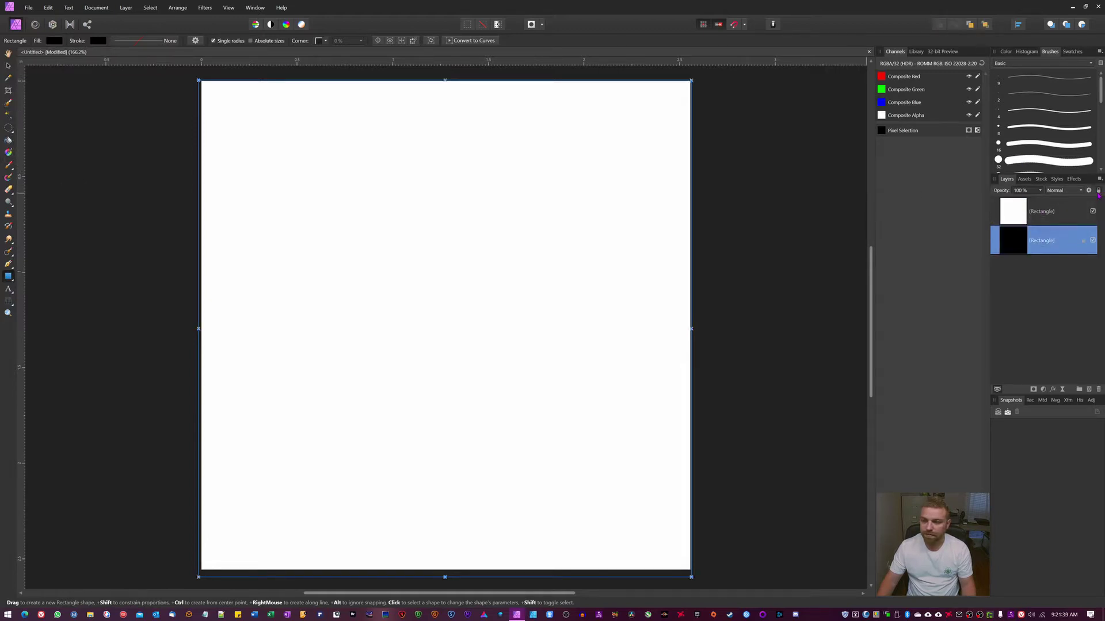
{"action": "left_click", "coordinate": [1058, 217]}
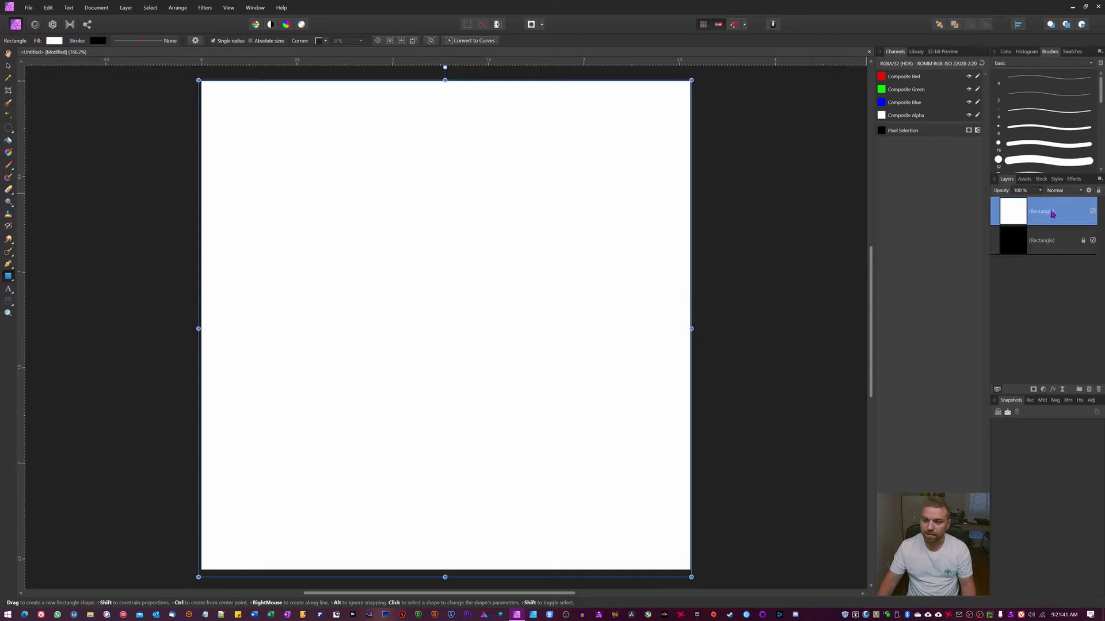
- Apply a Perlin Noise filter to the white layer with Zoom 175.1 px and Persistence 86.9 px
{"action": "left_click", "coordinate": [204, 7]}
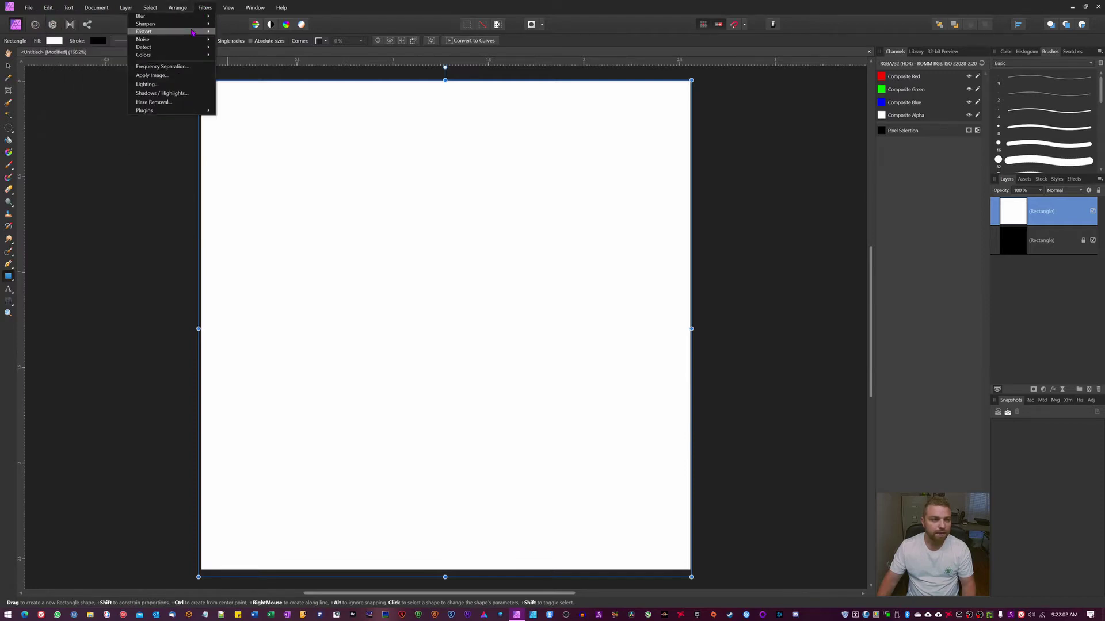
{"action": "mouse_move", "coordinate": [192, 32]}
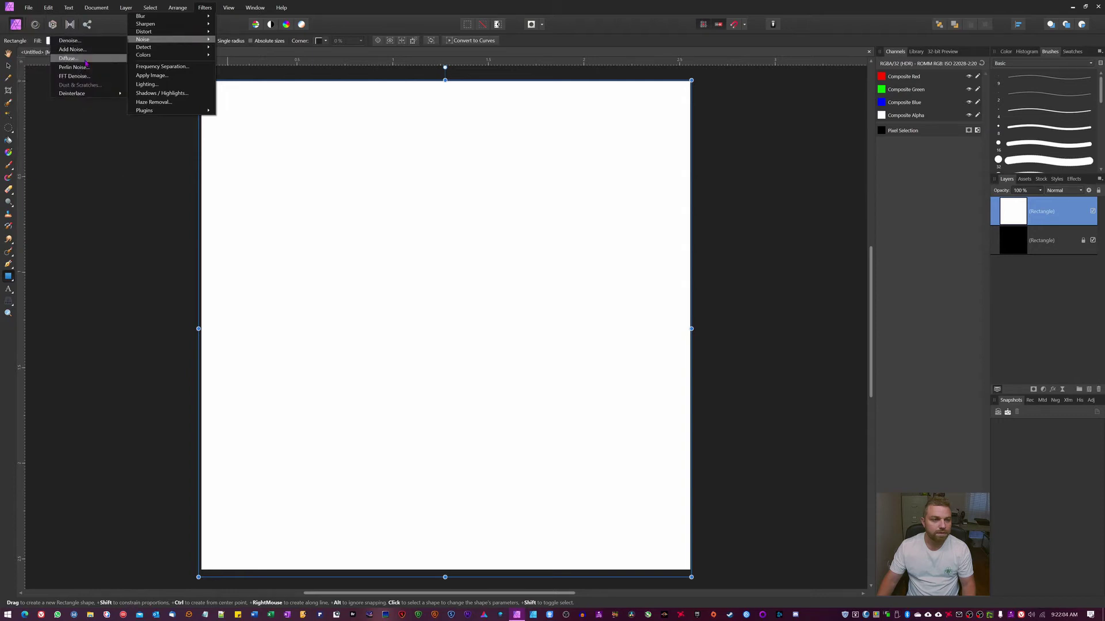
{"action": "left_click", "coordinate": [74, 67]}
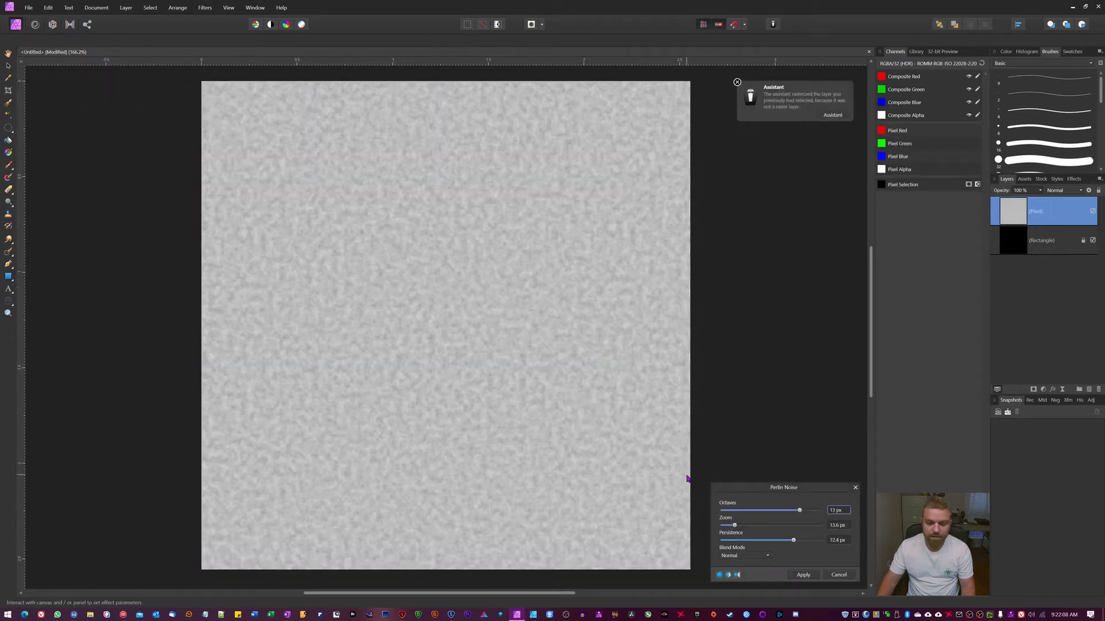
{"action": "mouse_move", "coordinate": [800, 511]}
{"action": "left_mouse_down"}
{"action": "mouse_move", "coordinate": [709, 515]}
{"action": "mouse_move", "coordinate": [803, 526]}
{"action": "left_mouse_up"}
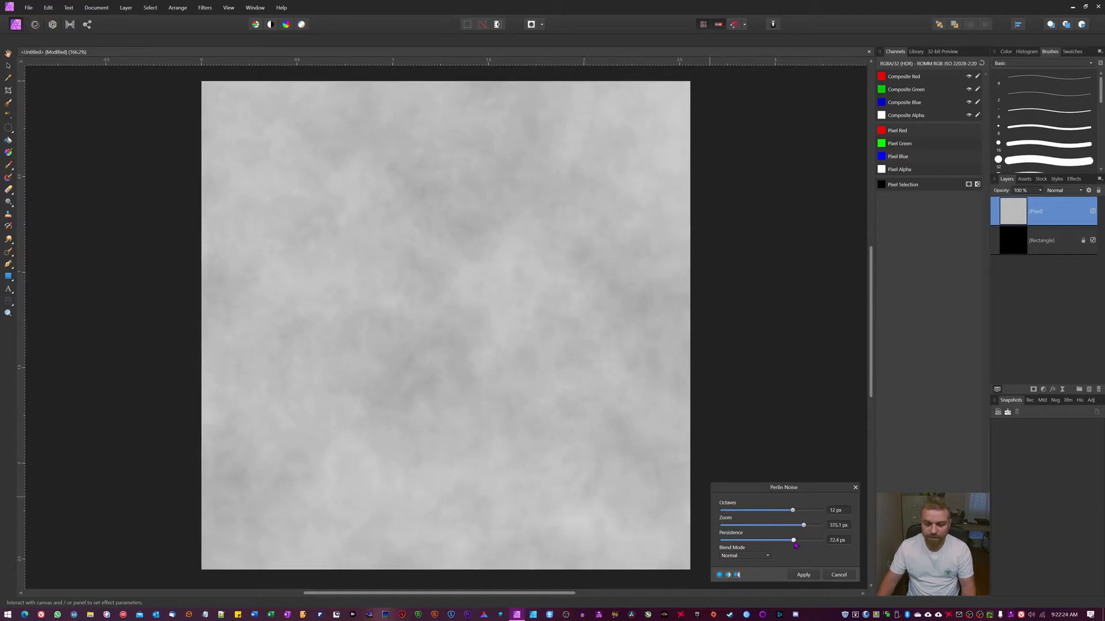
{"action": "left_click_drag", "start_coordinate": [794, 542], "coordinate": [800, 543]}
{"action": "left_click_drag", "start_coordinate": [800, 541], "coordinate": [809, 541]}
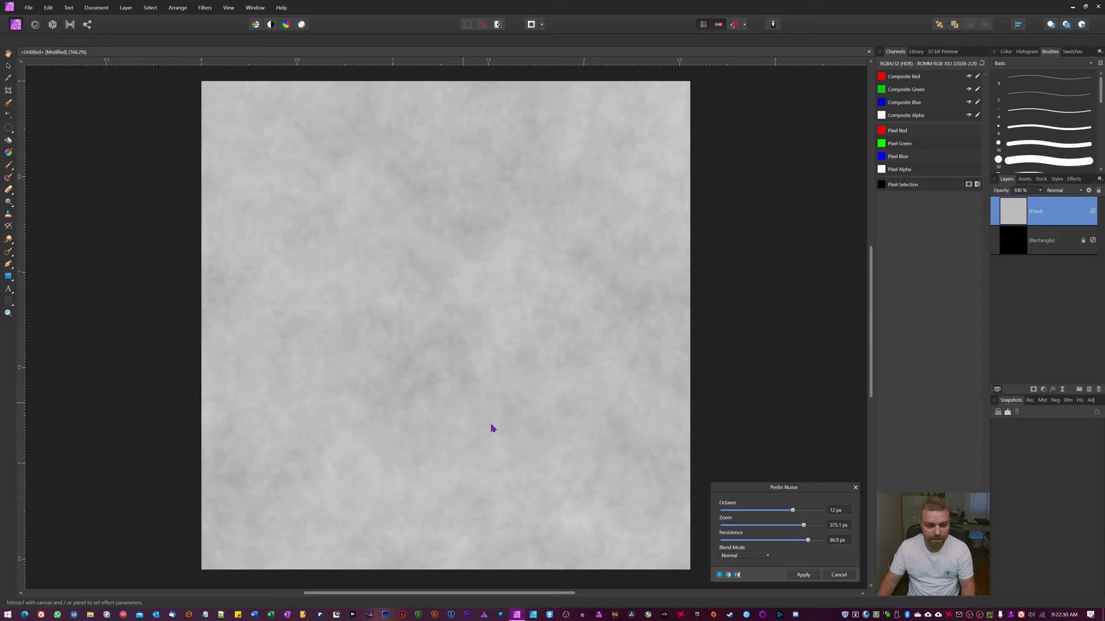
{"action": "left_click", "coordinate": [803, 576]}
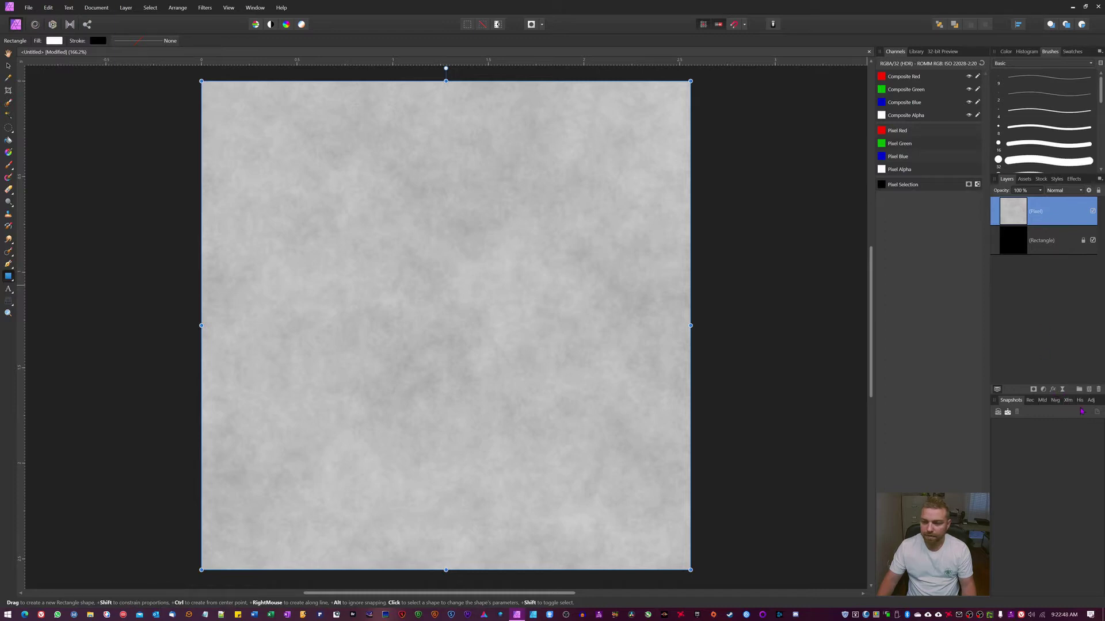
- Add an Invert adjustment layer above the Perlin noise layer from the Adjustments list
{"action": "left_click", "coordinate": [1090, 400]}
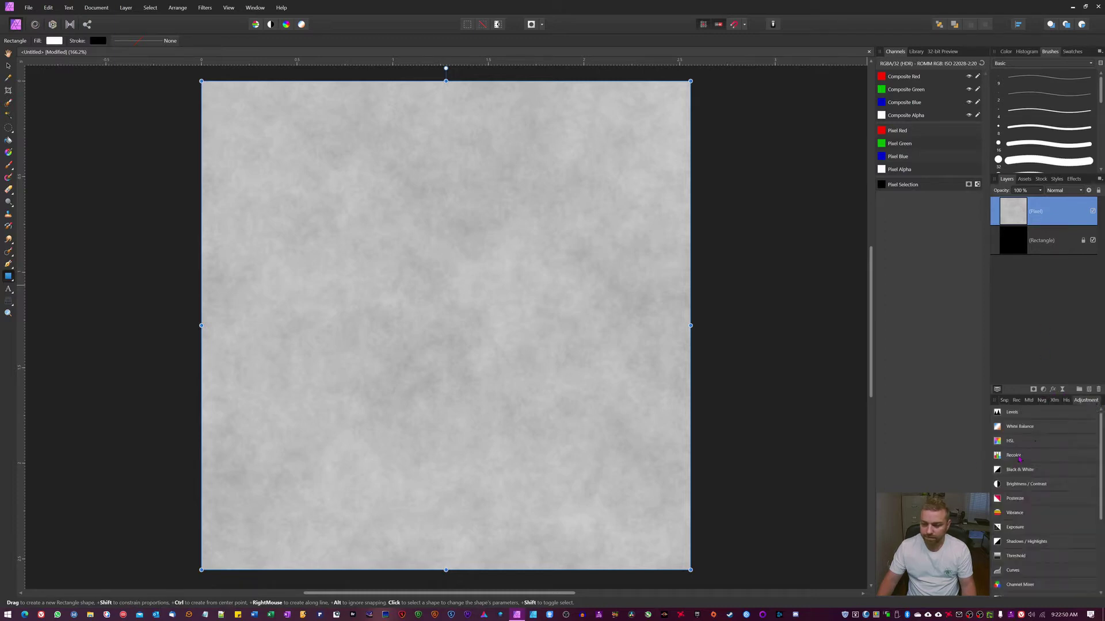
{"action": "left_click", "coordinate": [228, 8]}
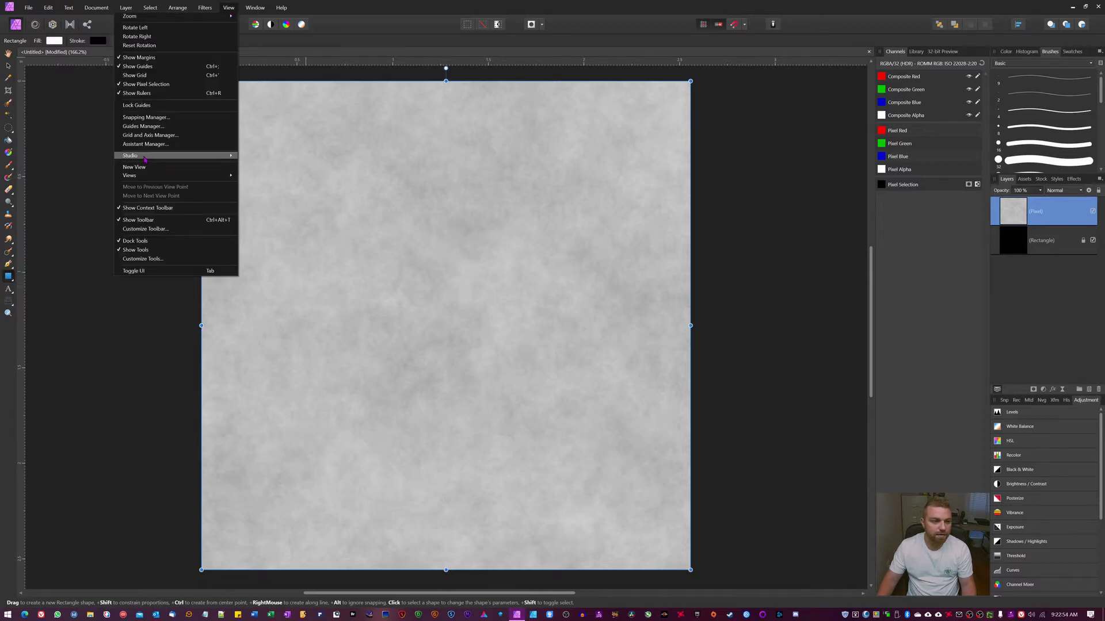
{"action": "mouse_move", "coordinate": [141, 156]}
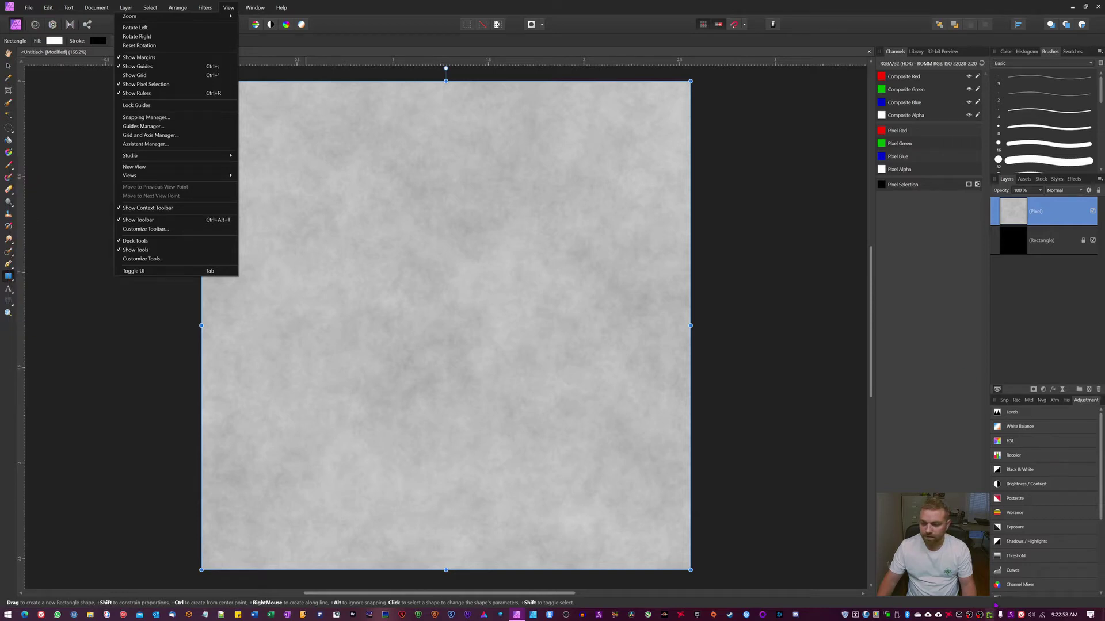
{"action": "left_click", "coordinate": [1030, 342]}
{"action": "scroll", "coordinate": [1071, 470], "scroll_direction": "down", "scroll_amount": 3}
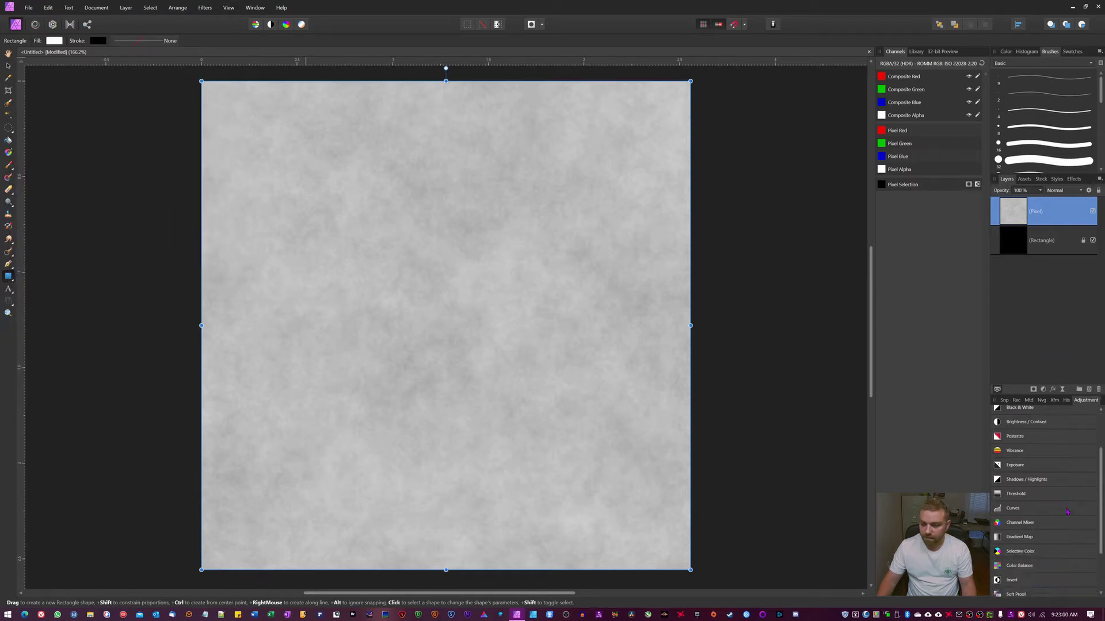
{"action": "scroll", "coordinate": [1028, 544], "scroll_direction": "down", "scroll_amount": 1}
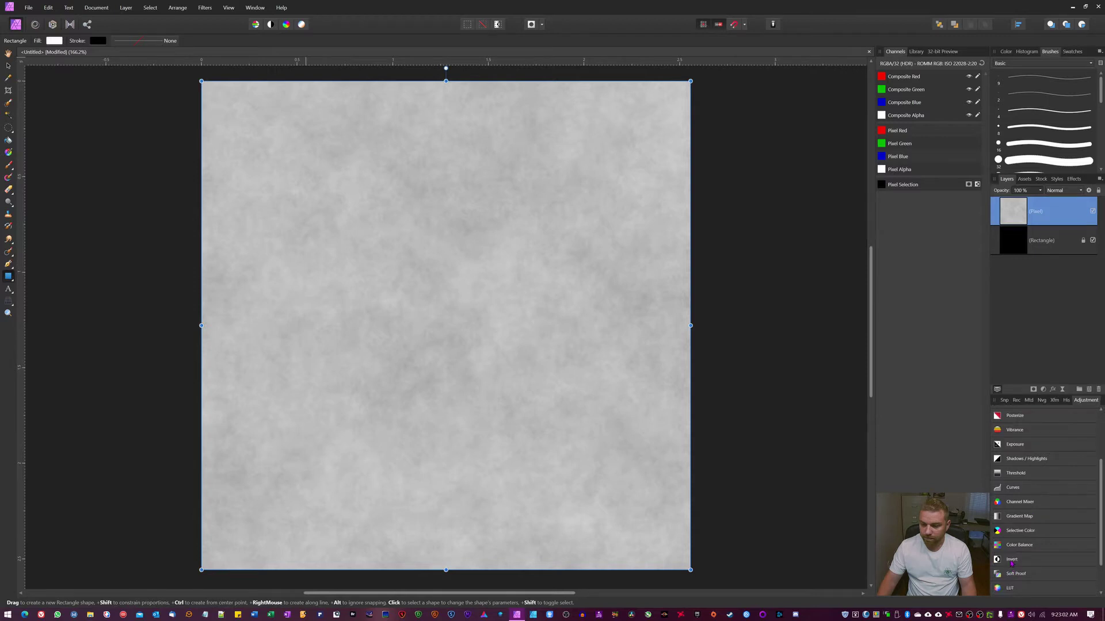
{"action": "left_click", "coordinate": [1012, 559]}
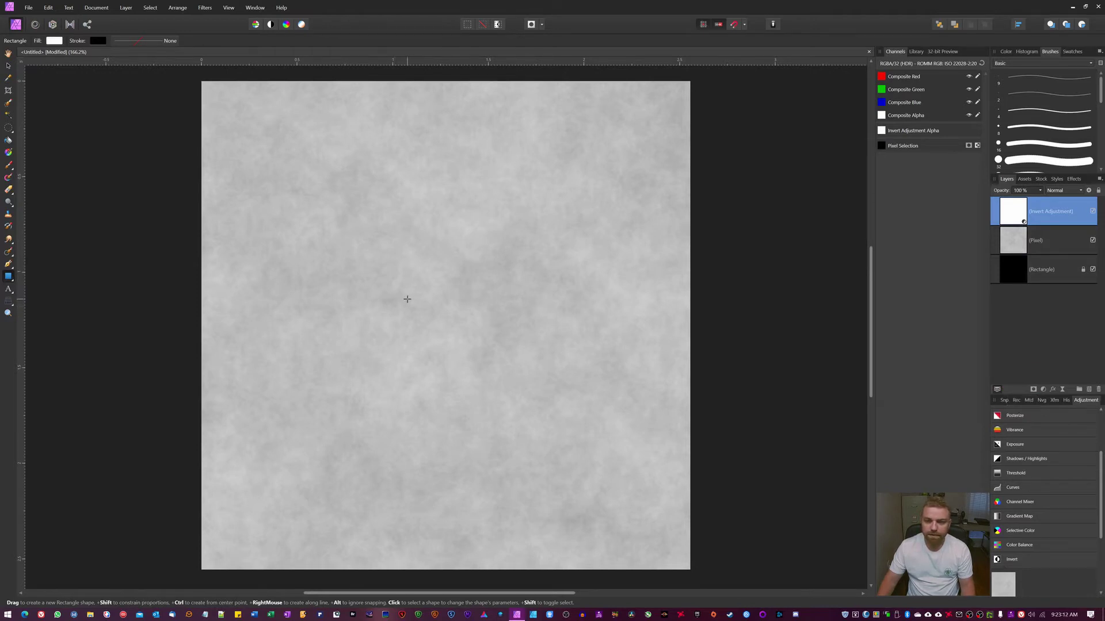
- Add a Levels adjustment with Black Level 51% and White Level 53% for stark contrast
{"action": "left_click", "coordinate": [1044, 391]}
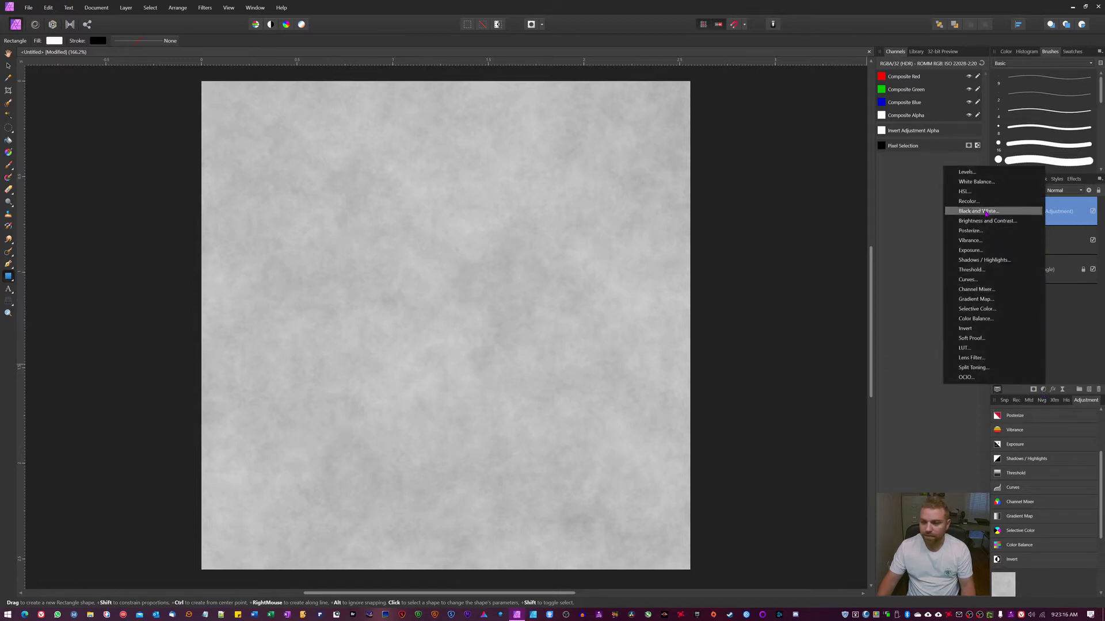
{"action": "left_click", "coordinate": [968, 172]}
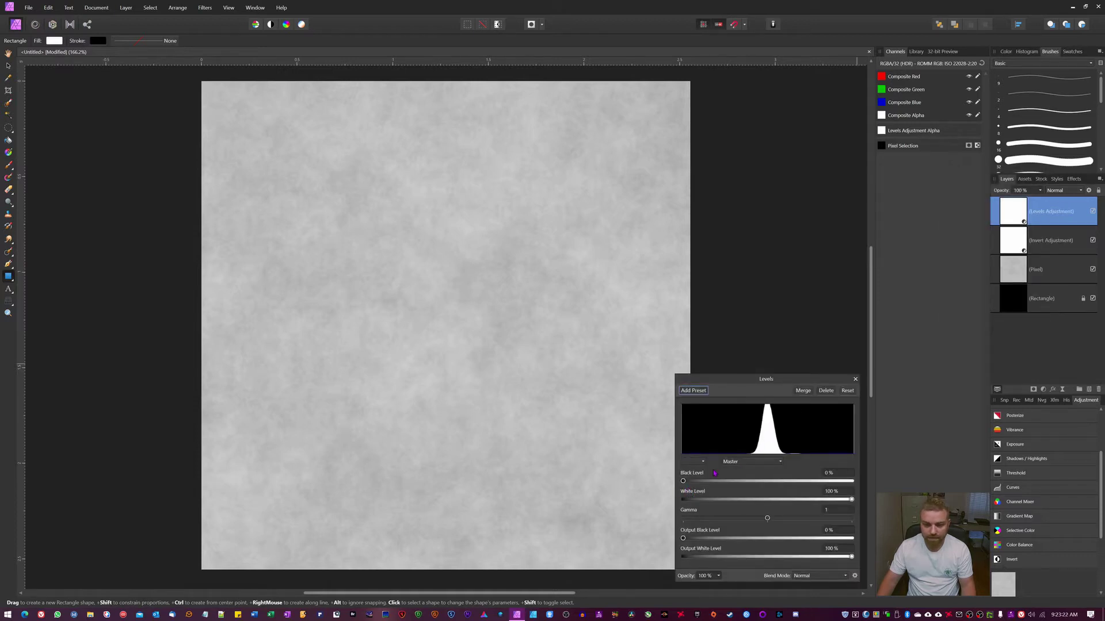
{"action": "left_click_drag", "start_coordinate": [683, 482], "coordinate": [770, 490]}
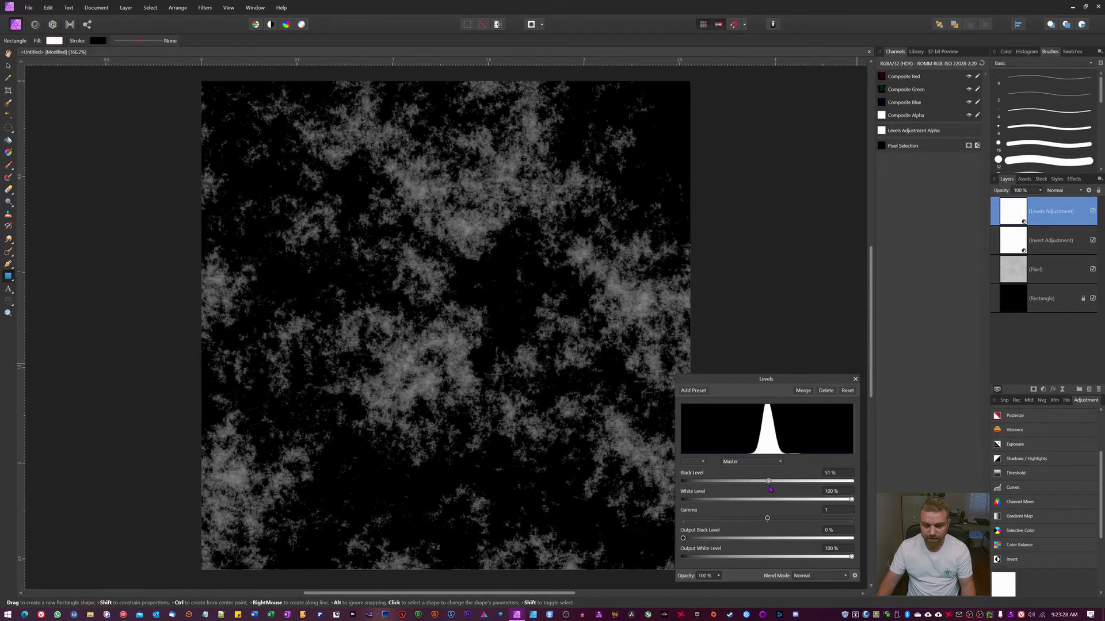
{"action": "left_click_drag", "start_coordinate": [852, 504], "coordinate": [774, 513]}
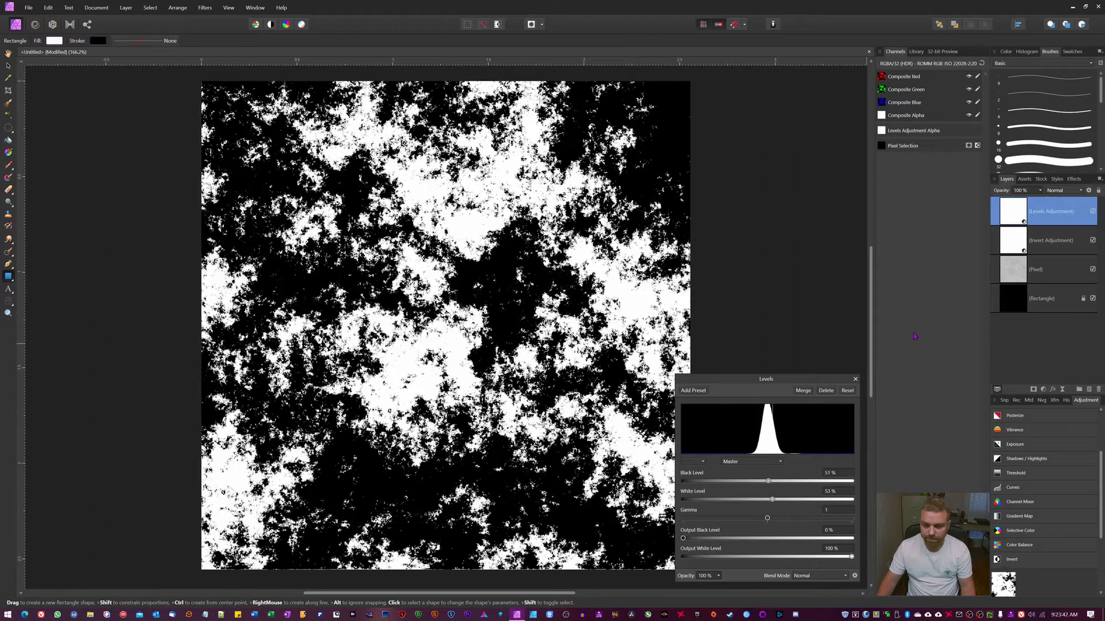
{"action": "left_click", "coordinate": [854, 380]}
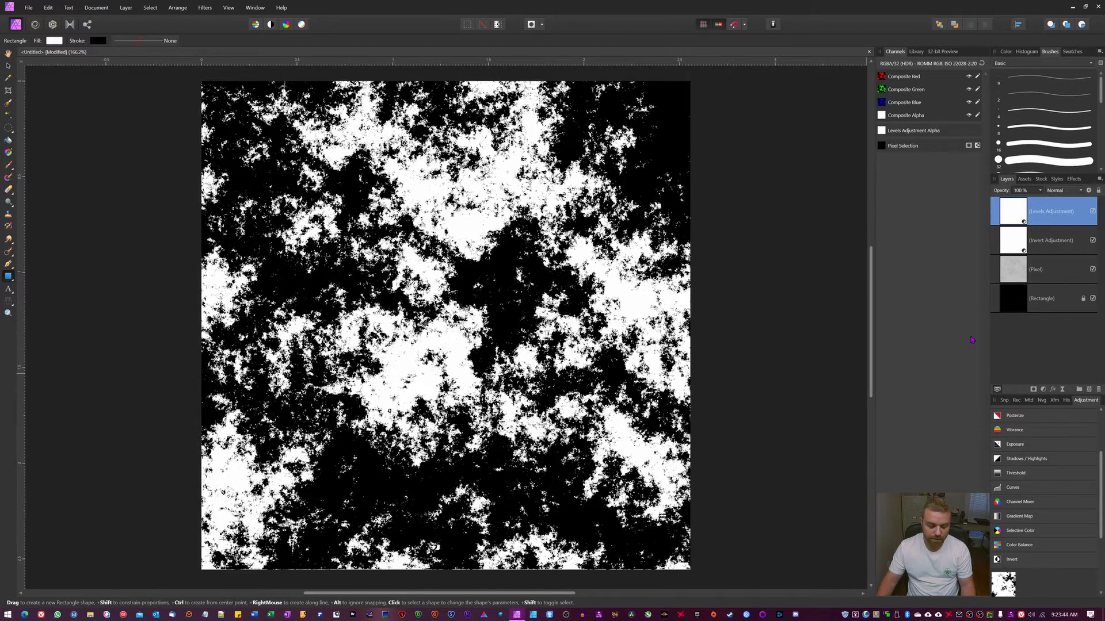
- Group the Pixel, Invert and Levels layers with Ctrl+G and hide the black rectangle layer
{"action": "left_click", "coordinate": [1057, 270], "text": "shift"}
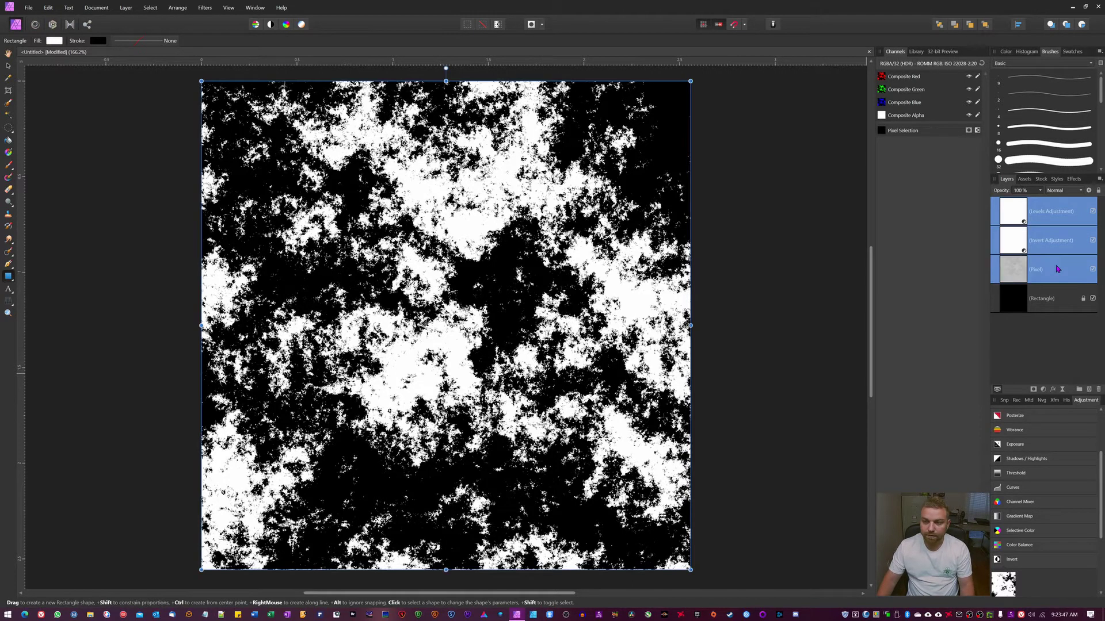
{"action": "key", "text": "ctrl+g"}
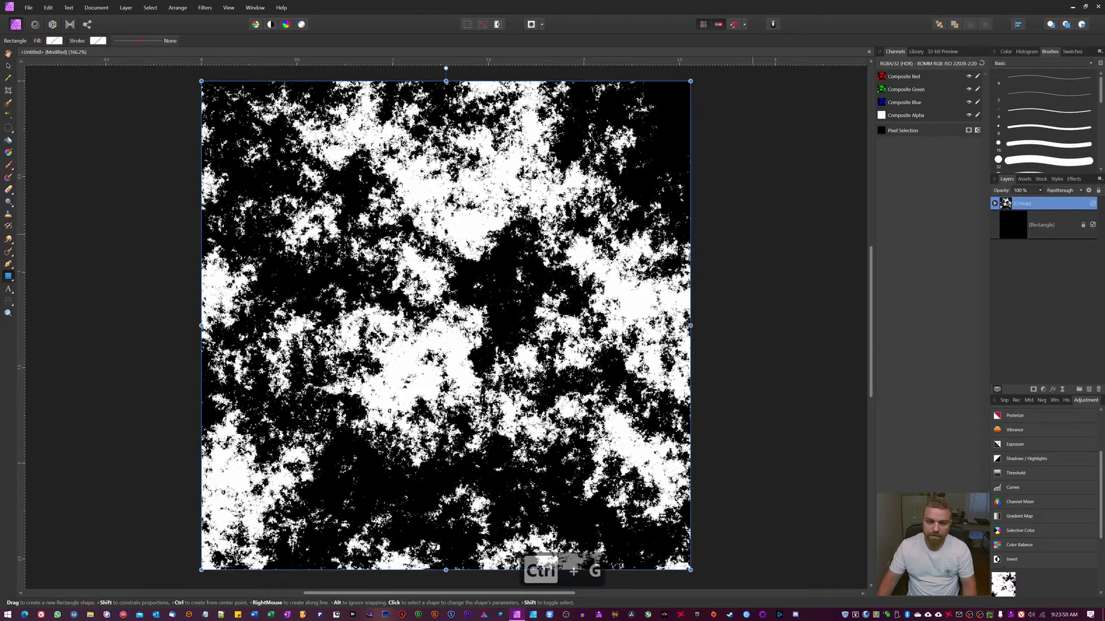
{"action": "left_click", "coordinate": [1092, 203]}
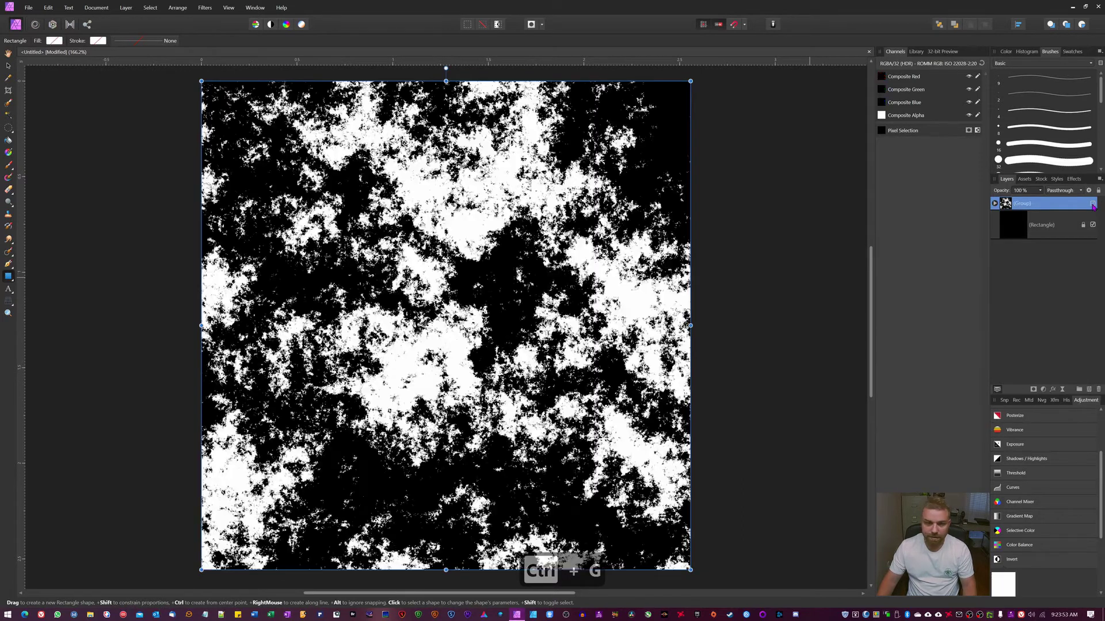
{"action": "left_click", "coordinate": [1092, 203]}
{"action": "left_click", "coordinate": [1092, 225]}
{"action": "left_click", "coordinate": [485, 150]}
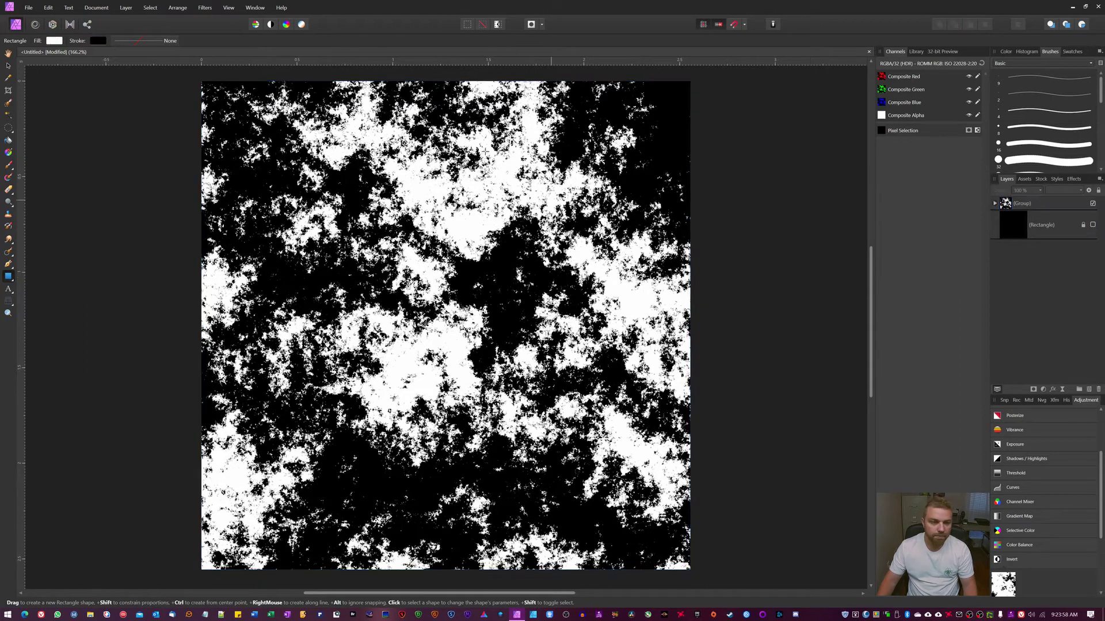
{"action": "left_click", "coordinate": [9, 129]}
- Select a large ellipse covering most of the canvas and feather its edge
{"action": "left_click_drag", "start_coordinate": [240, 92], "coordinate": [667, 556]}
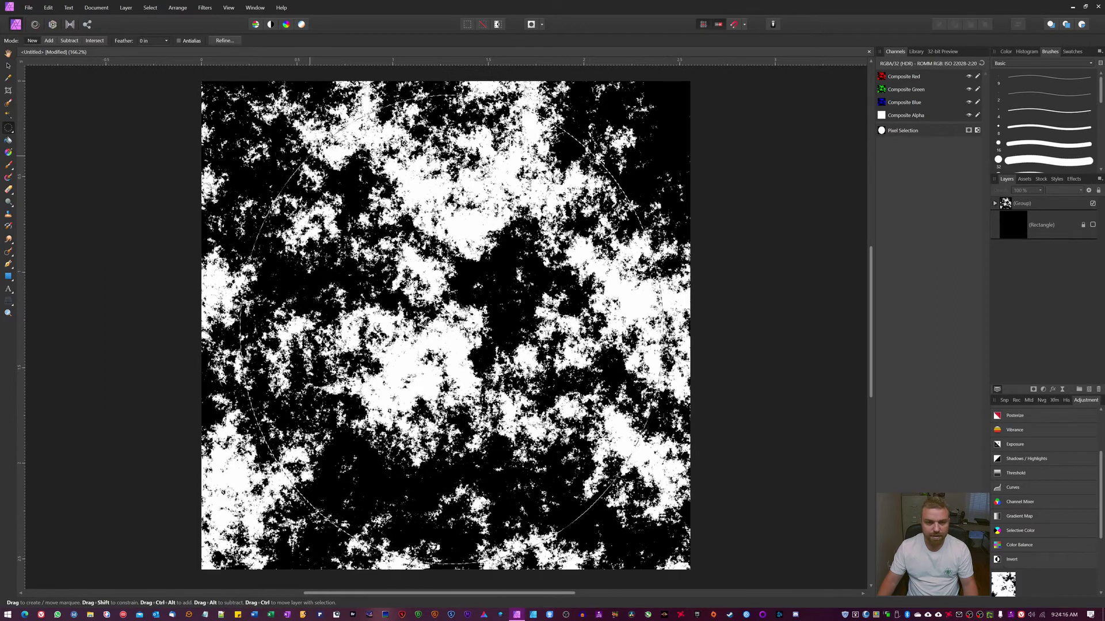
{"action": "left_click", "coordinate": [151, 8]}
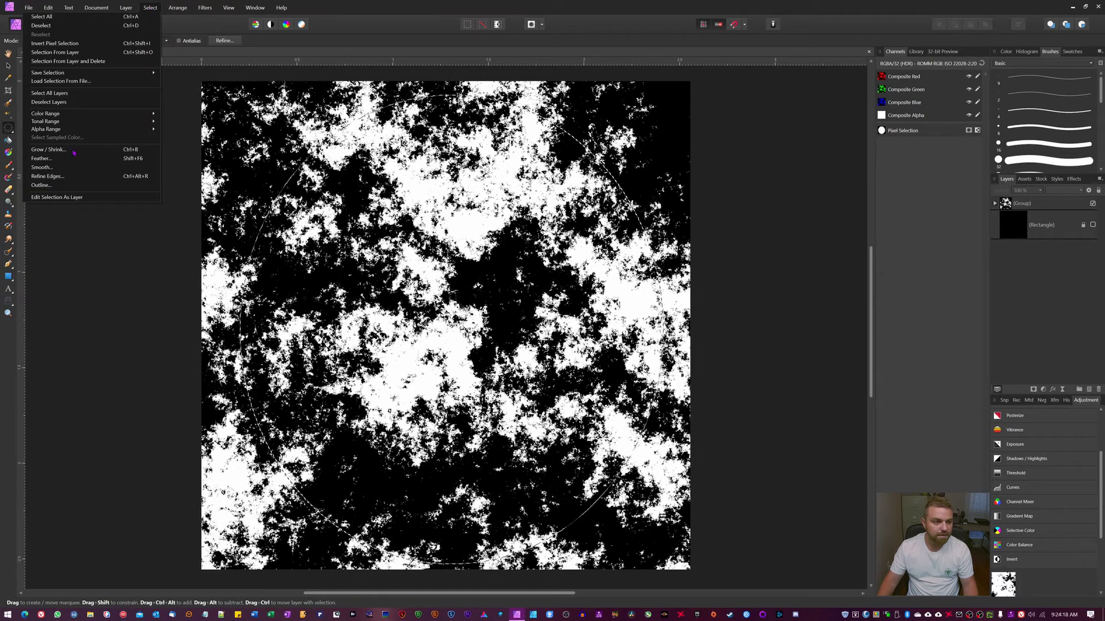
{"action": "left_click", "coordinate": [43, 159]}
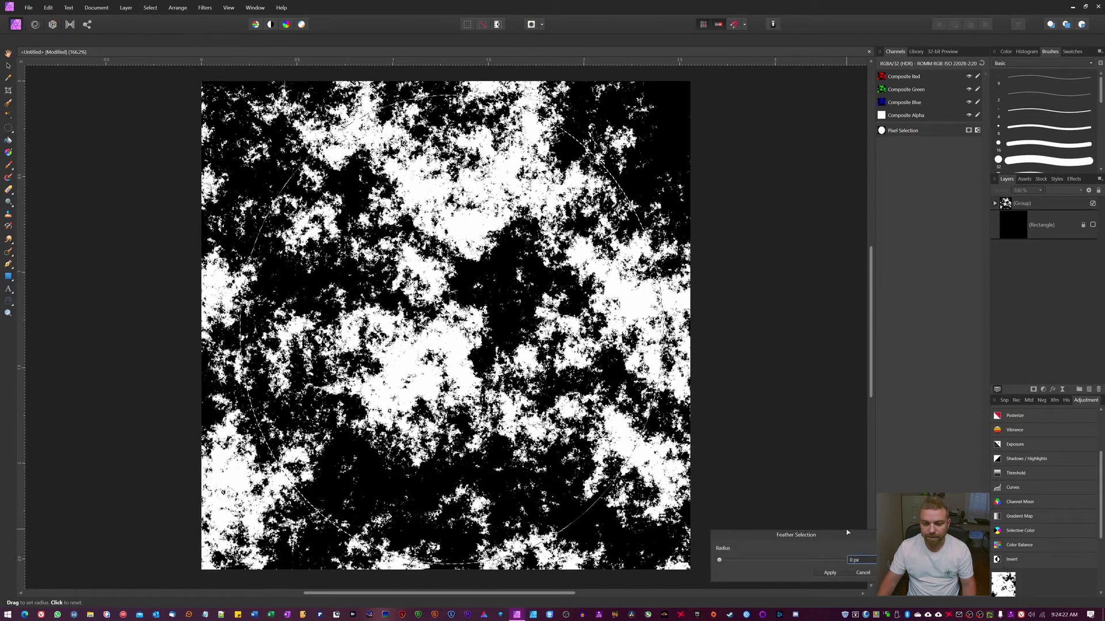
{"action": "left_click_drag", "start_coordinate": [720, 562], "coordinate": [724, 563]}
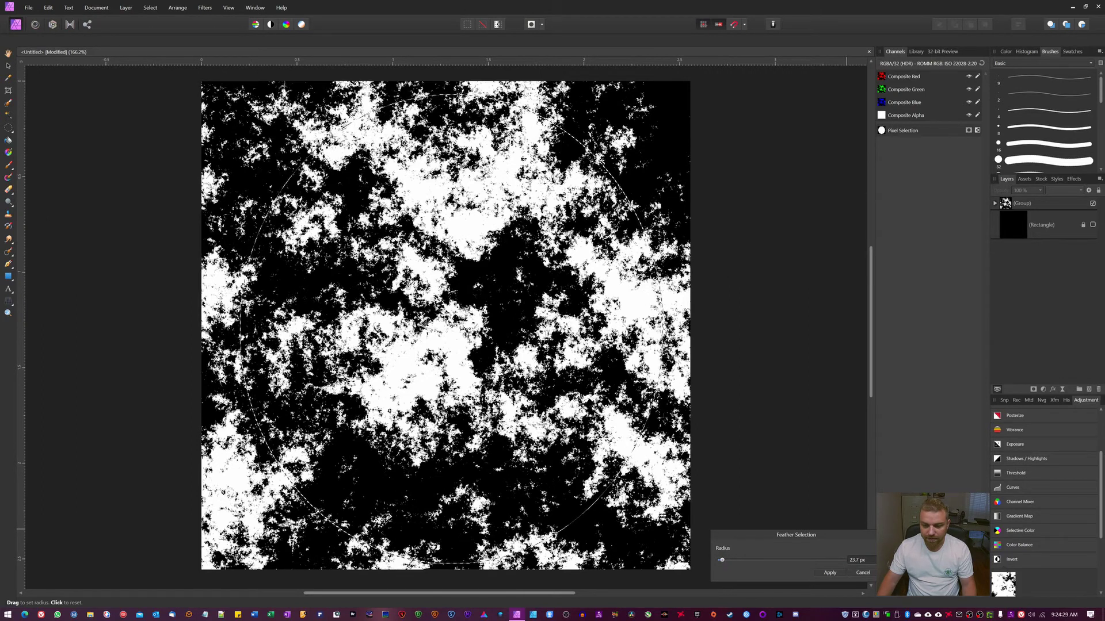
{"action": "left_click", "coordinate": [830, 573]}
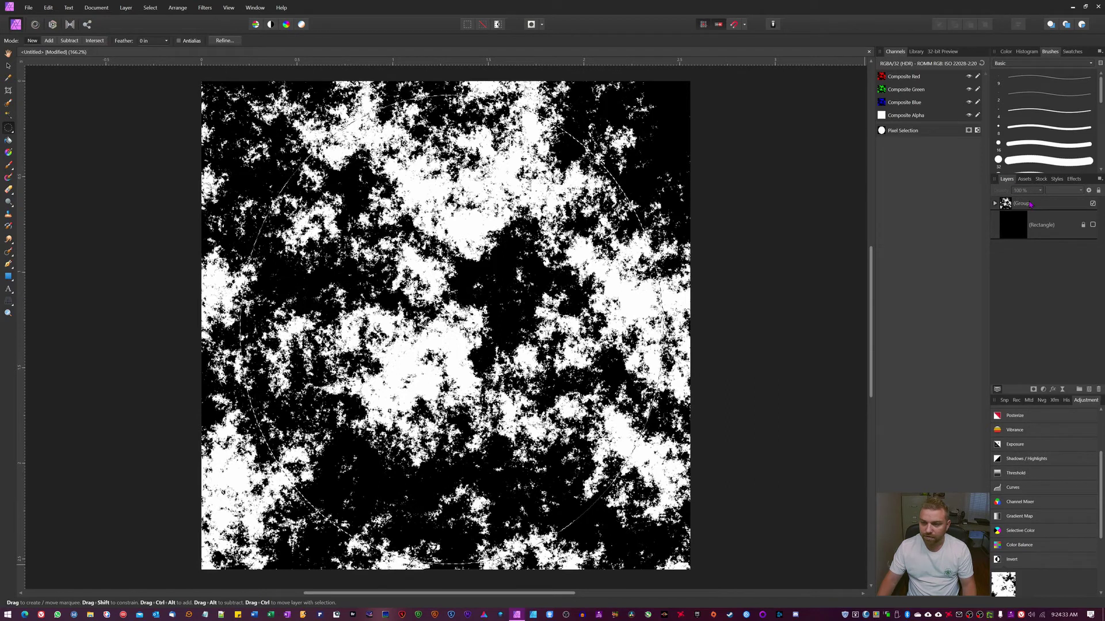
- Mask the texture group to the feathered circle, then clear the selection
{"action": "left_click", "coordinate": [1030, 203]}
{"action": "left_click", "coordinate": [1034, 390]}
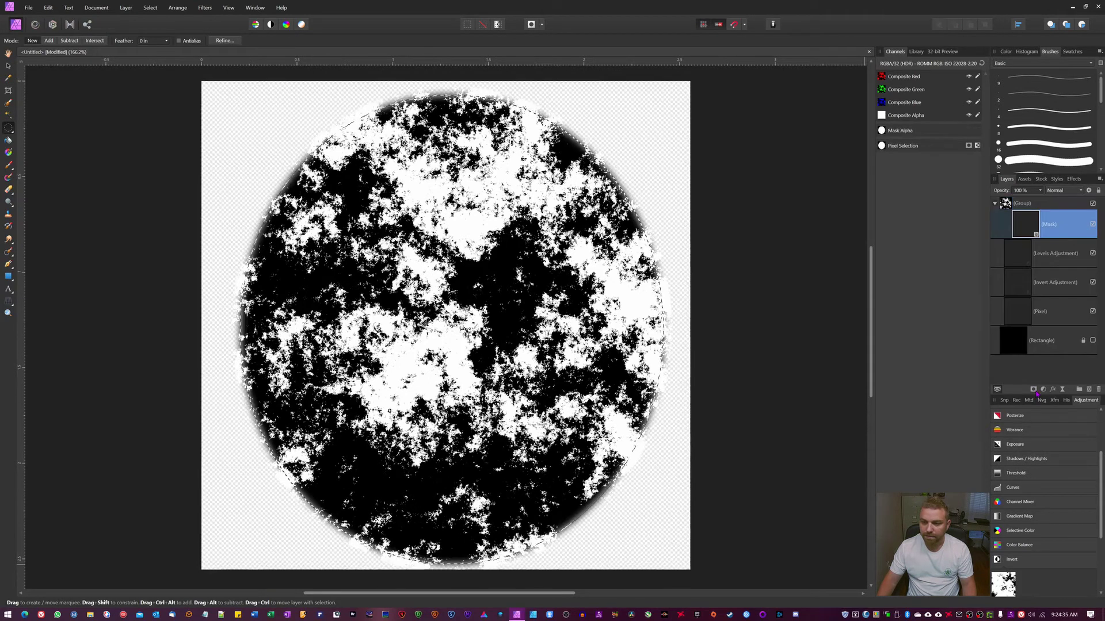
{"action": "key", "text": "ctrl+d"}
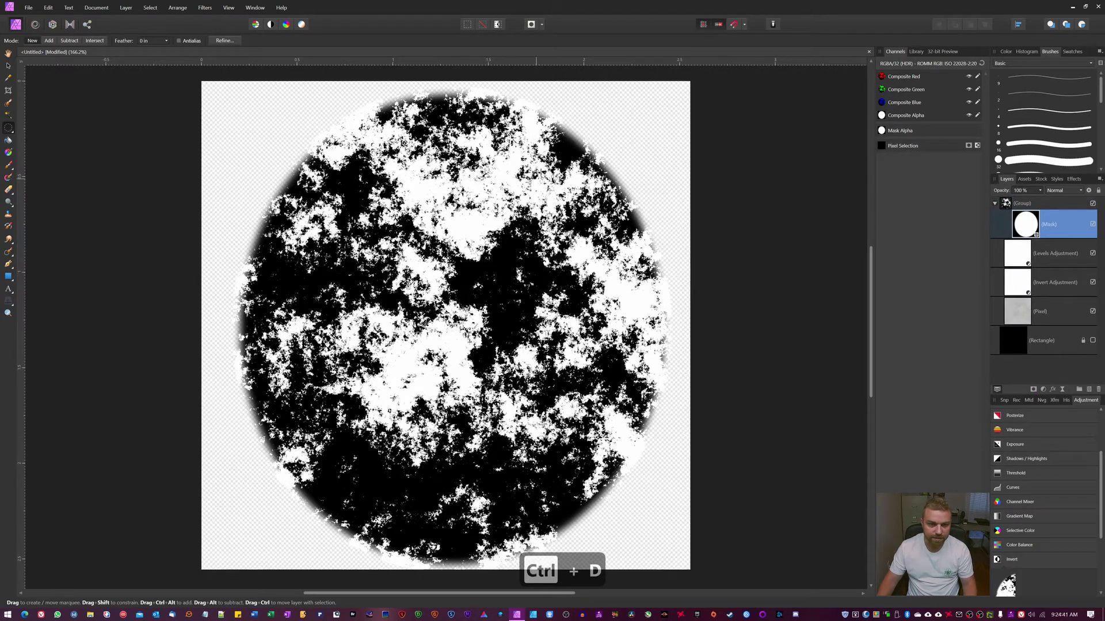
{"action": "key", "text": "v"}
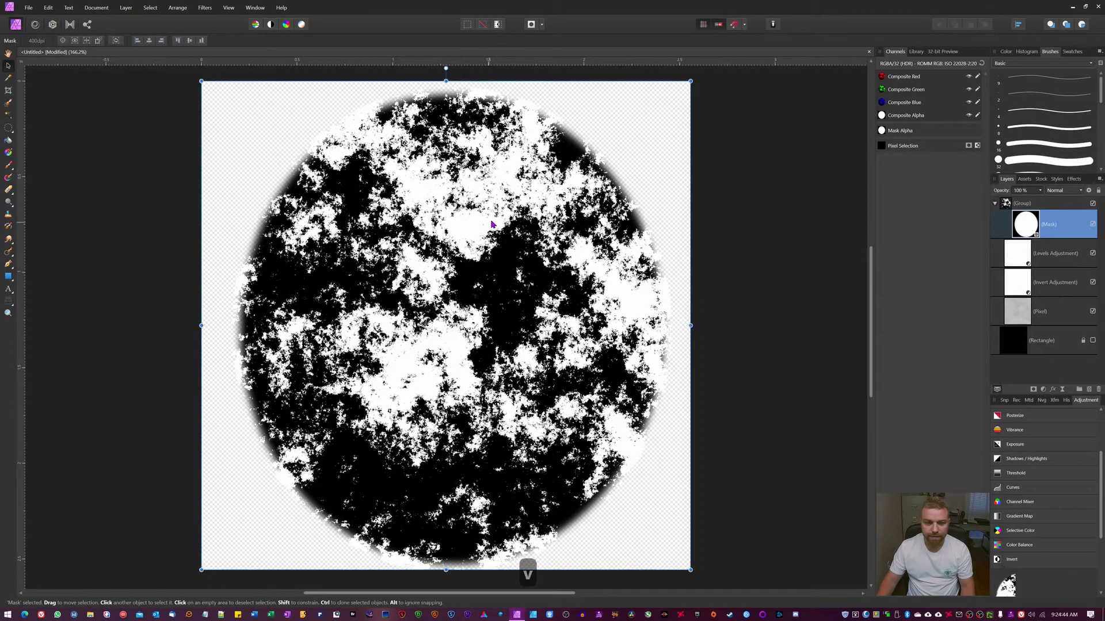
- Export as a 1024 px PNG, browsing to I: > Assets > Brushes > Intensity particle brush
{"action": "left_click", "coordinate": [29, 9]}
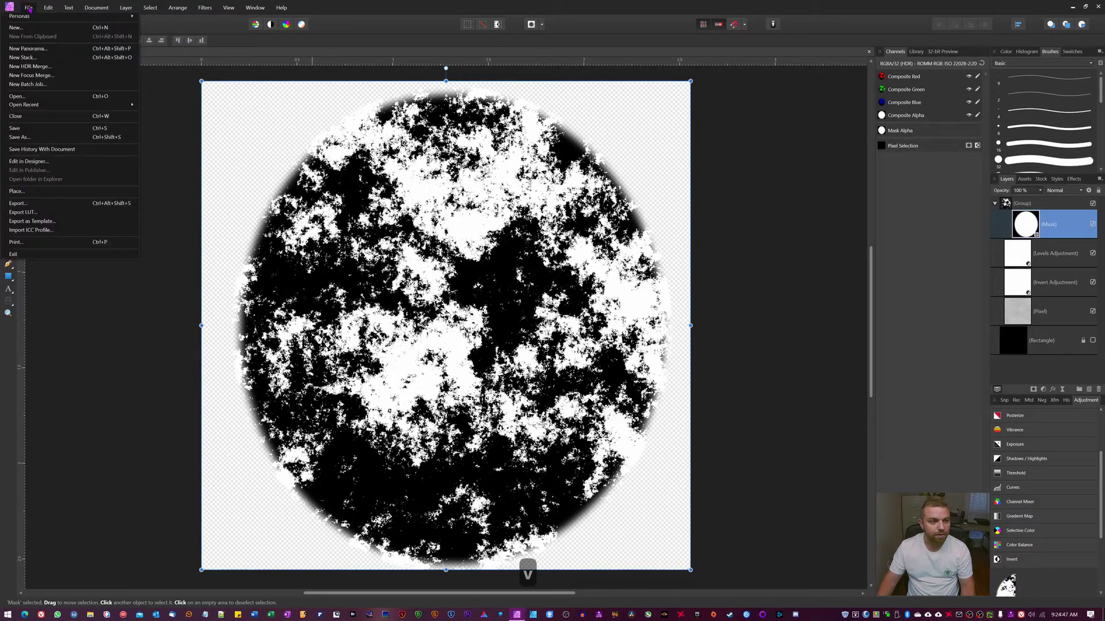
{"action": "left_click", "coordinate": [23, 205]}
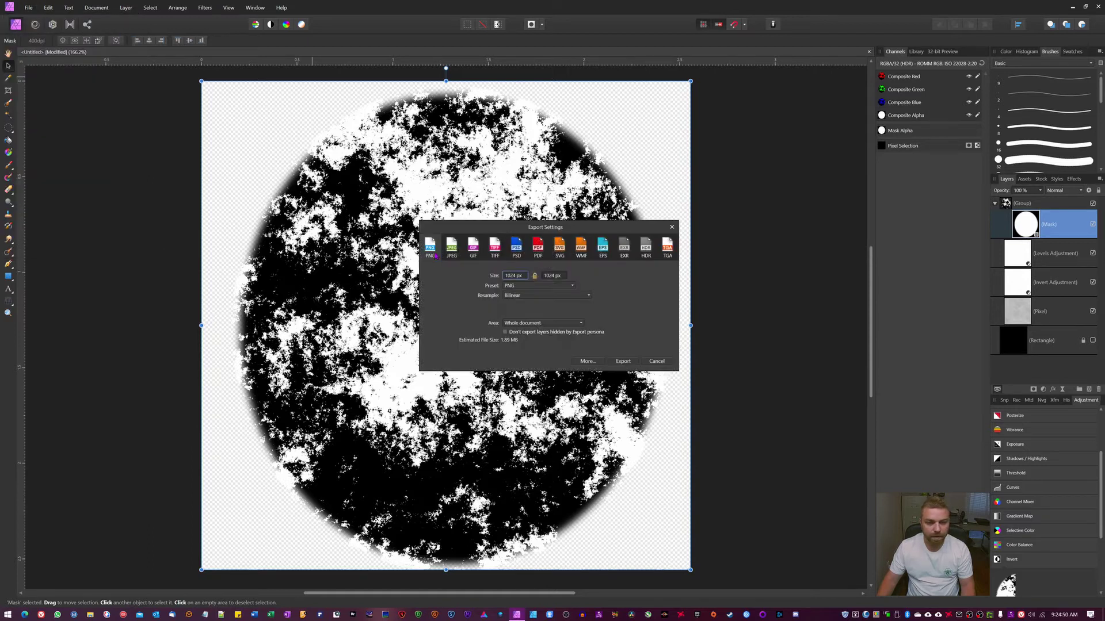
{"action": "left_click", "coordinate": [625, 364]}
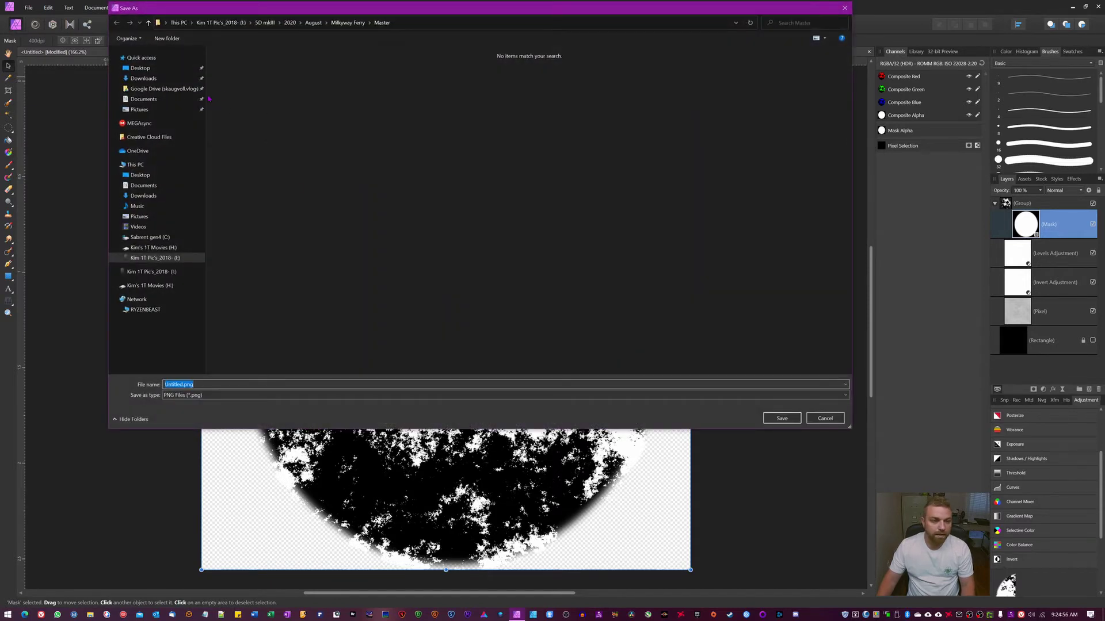
{"action": "left_click", "coordinate": [150, 259]}
{"action": "left_click", "coordinate": [229, 101]}
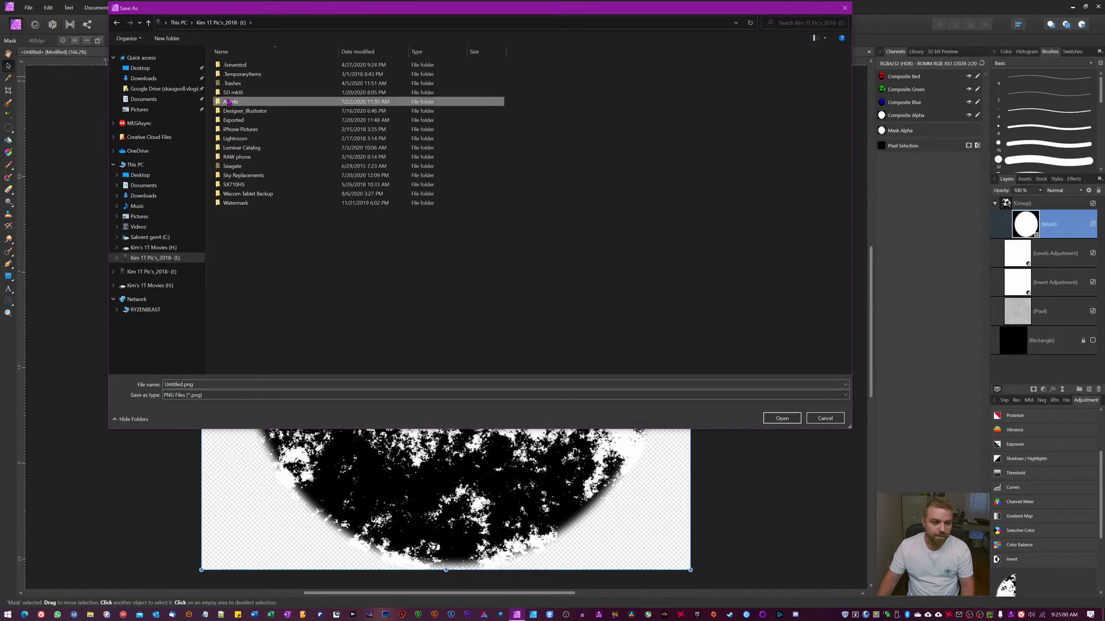
{"action": "double_click", "coordinate": [229, 102]}
{"action": "double_click", "coordinate": [243, 132]}
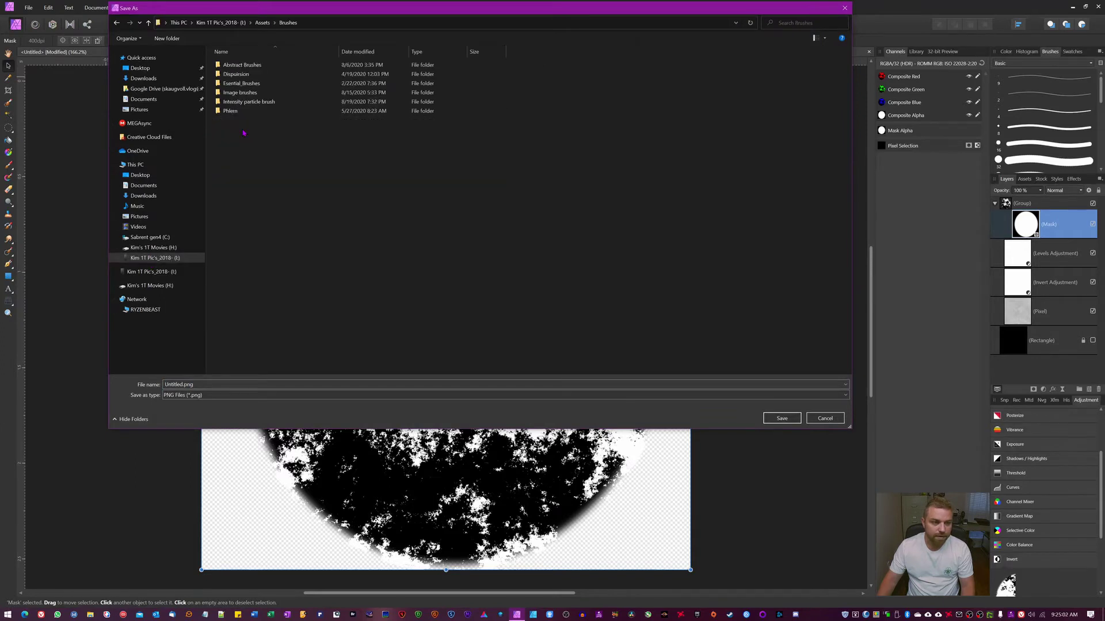
{"action": "double_click", "coordinate": [244, 101]}
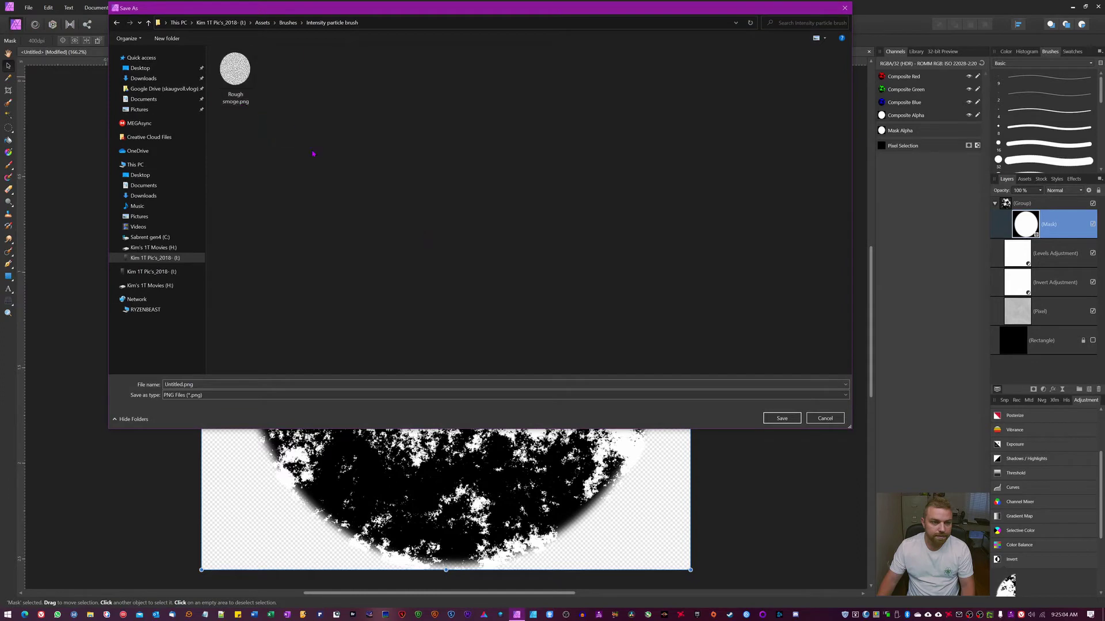
- Save the PNG as 'FOD Brush' and collapse the group in the Layers panel
{"action": "left_click_drag", "start_coordinate": [366, 384], "coordinate": [152, 387]}
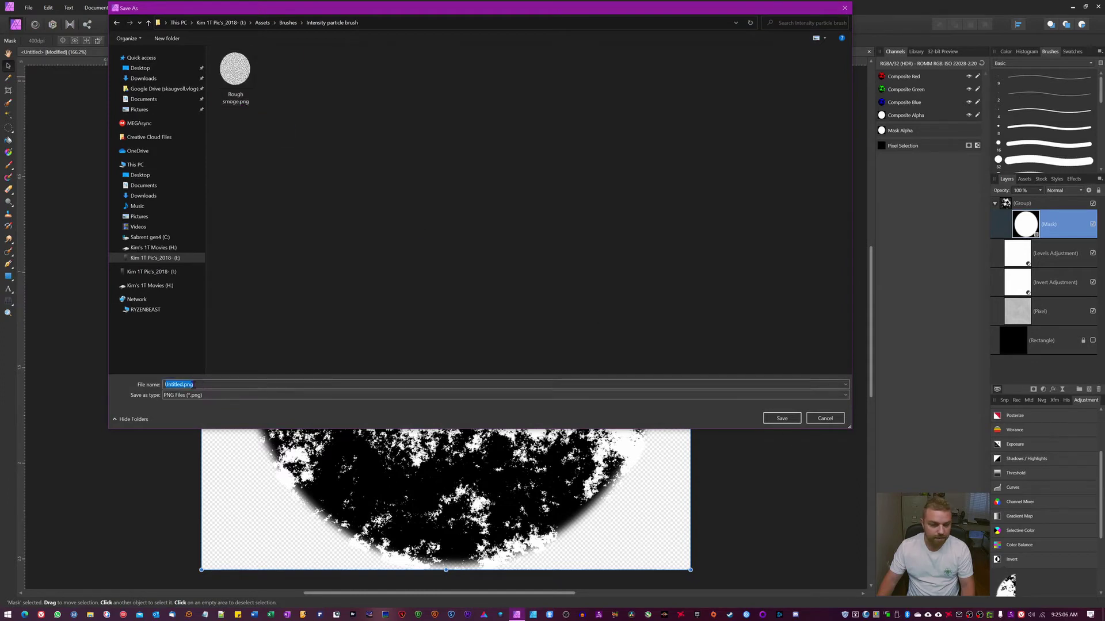
{"action": "type", "text": "FOD "}
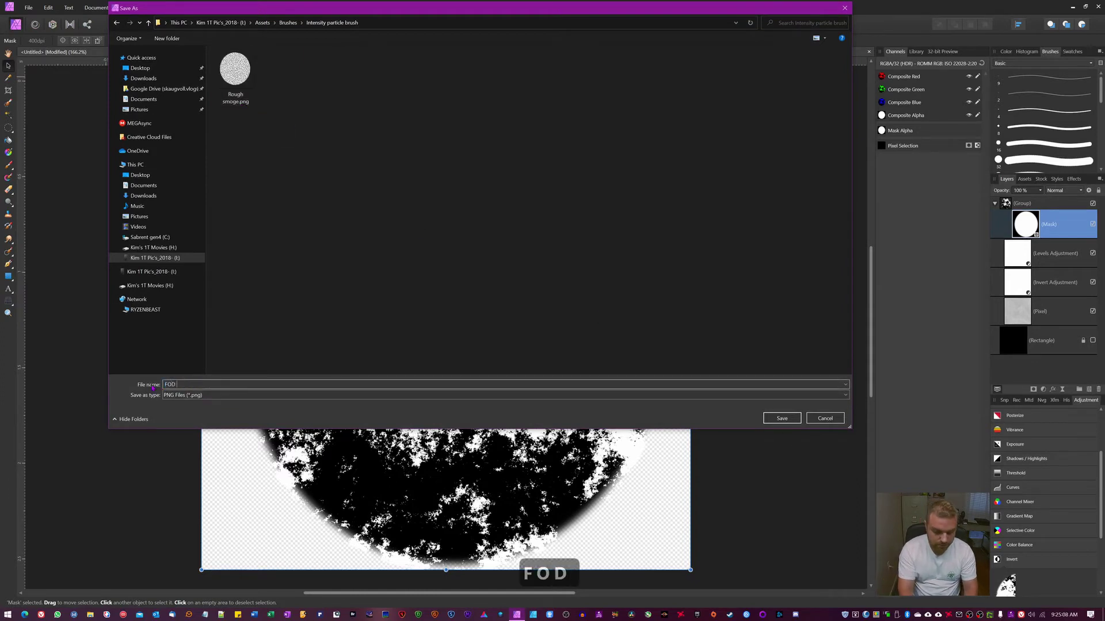
{"action": "type", "text": "Brush"}
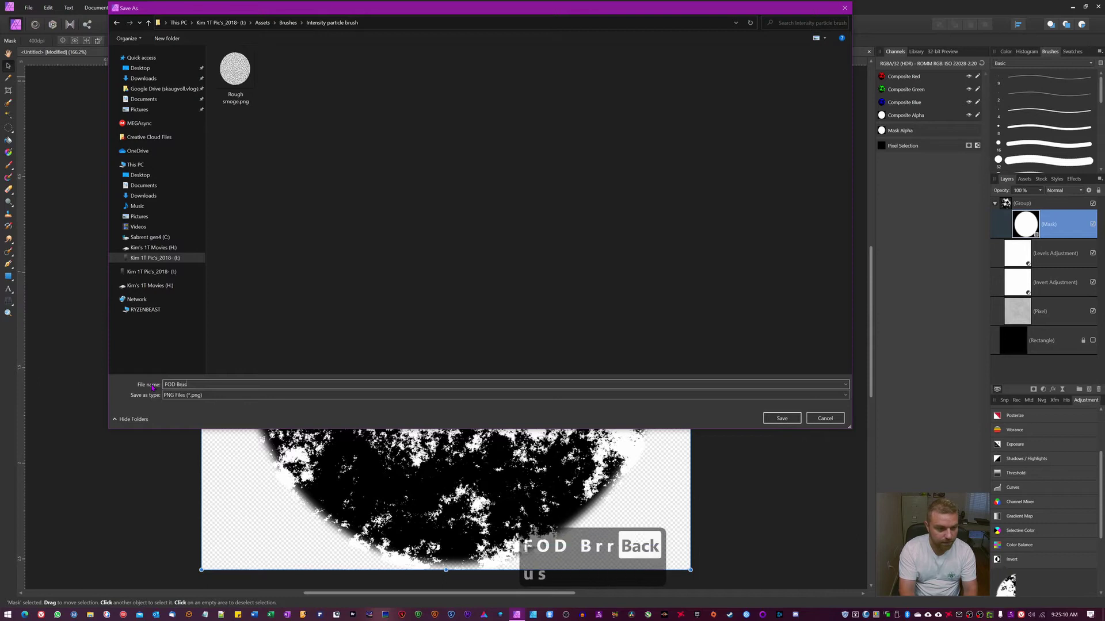
{"action": "key", "text": "Return"}
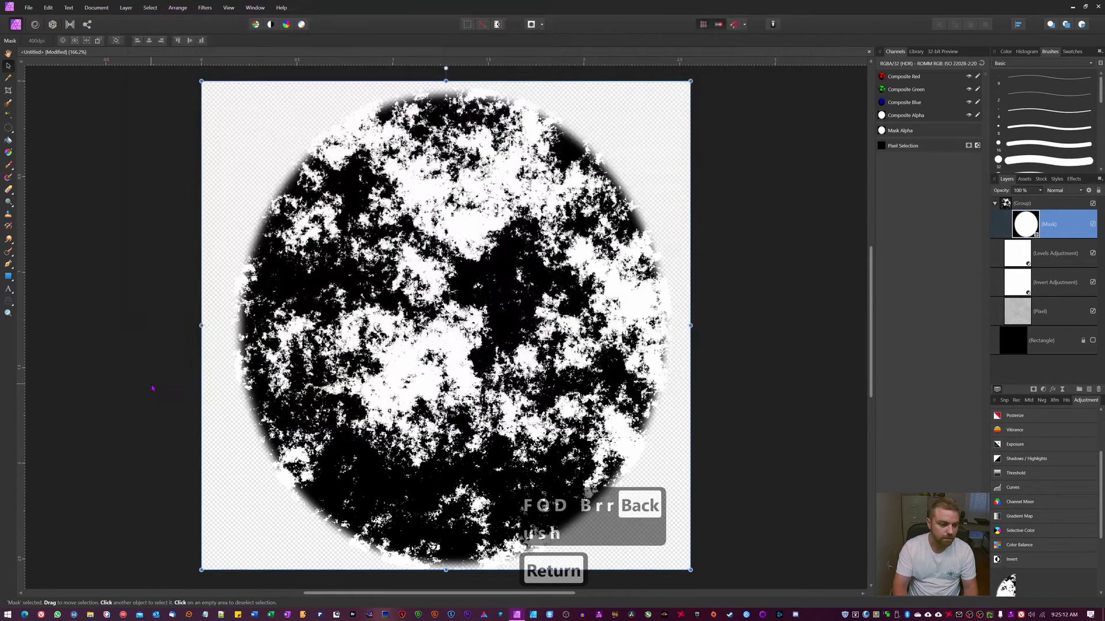
{"action": "left_click", "coordinate": [995, 204]}
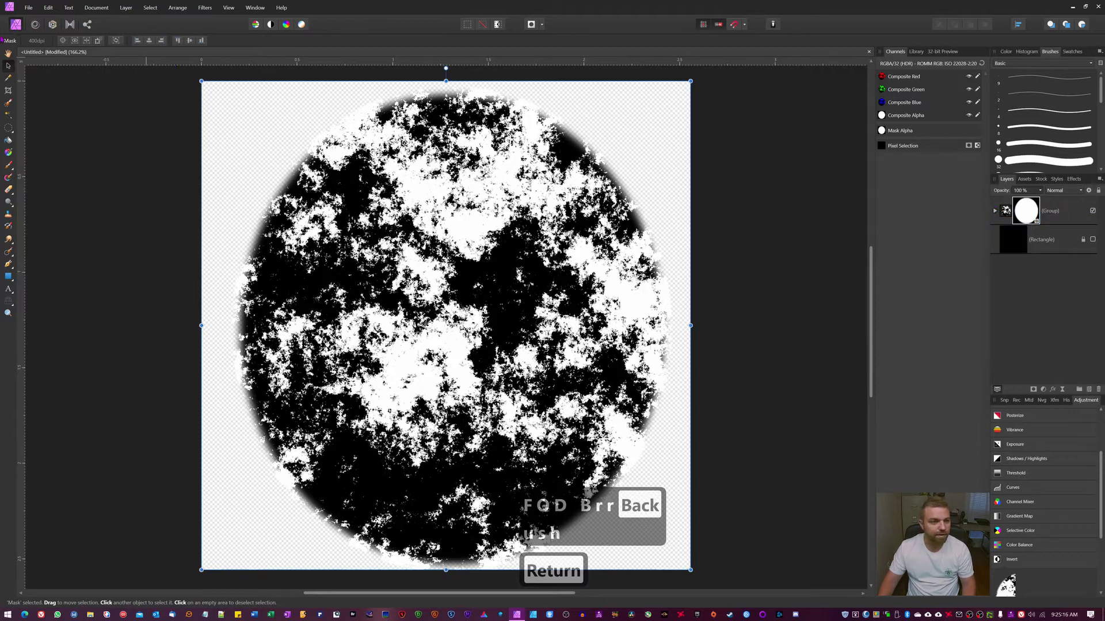
- Create a new document from the 19 × 13 in A3+ preset
{"action": "left_click", "coordinate": [28, 9]}
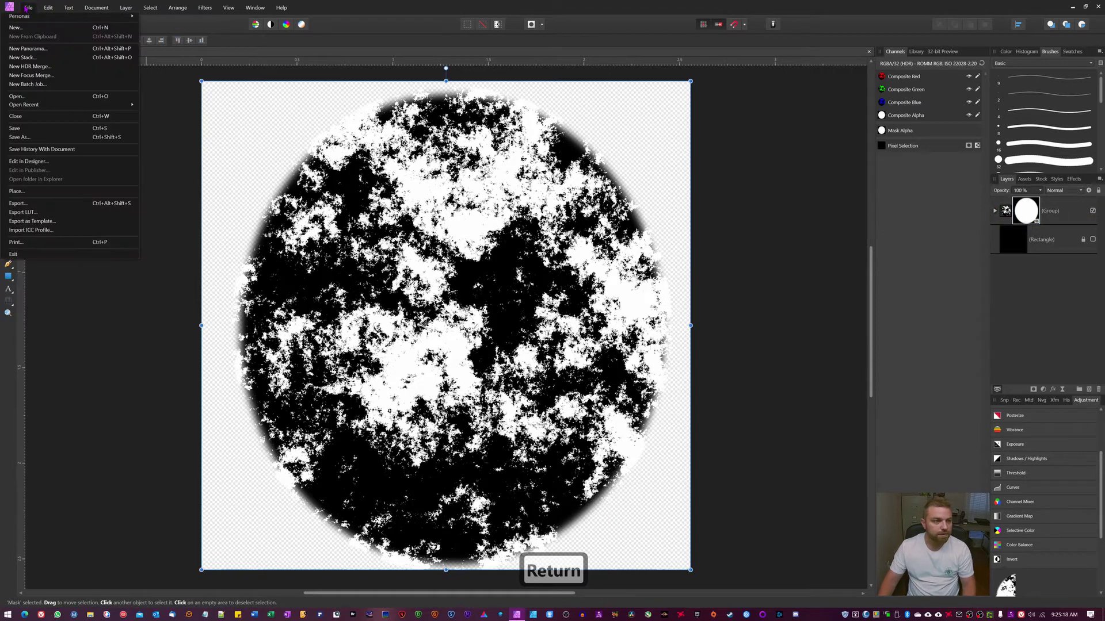
{"action": "left_click", "coordinate": [16, 28]}
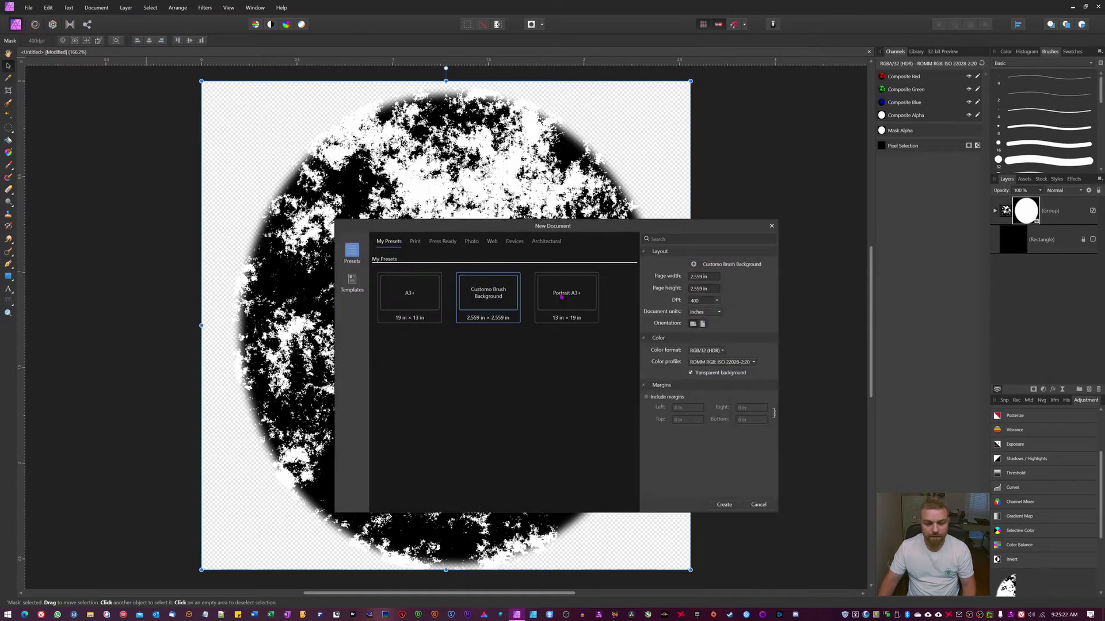
{"action": "left_click", "coordinate": [388, 298]}
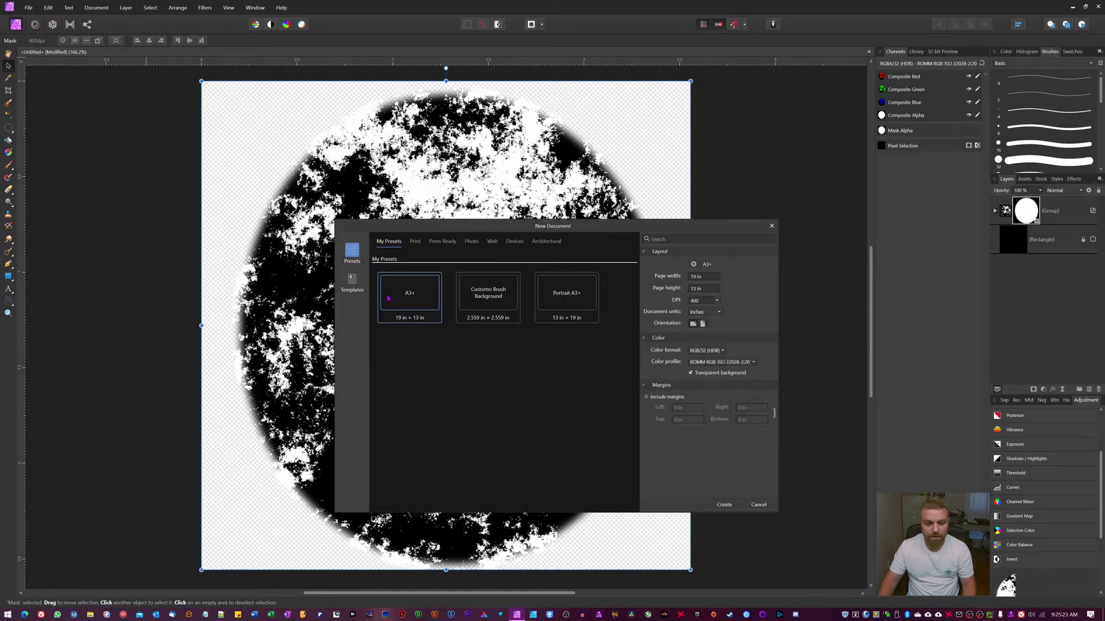
{"action": "left_click", "coordinate": [724, 504]}
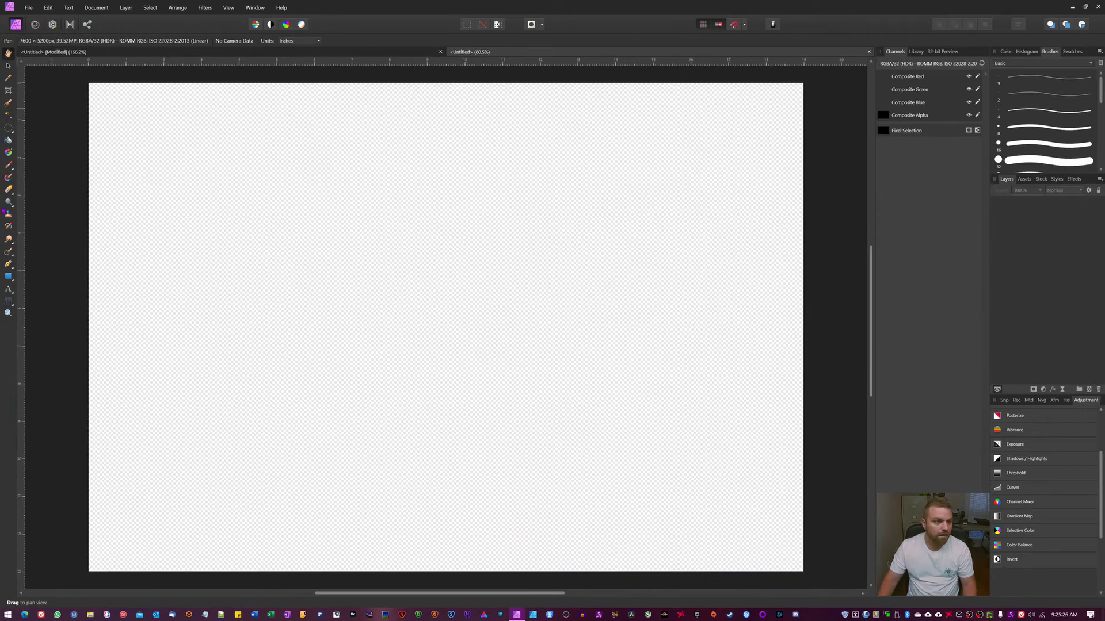
- Draw a rectangle covering the whole page and fill it black
{"action": "left_click", "coordinate": [8, 277]}
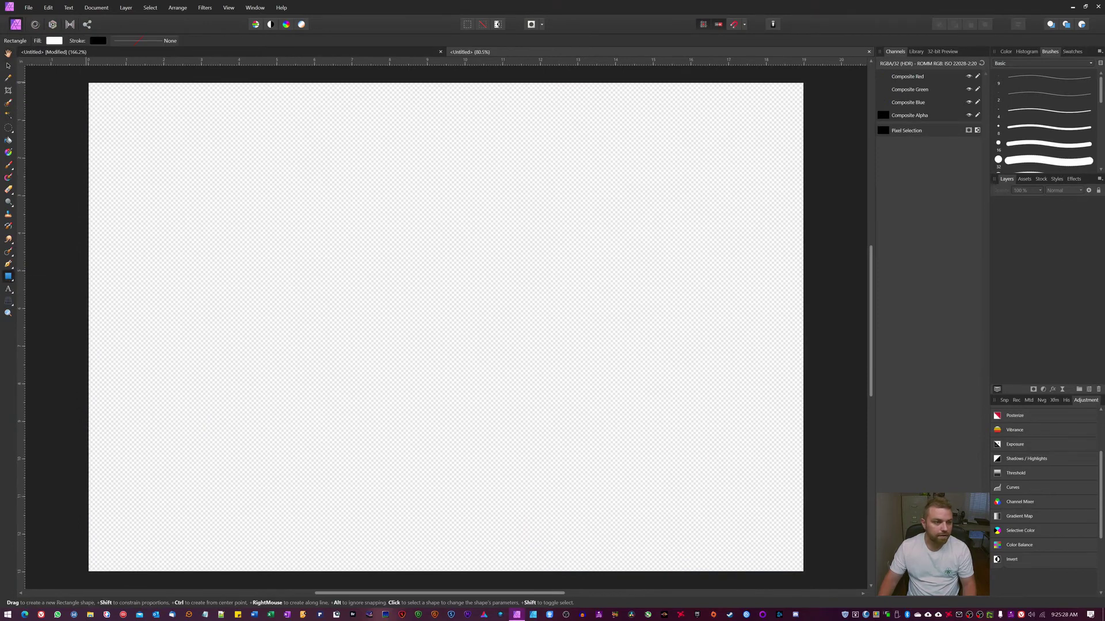
{"action": "left_click_drag", "start_coordinate": [86, 82], "coordinate": [810, 573]}
{"action": "left_click", "coordinate": [53, 40]}
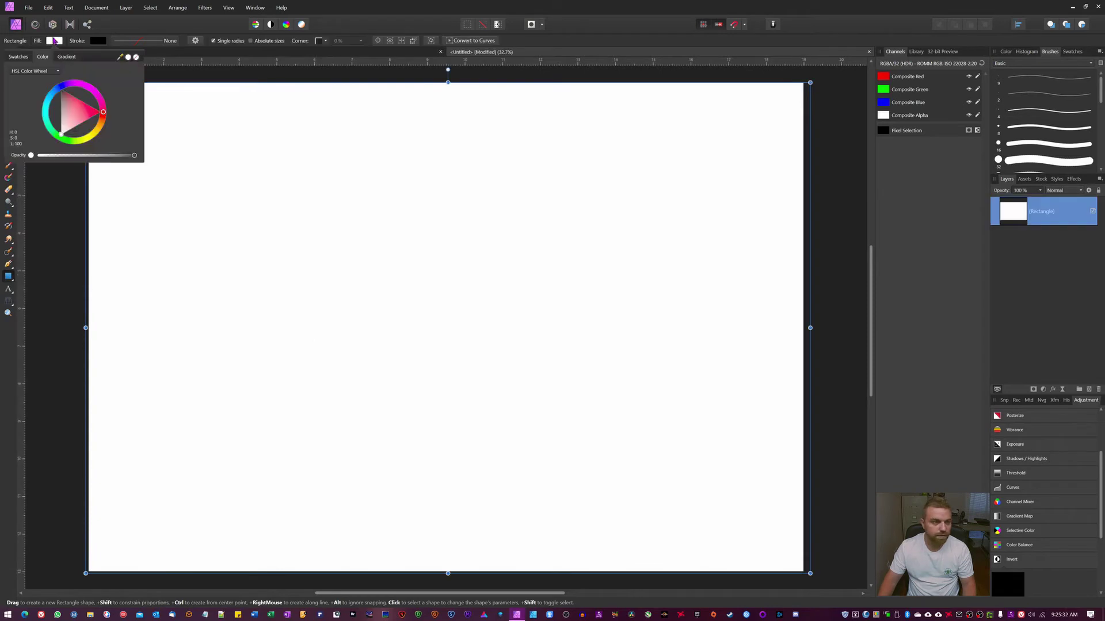
{"action": "left_click", "coordinate": [67, 89]}
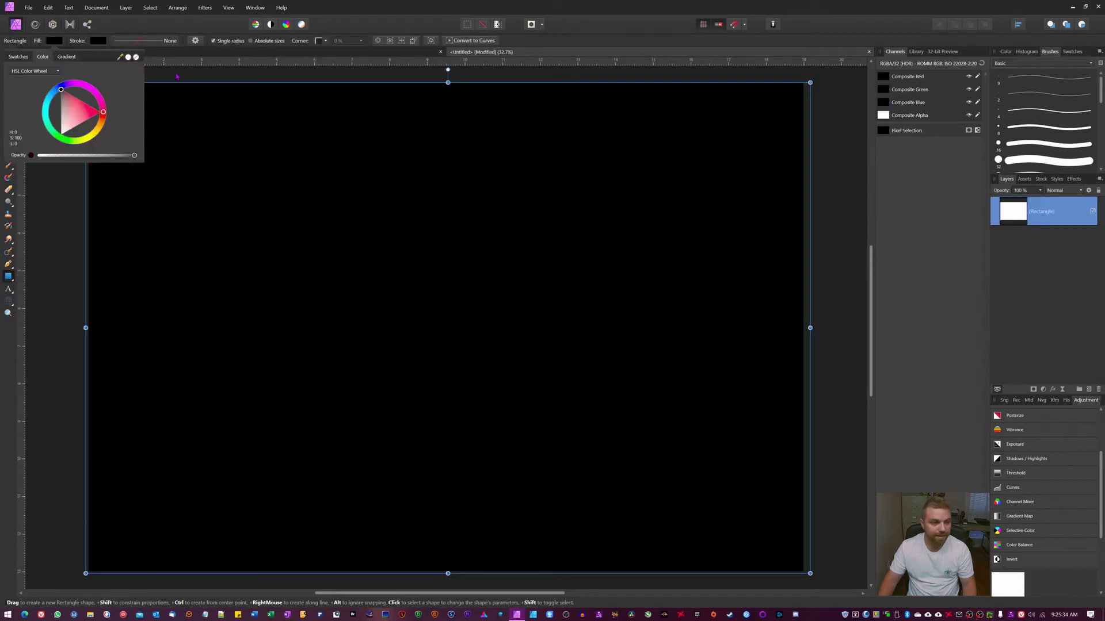
{"action": "left_click", "coordinate": [185, 75]}
- Deselect, switch to the Move Tool with V, and select the black rectangle layer
{"action": "key", "text": "ctrl+d"}
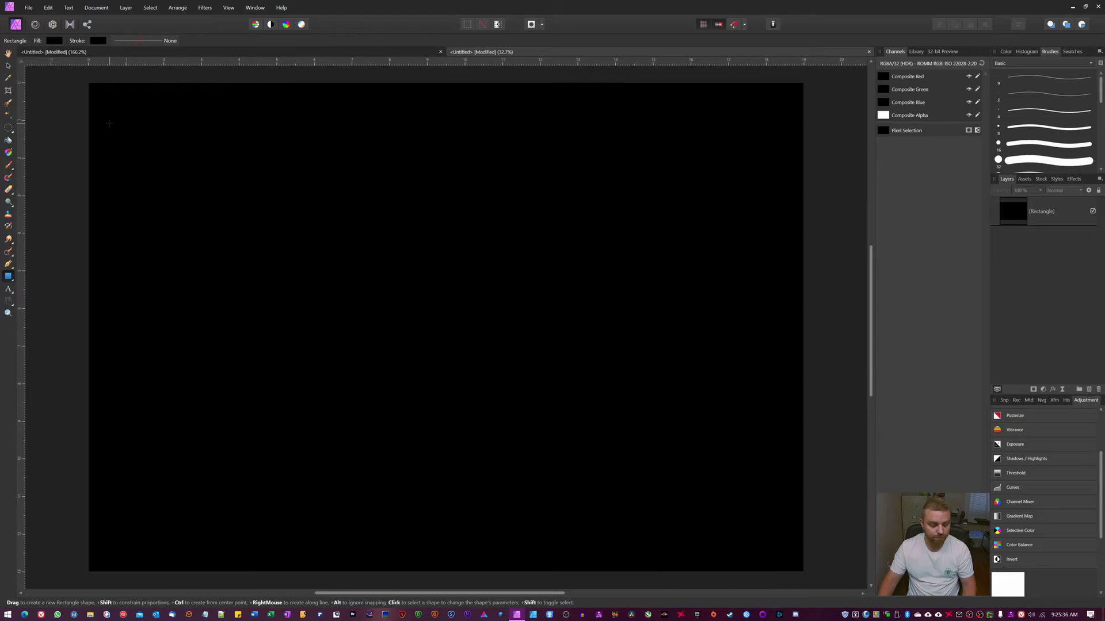
{"action": "key", "text": "v"}
{"action": "left_click", "coordinate": [1086, 219]}
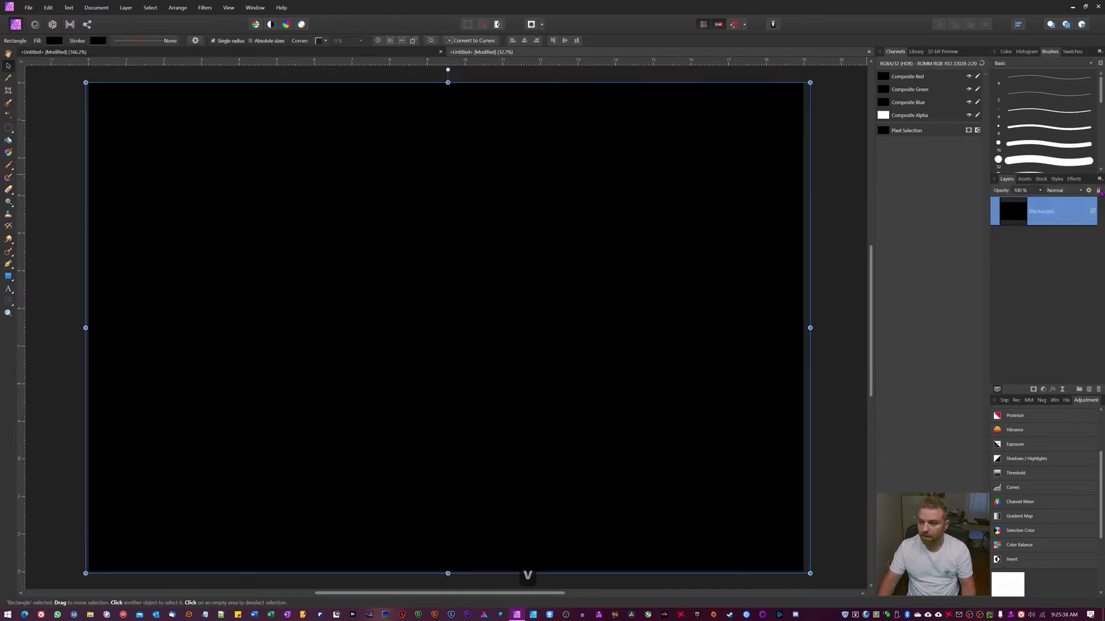
{"action": "scroll", "coordinate": [1042, 114], "scroll_direction": "down", "scroll_amount": 2}
{"action": "scroll", "coordinate": [1042, 115], "scroll_direction": "up", "scroll_amount": 2}
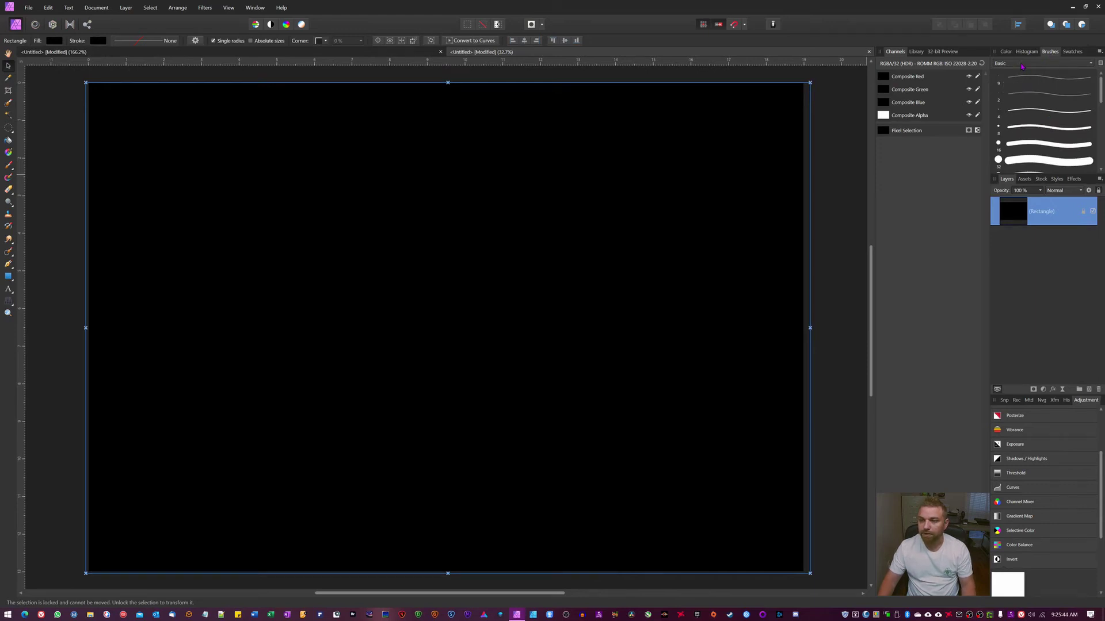
- Create a new intensity brush from FOD Brush.png in the Basic brush category
{"action": "left_click", "coordinate": [1022, 65]}
{"action": "scroll", "coordinate": [1020, 197], "scroll_direction": "down", "scroll_amount": 1}
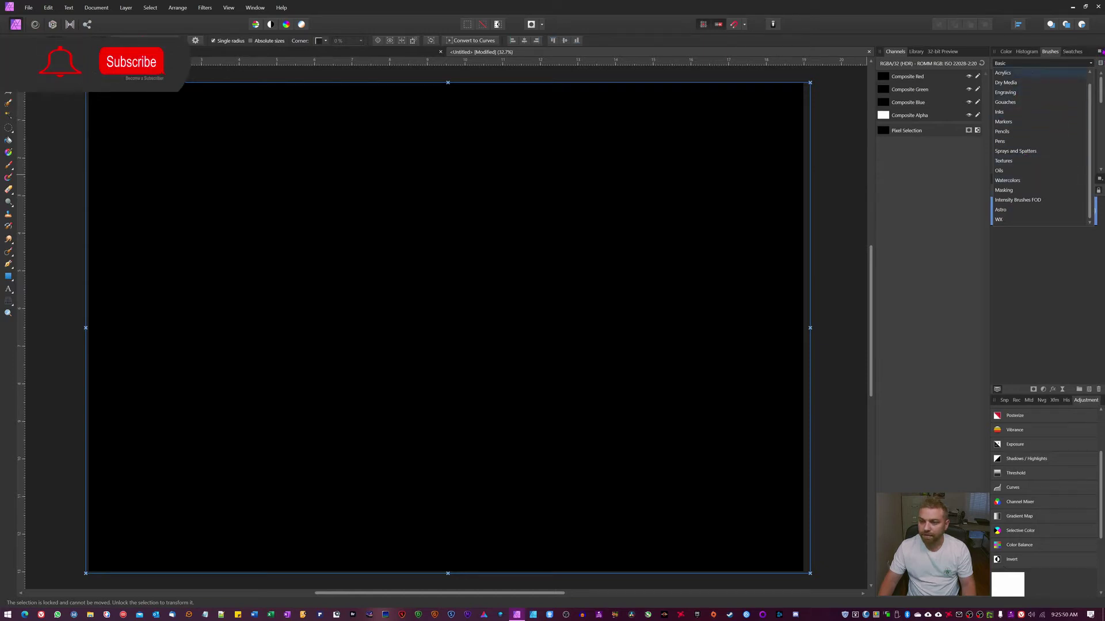
{"action": "left_click", "coordinate": [1101, 53]}
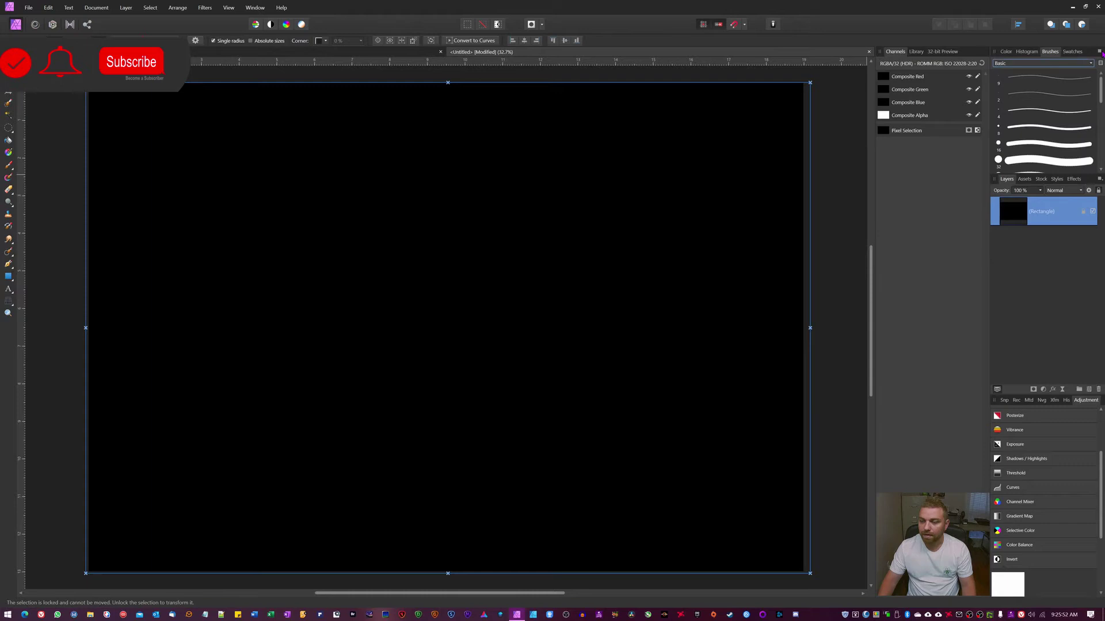
{"action": "left_click", "coordinate": [1100, 52]}
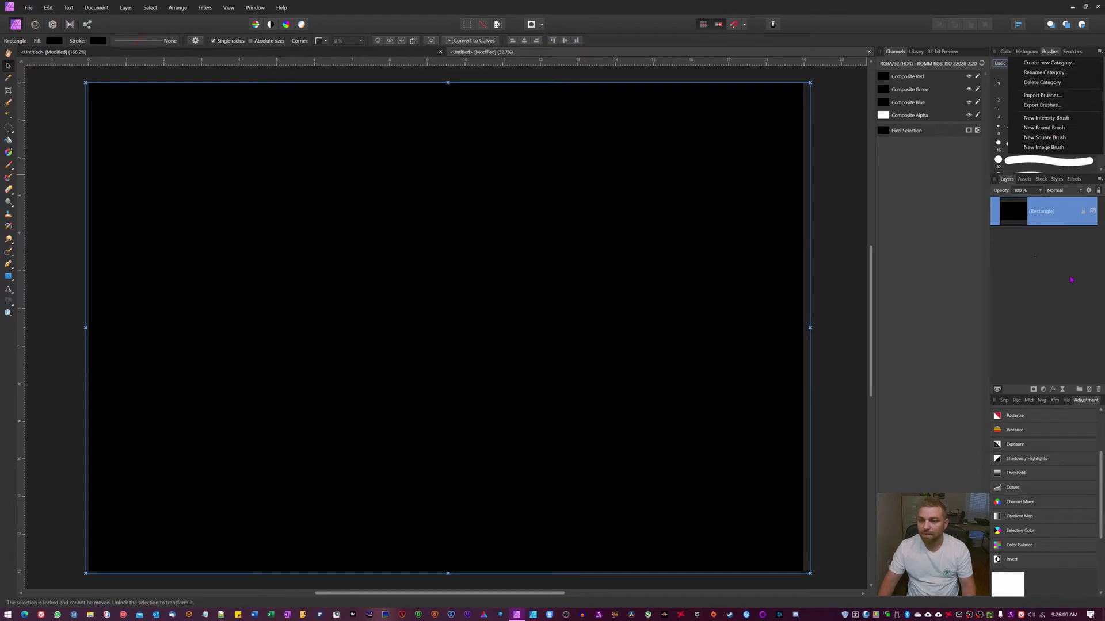
{"action": "left_click", "coordinate": [1057, 237]}
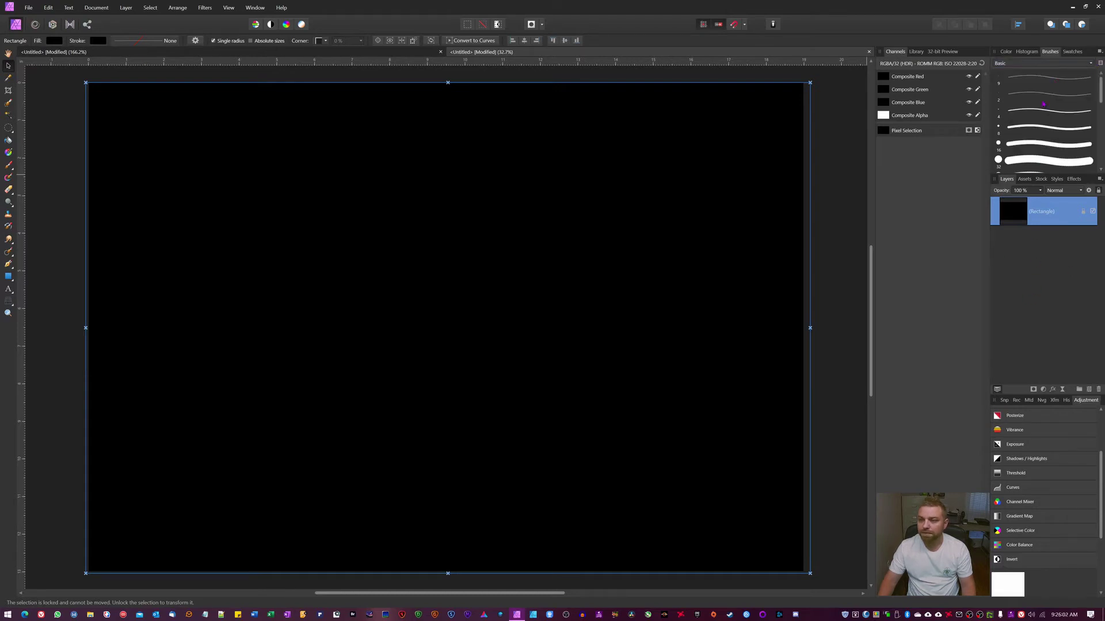
{"action": "left_click", "coordinate": [1100, 52]}
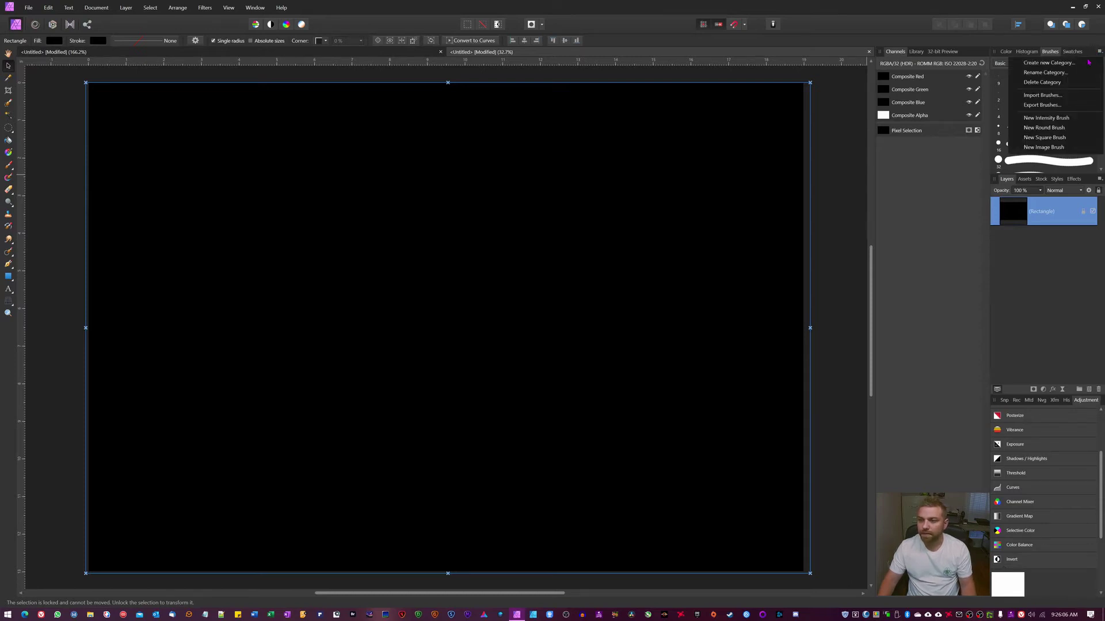
{"action": "left_click", "coordinate": [1046, 118]}
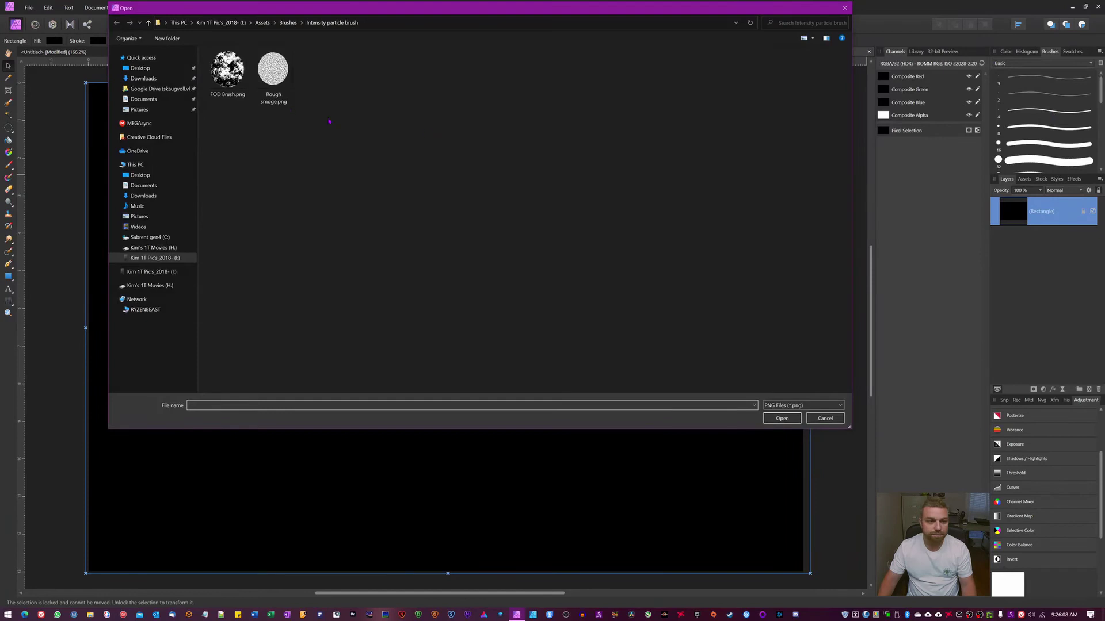
{"action": "left_click", "coordinate": [227, 70]}
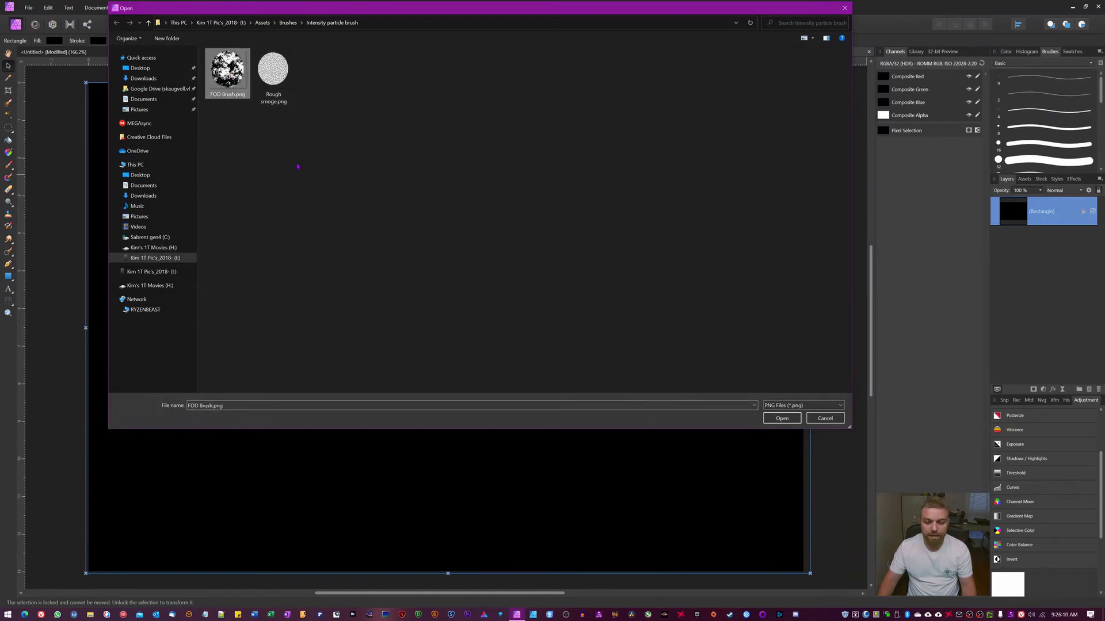
{"action": "left_click", "coordinate": [782, 418]}
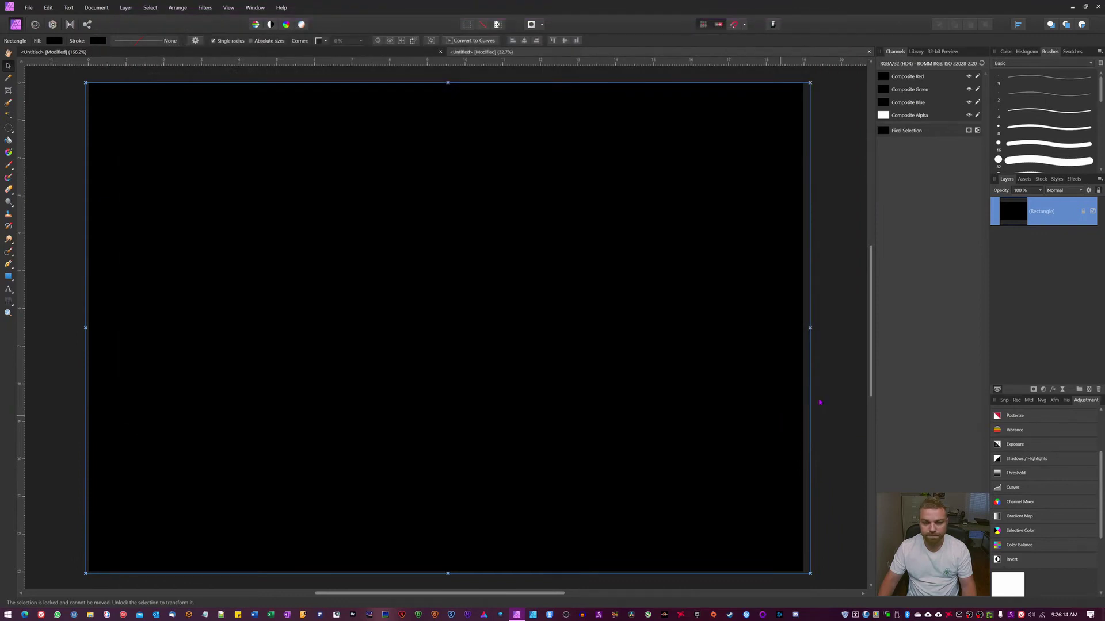
{"action": "scroll", "coordinate": [1027, 126], "scroll_direction": "down", "scroll_amount": 5}
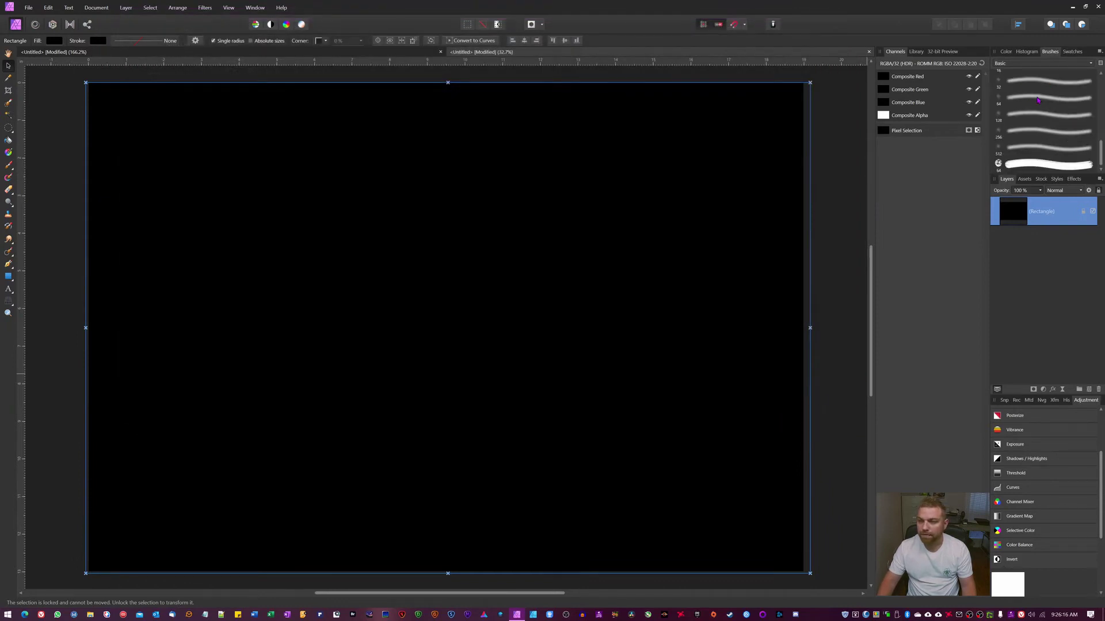
- Select the FOD brush, enlarge it to 1385.3 px and make white the painting colour
{"action": "left_click", "coordinate": [1027, 167]}
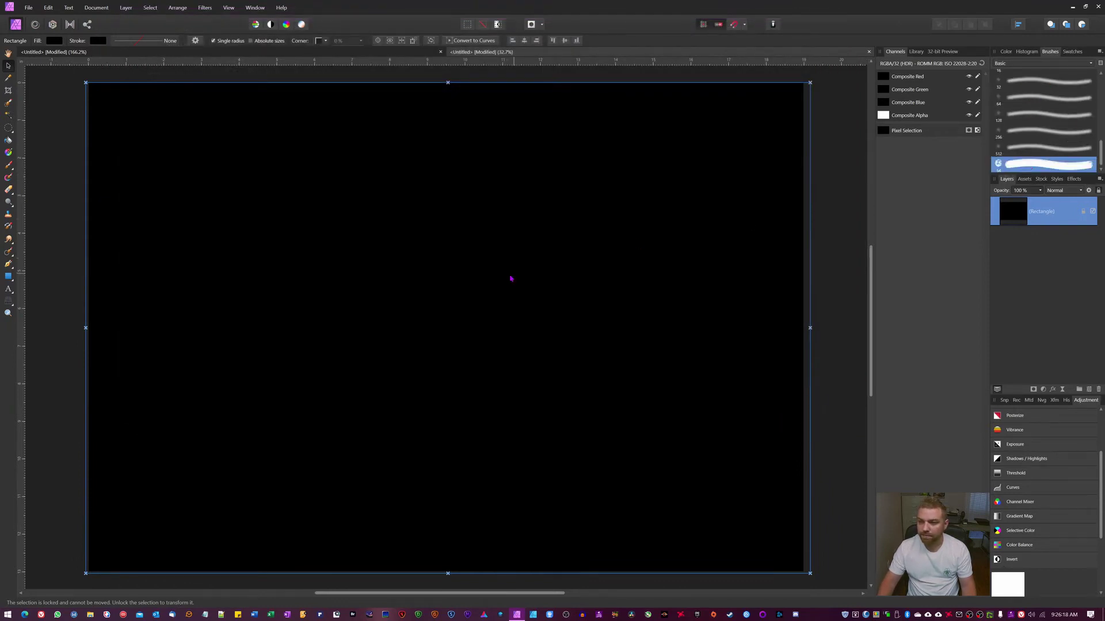
{"action": "key", "text": "b"}
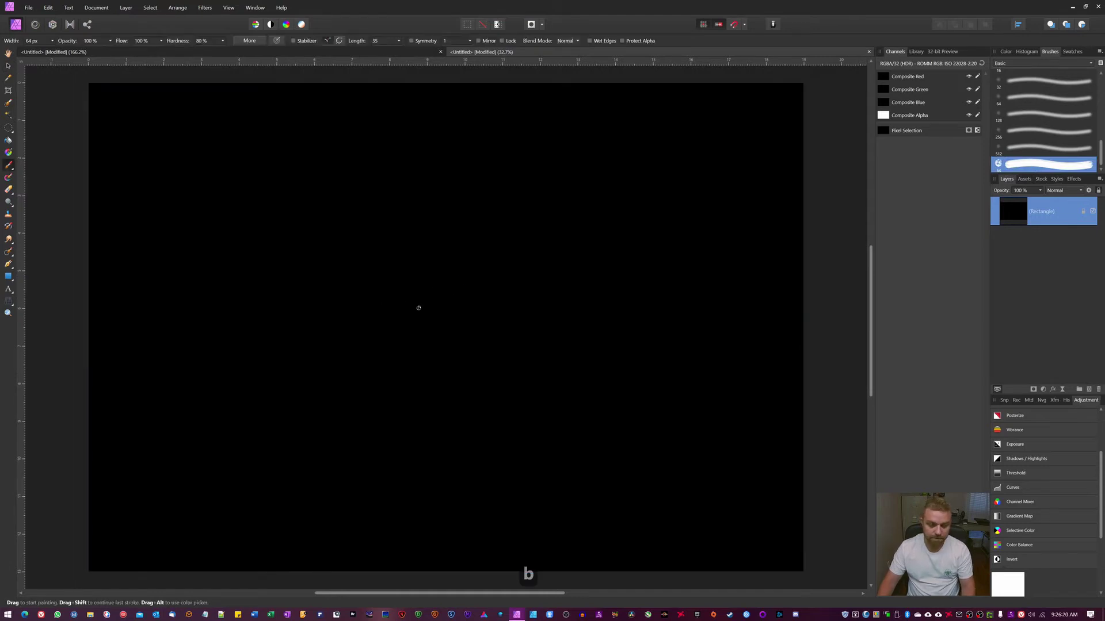
{"action": "key", "text": "bracketright"}
{"action": "key", "text": "bracketright"}
{"action": "key", "text": "bracketright"}
{"action": "key", "text": "bracketright"}
{"action": "key", "text": "bracketright"}
{"action": "key", "text": "bracketright"}
{"action": "key", "text": "bracketright"}
{"action": "key", "text": "bracketright"}
{"action": "key", "text": "bracketright"}
{"action": "key", "text": "bracketright"}
{"action": "key", "text": "bracketright"}
{"action": "key", "text": "bracketright"}
{"action": "key", "text": "bracketright"}
{"action": "key", "text": "bracketright"}
{"action": "key", "text": "bracketright"}
{"action": "key", "text": "bracketright"}
{"action": "key", "text": "bracketright"}
{"action": "key", "text": "bracketright"}
{"action": "key", "text": "bracketright"}
{"action": "key", "text": "bracketright"}
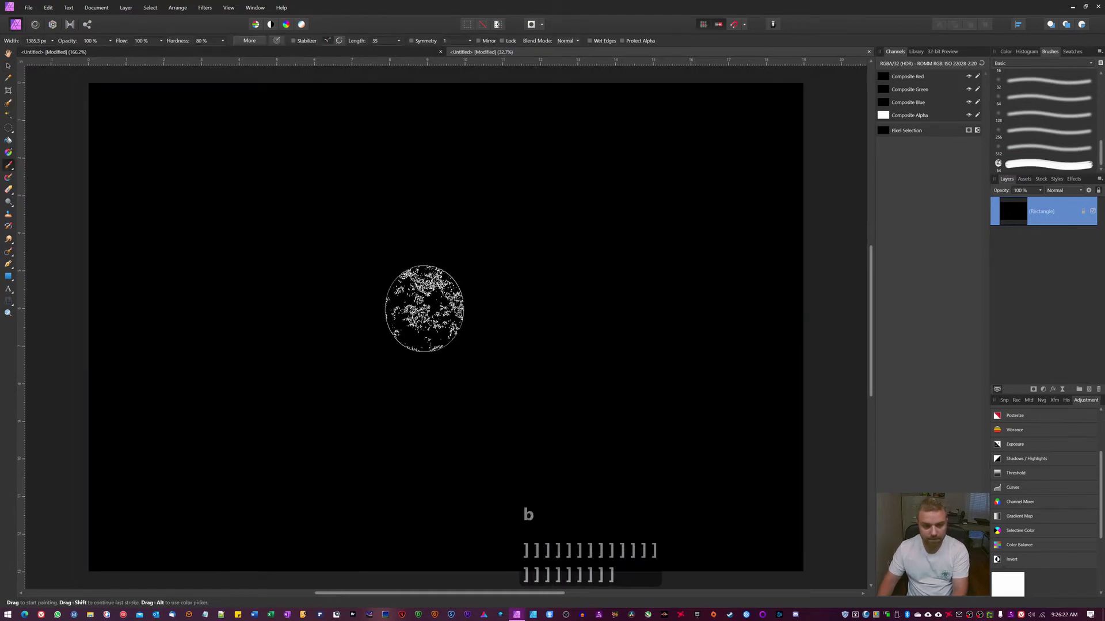
{"action": "left_click", "coordinate": [1006, 52]}
{"action": "key", "text": "d"}
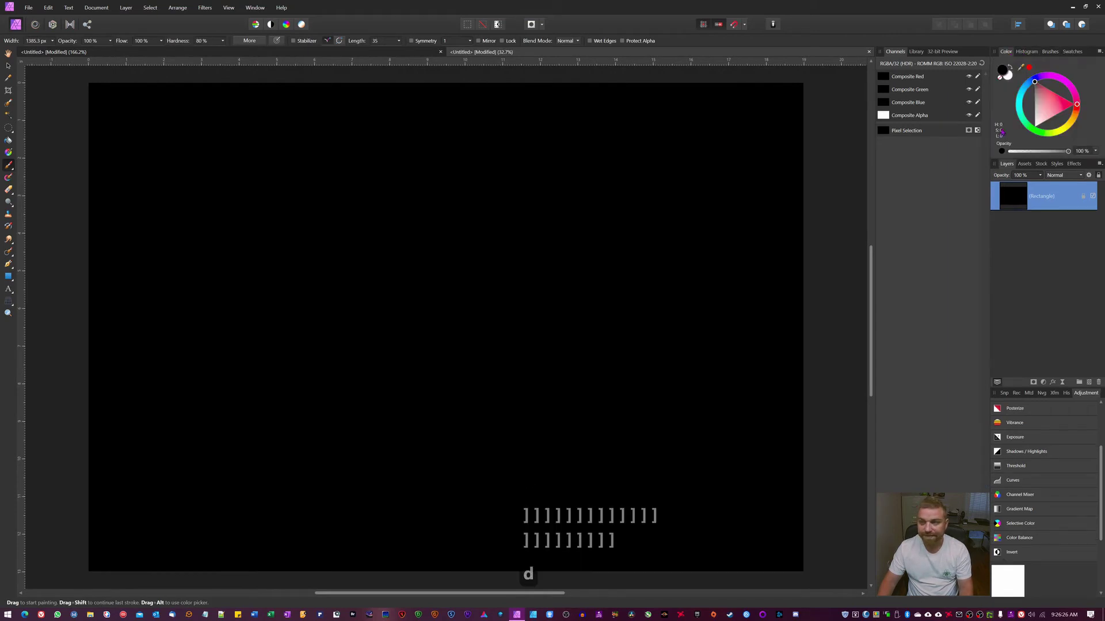
{"action": "key", "text": "x"}
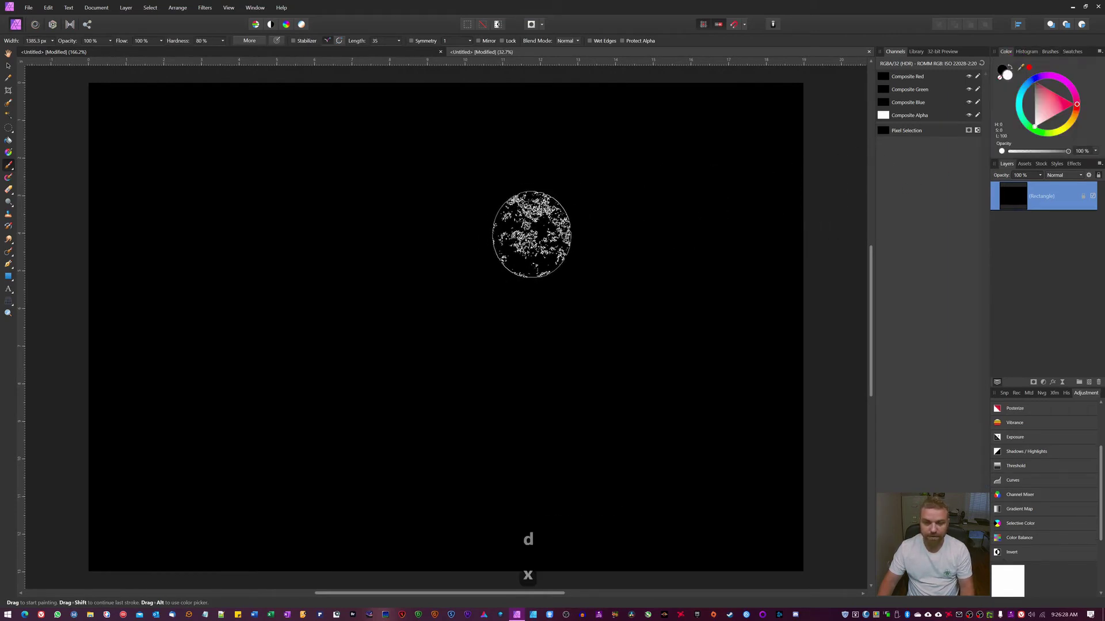
- Paint broad white test strokes across the canvas, then undo them
{"action": "mouse_move", "coordinate": [675, 209]}
{"action": "left_mouse_down"}
{"action": "mouse_move", "coordinate": [397, 329]}
{"action": "mouse_move", "coordinate": [629, 370]}
{"action": "mouse_move", "coordinate": [456, 439]}
{"action": "mouse_move", "coordinate": [199, 308]}
{"action": "mouse_move", "coordinate": [244, 206]}
{"action": "mouse_move", "coordinate": [525, 267]}
{"action": "mouse_move", "coordinate": [481, 266]}
{"action": "mouse_move", "coordinate": [360, 170]}
{"action": "mouse_move", "coordinate": [266, 121]}
{"action": "mouse_move", "coordinate": [474, 253]}
{"action": "mouse_move", "coordinate": [587, 310]}
{"action": "left_mouse_up"}
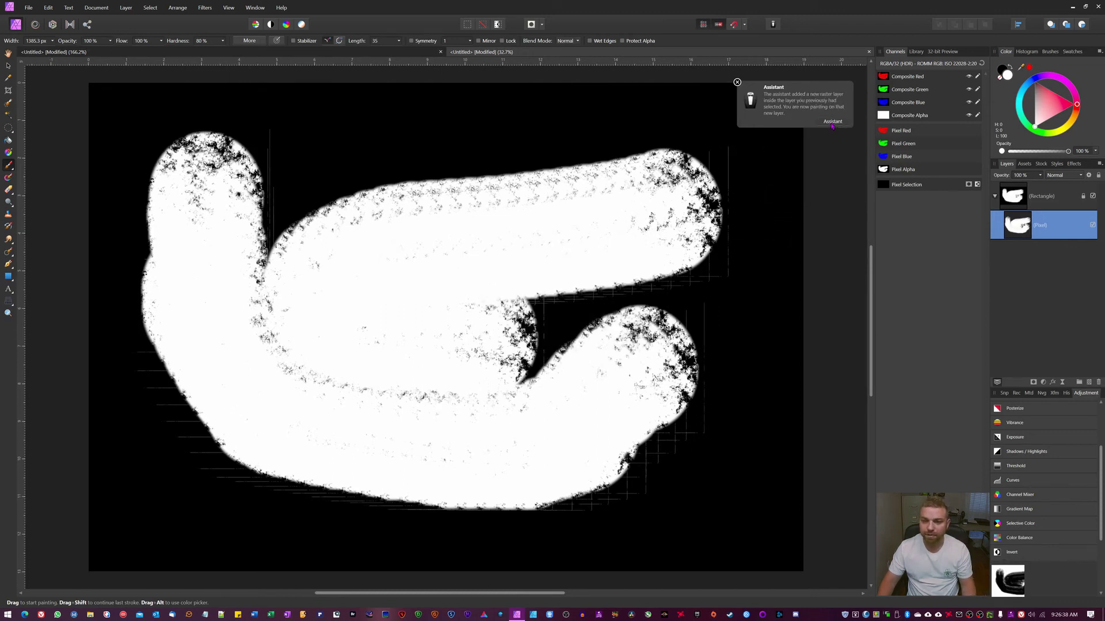
{"action": "left_click", "coordinate": [737, 82]}
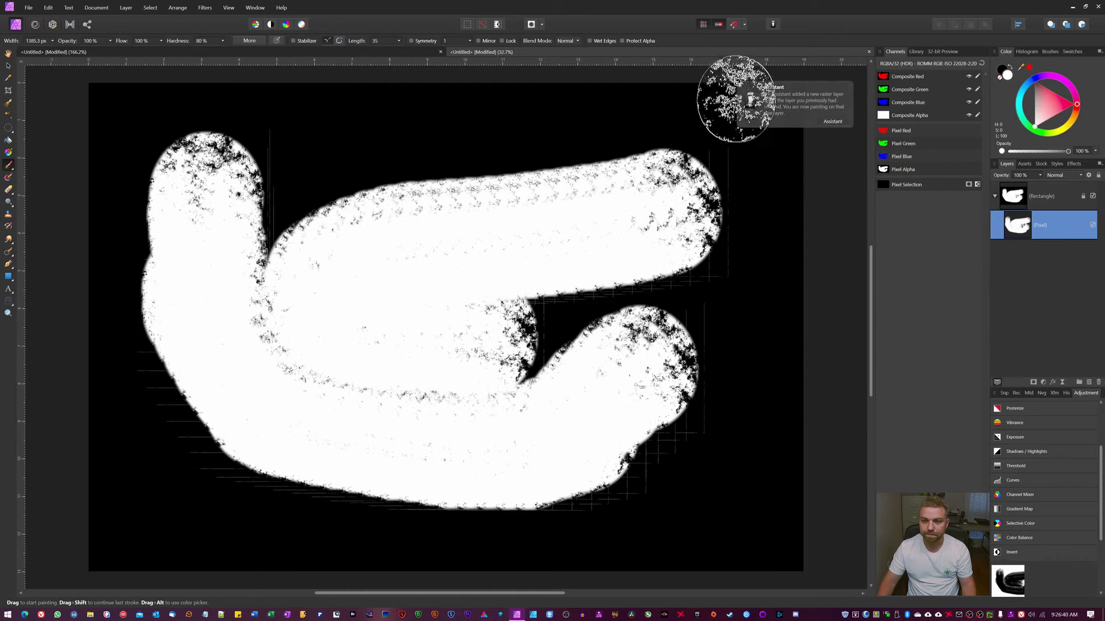
{"action": "key", "text": "ctrl+z"}
{"action": "key", "text": "ctrl+z"}
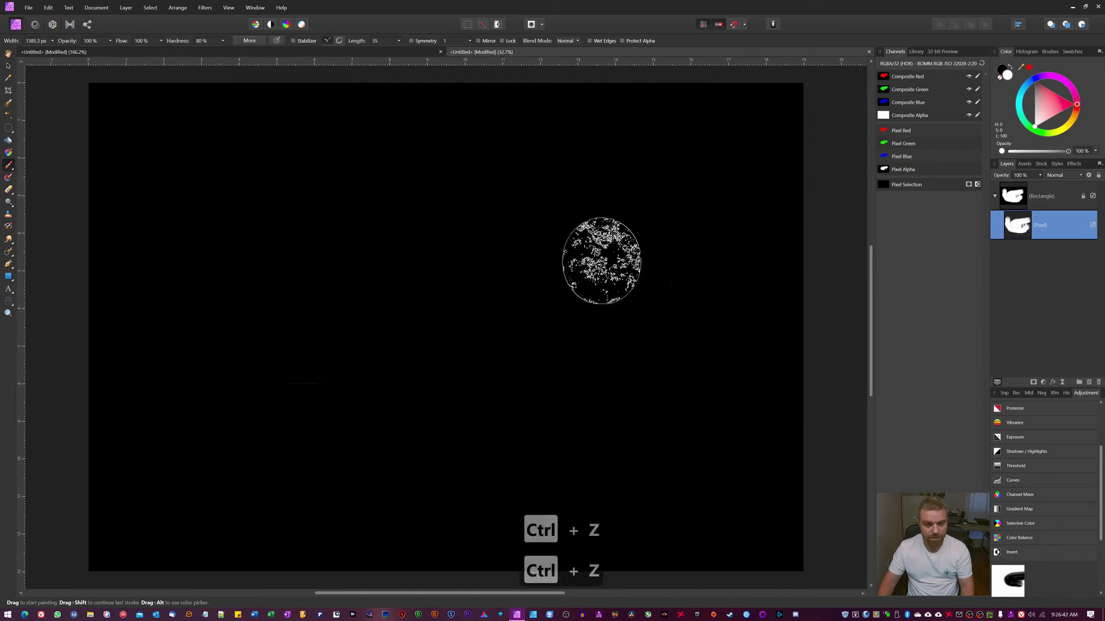
{"action": "mouse_move", "coordinate": [597, 247]}
{"action": "left_mouse_down"}
{"action": "mouse_move", "coordinate": [526, 255]}
{"action": "mouse_move", "coordinate": [591, 252]}
{"action": "mouse_move", "coordinate": [498, 235]}
{"action": "mouse_move", "coordinate": [378, 140]}
{"action": "mouse_move", "coordinate": [271, 89]}
{"action": "left_mouse_up"}
- Set the FOD brush to 360.8 px size, 64% hardness, 65% spacing and 7% rotation
{"action": "left_click", "coordinate": [249, 40]}
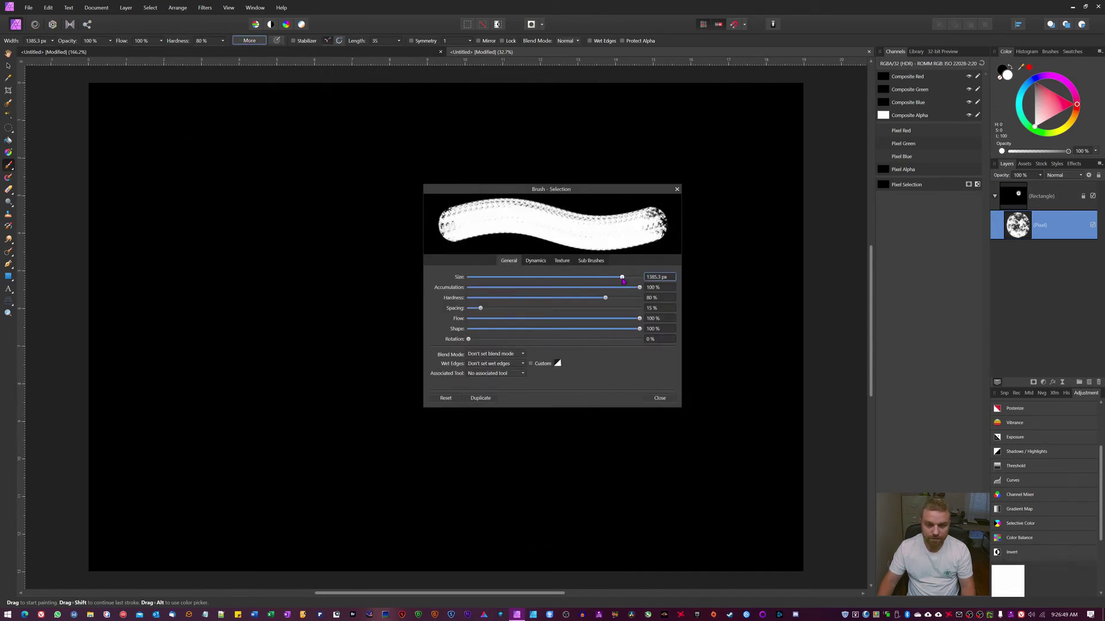
{"action": "left_click_drag", "start_coordinate": [623, 281], "coordinate": [602, 283]}
{"action": "left_click_drag", "start_coordinate": [481, 310], "coordinate": [523, 309]}
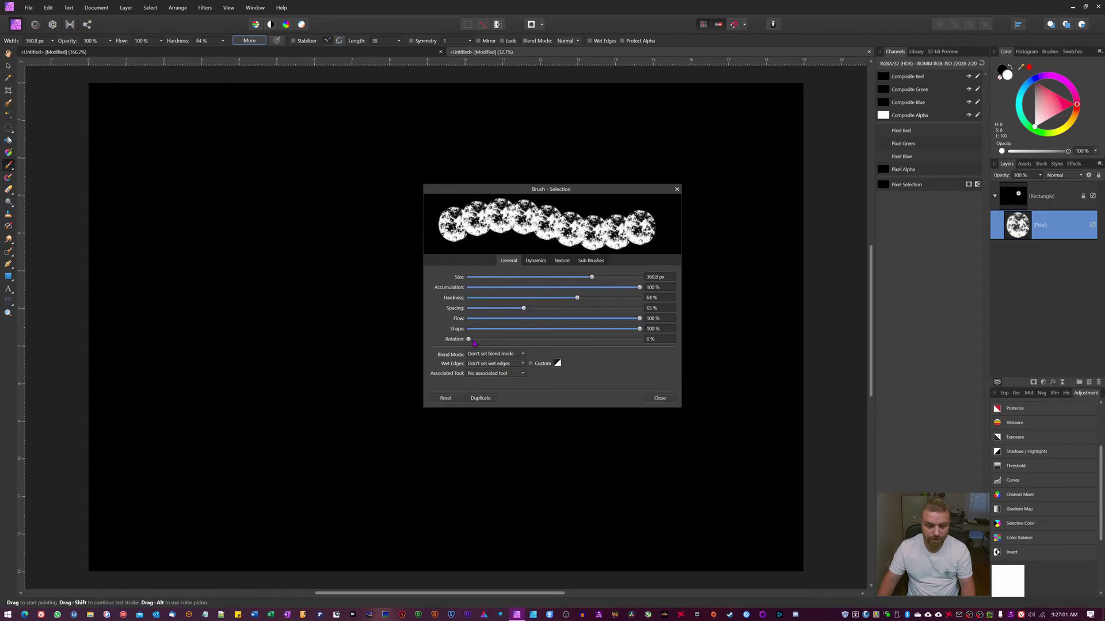
{"action": "mouse_move", "coordinate": [472, 340]}
{"action": "left_mouse_down"}
{"action": "mouse_move", "coordinate": [518, 339]}
{"action": "mouse_move", "coordinate": [493, 340]}
{"action": "left_mouse_up"}
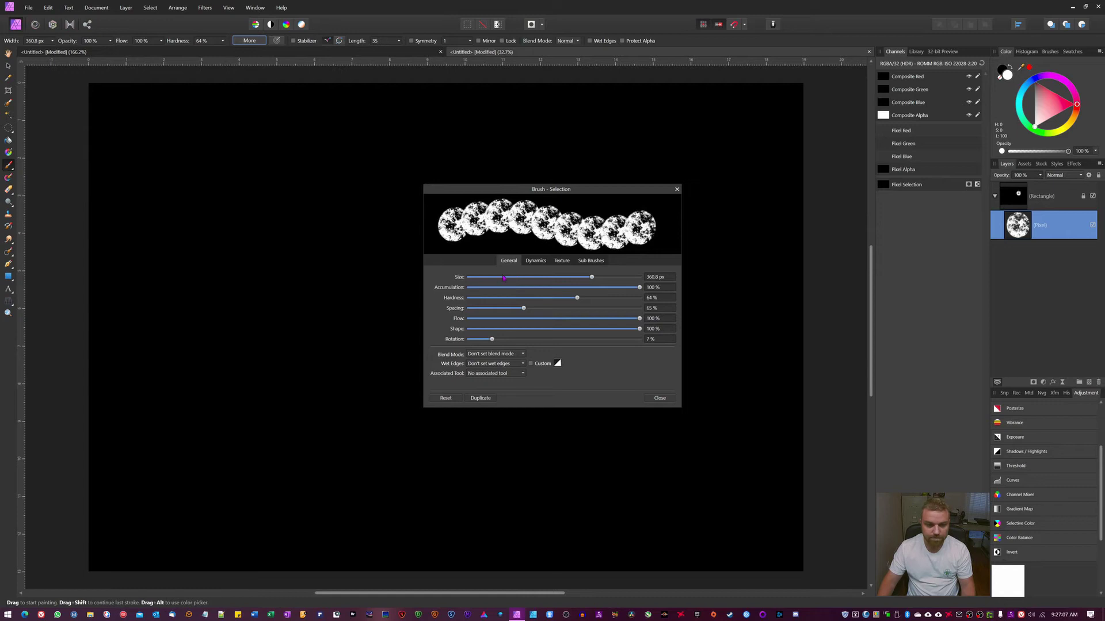
{"action": "left_click", "coordinate": [543, 261]}
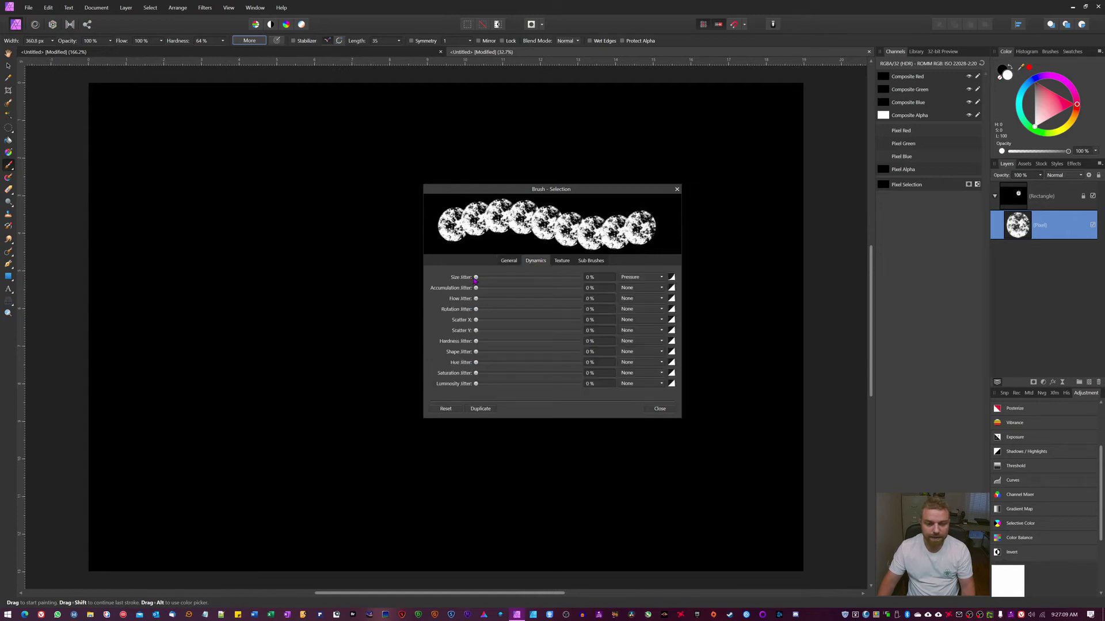
- Set brush dynamics: size jitter 75%, accumulation jitter 23%, rotation jitter 29%, flow jitter on pen pressure
{"action": "left_click_drag", "start_coordinate": [477, 278], "coordinate": [551, 289]}
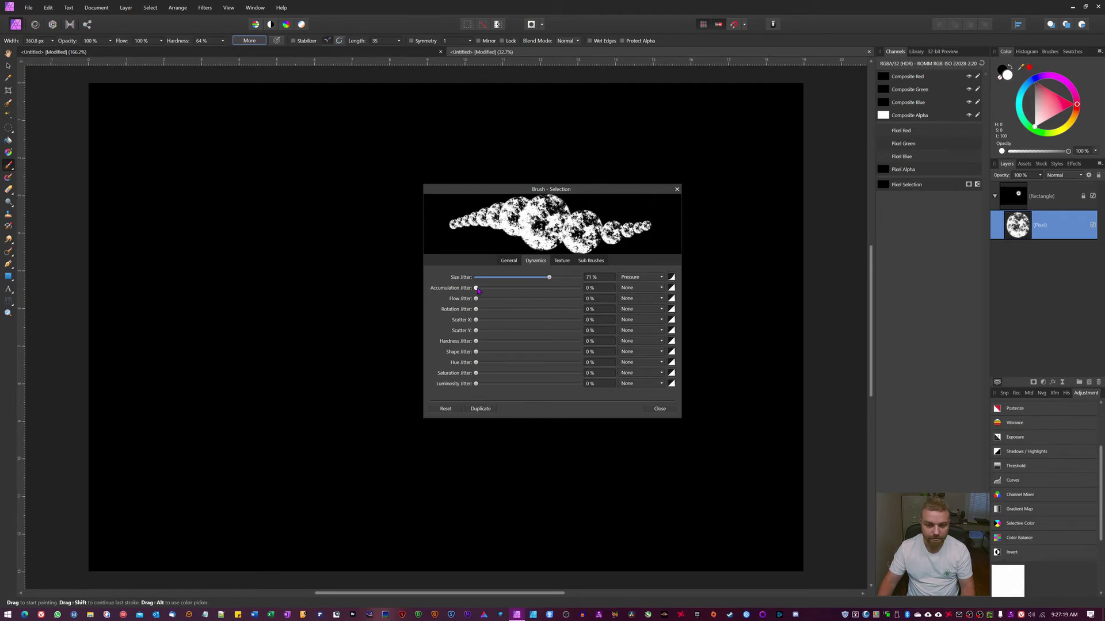
{"action": "left_click_drag", "start_coordinate": [487, 291], "coordinate": [530, 301]}
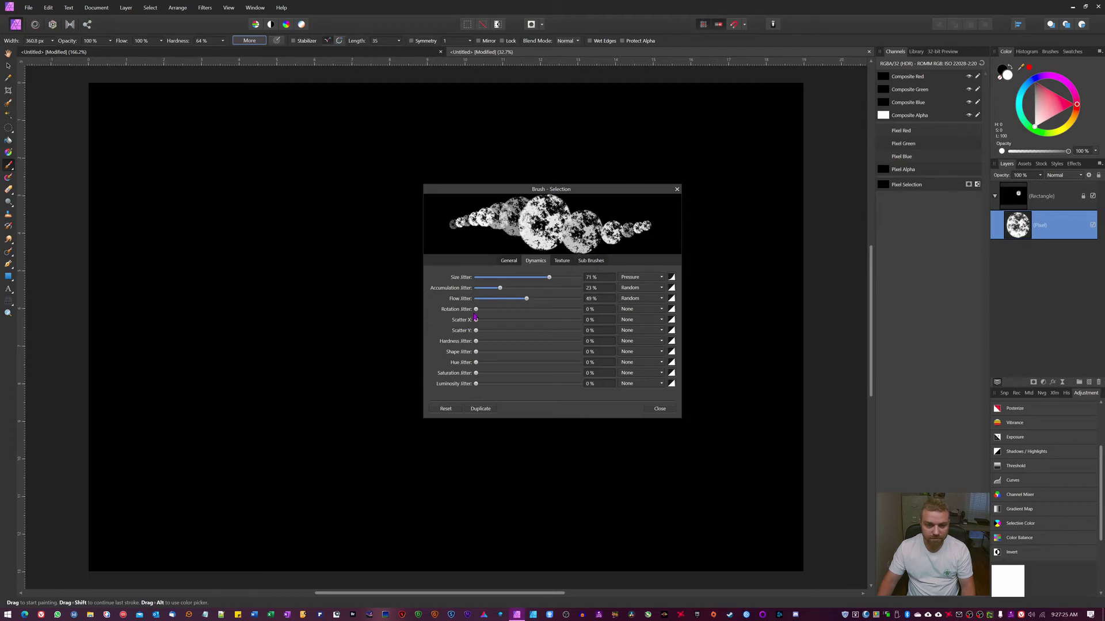
{"action": "mouse_move", "coordinate": [480, 314]}
{"action": "left_mouse_down"}
{"action": "mouse_move", "coordinate": [538, 333]}
{"action": "mouse_move", "coordinate": [476, 324]}
{"action": "left_mouse_up"}
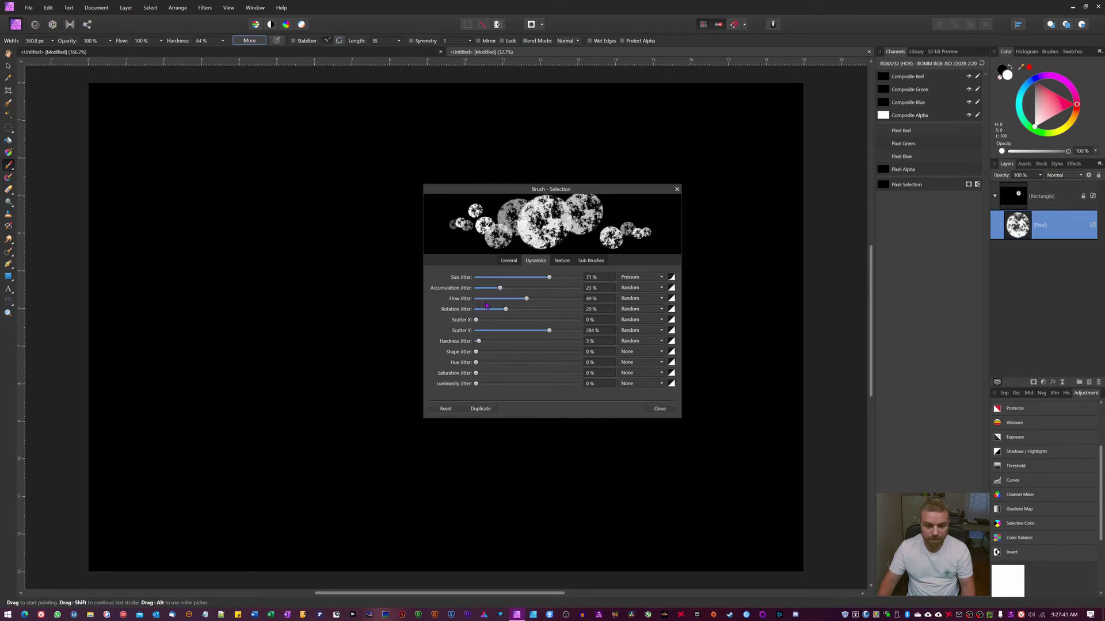
{"action": "left_click", "coordinate": [638, 299]}
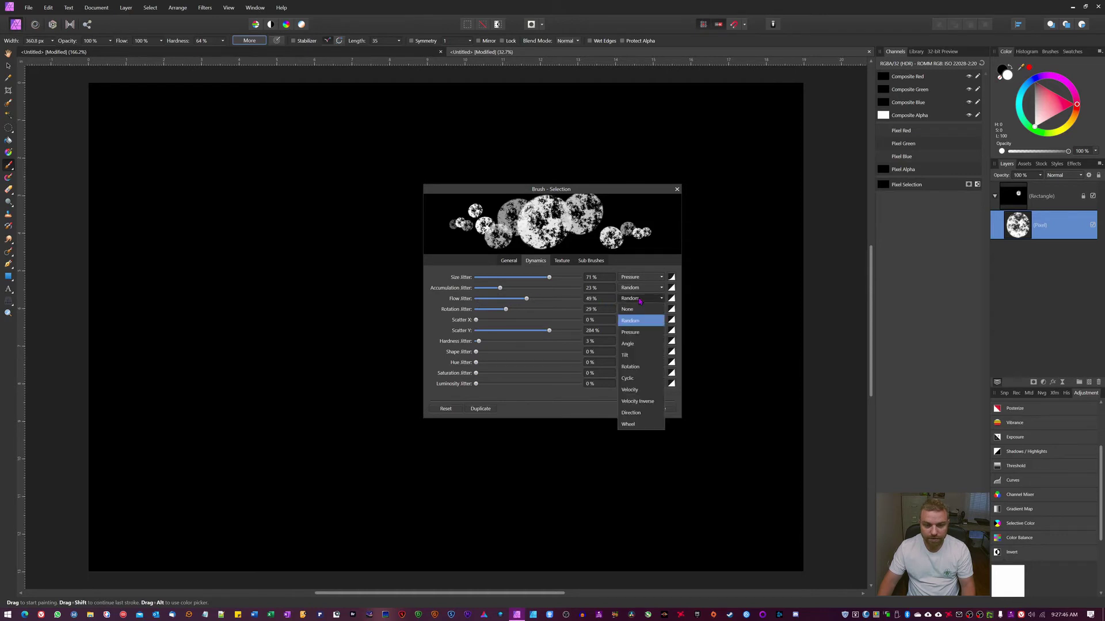
{"action": "left_click", "coordinate": [637, 333]}
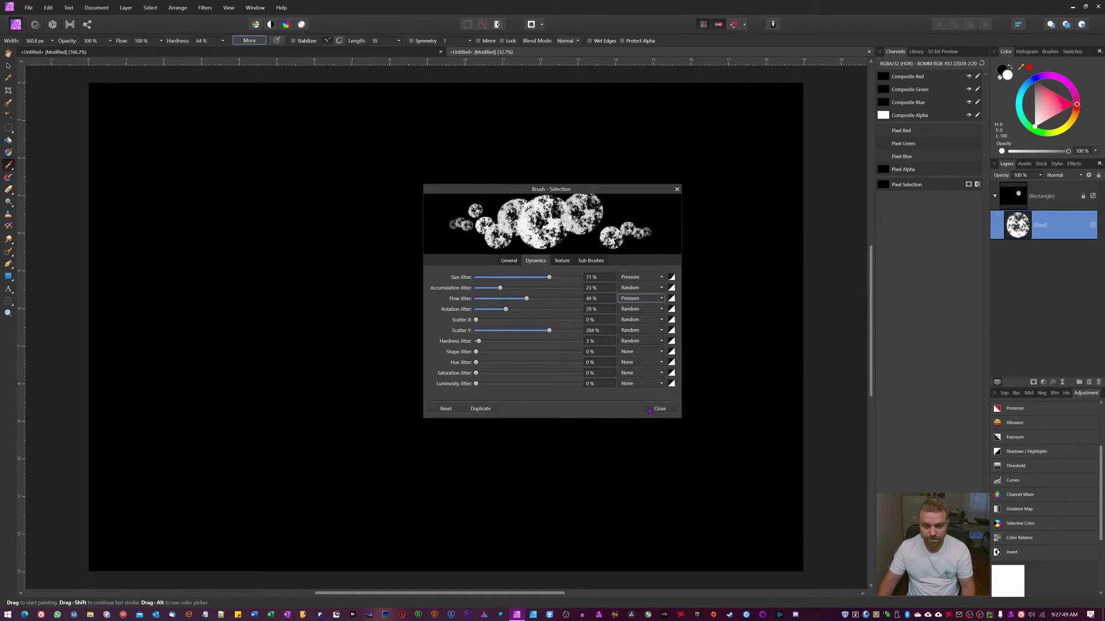
- Review the brush's texture, sub-brush and general settings, then close the brush dialog
{"action": "left_click", "coordinate": [567, 261]}
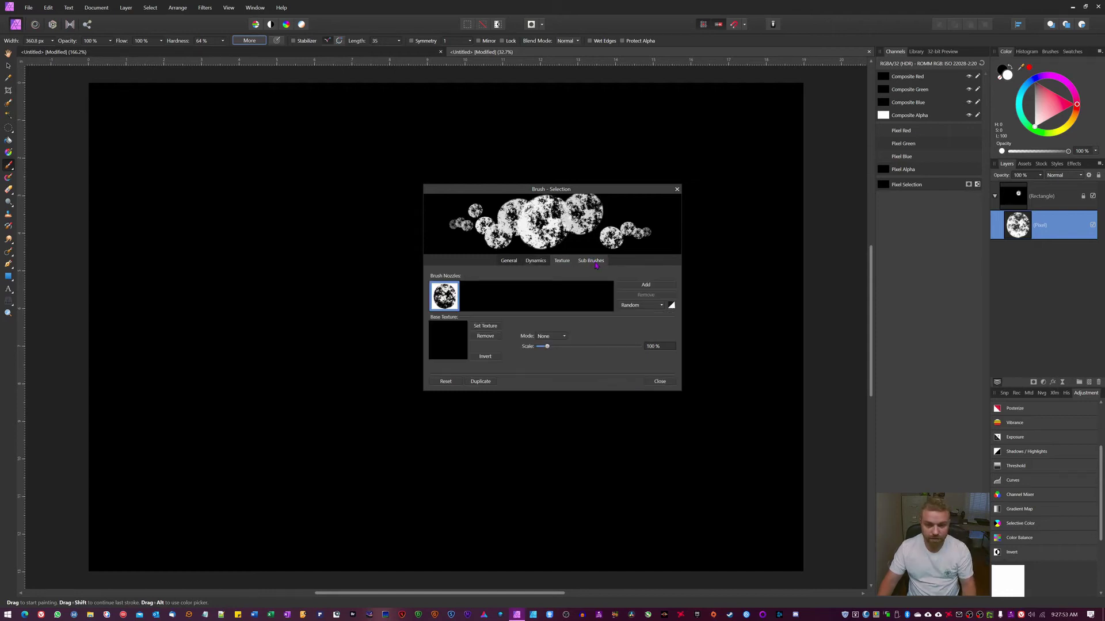
{"action": "left_click", "coordinate": [582, 262]}
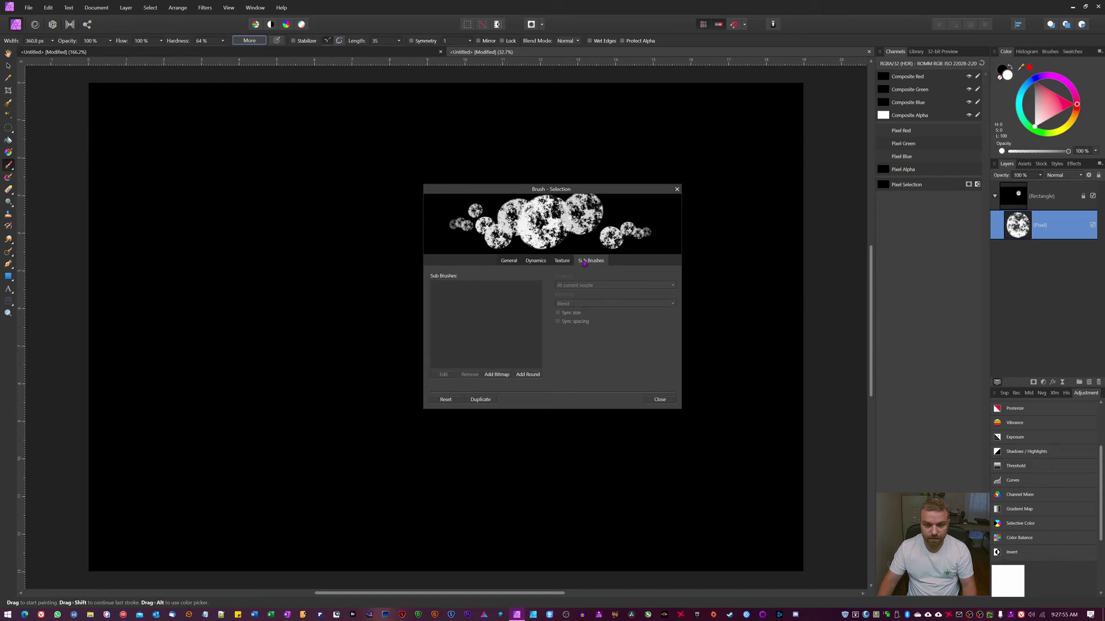
{"action": "left_click", "coordinate": [508, 261]}
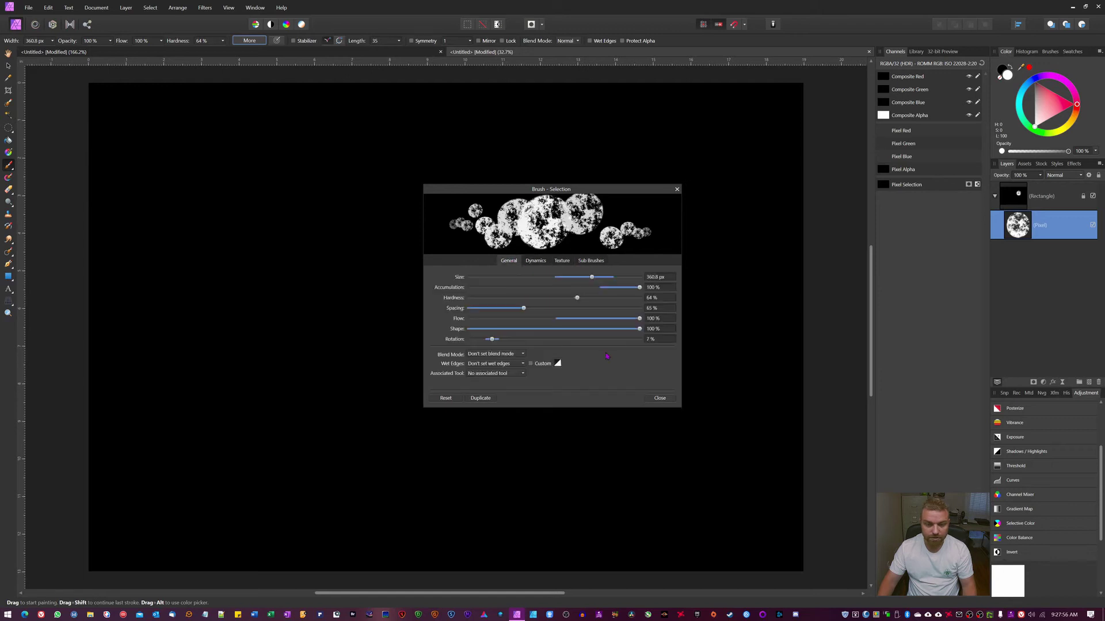
{"action": "left_click", "coordinate": [660, 399]}
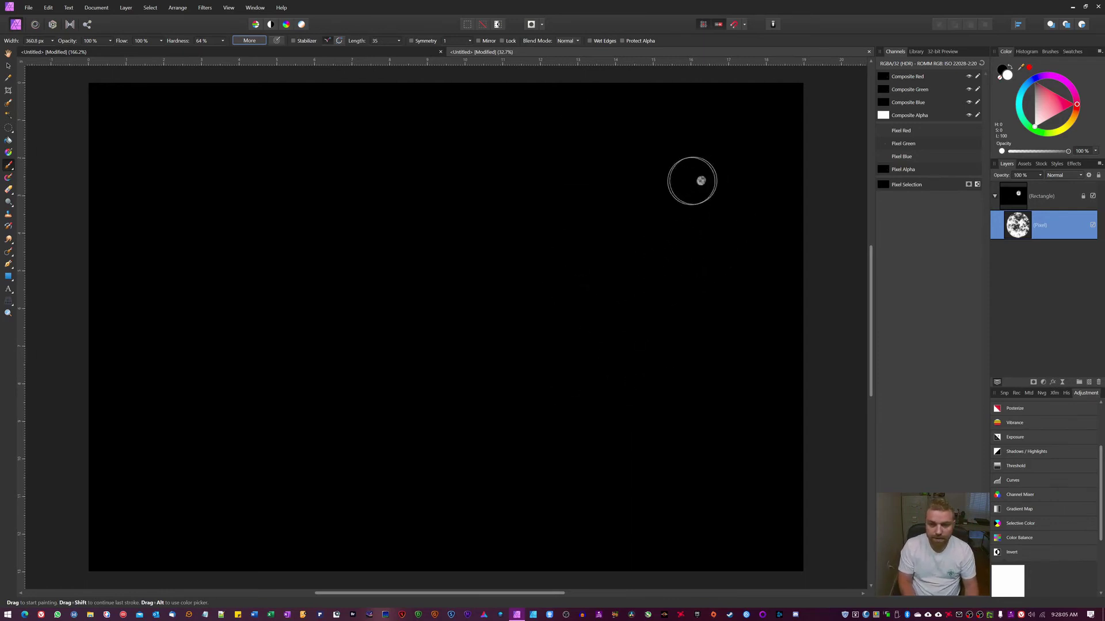
- Cover the black canvas with large white fog dabs at several brush sizes, undoing stray ones
{"action": "mouse_move", "coordinate": [698, 180]}
{"action": "left_mouse_down"}
{"action": "mouse_move", "coordinate": [619, 209]}
{"action": "mouse_move", "coordinate": [508, 316]}
{"action": "mouse_move", "coordinate": [465, 271]}
{"action": "mouse_move", "coordinate": [492, 343]}
{"action": "left_mouse_up"}
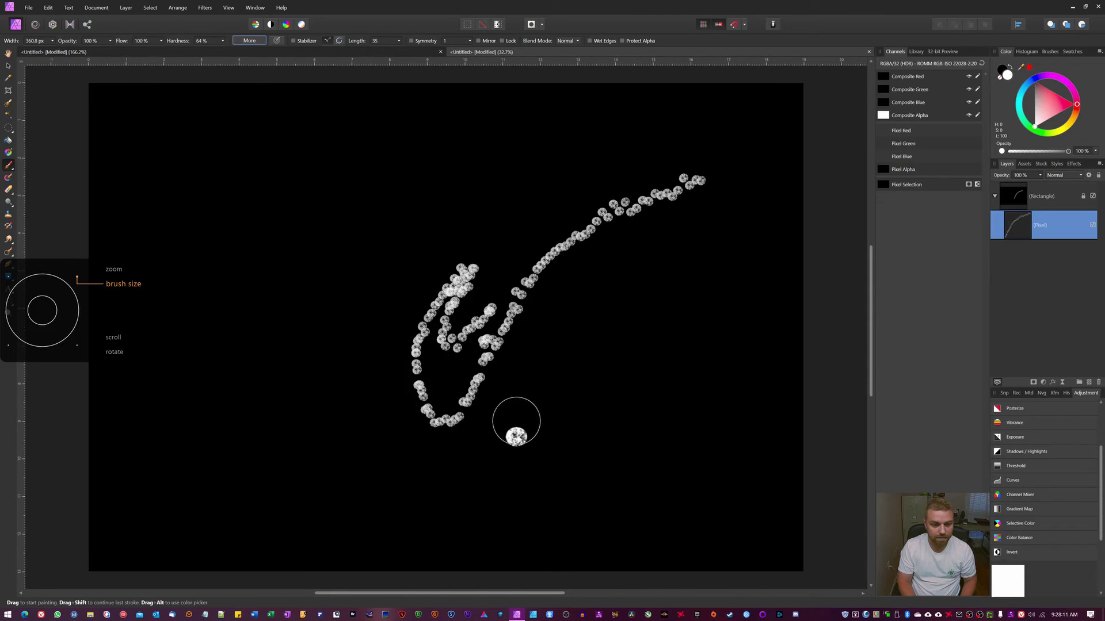
{"action": "key", "text": "bracketright"}
{"action": "key", "text": "bracketright"}
{"action": "key", "text": "bracketright"}
{"action": "key", "text": "bracketright"}
{"action": "key", "text": "bracketright"}
{"action": "key", "text": "bracketright"}
{"action": "key", "text": "bracketright"}
{"action": "key", "text": "bracketright"}
{"action": "key", "text": "bracketright"}
{"action": "key", "text": "bracketright"}
{"action": "key", "text": "bracketright"}
{"action": "key", "text": "bracketright"}
{"action": "key", "text": "bracketright"}
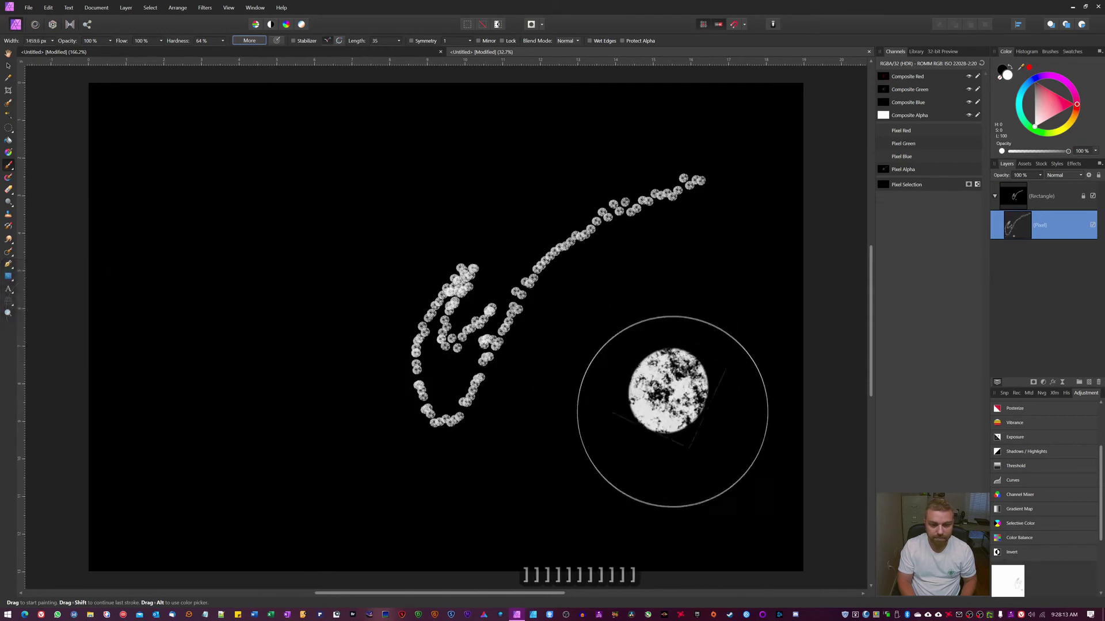
{"action": "mouse_move", "coordinate": [671, 399]}
{"action": "left_mouse_down"}
{"action": "mouse_move", "coordinate": [620, 394]}
{"action": "mouse_move", "coordinate": [616, 335]}
{"action": "mouse_move", "coordinate": [690, 237]}
{"action": "mouse_move", "coordinate": [604, 158]}
{"action": "mouse_move", "coordinate": [396, 229]}
{"action": "mouse_move", "coordinate": [202, 227]}
{"action": "mouse_move", "coordinate": [249, 435]}
{"action": "mouse_move", "coordinate": [382, 513]}
{"action": "mouse_move", "coordinate": [454, 324]}
{"action": "left_mouse_up"}
{"action": "key", "text": "ctrl+z"}
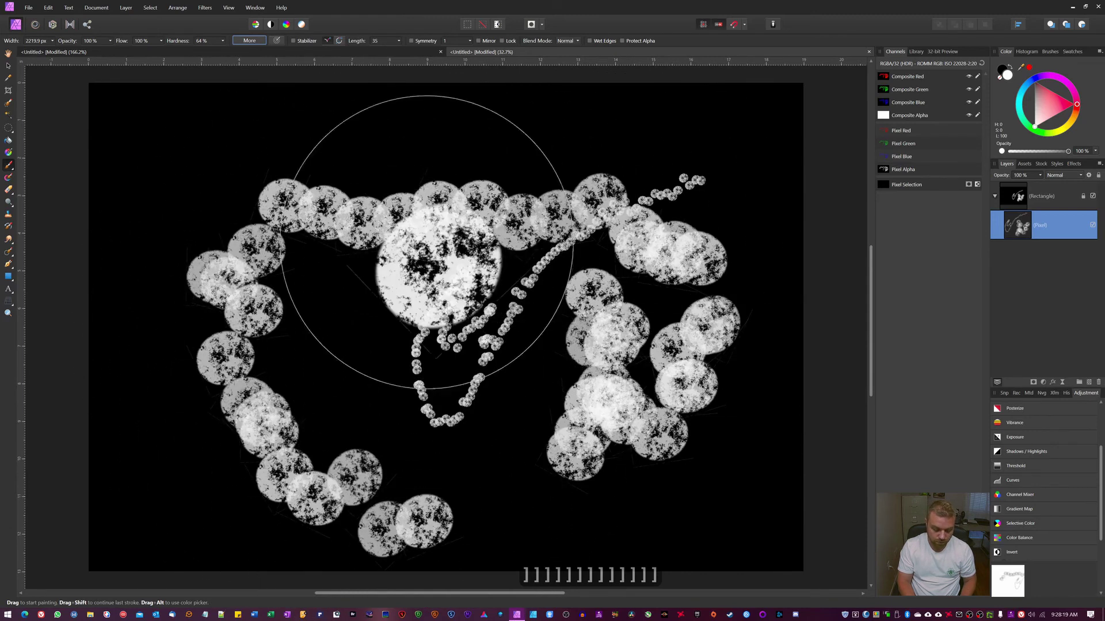
{"action": "mouse_move", "coordinate": [370, 234]}
{"action": "left_mouse_down"}
{"action": "mouse_move", "coordinate": [387, 345]}
{"action": "mouse_move", "coordinate": [422, 371]}
{"action": "mouse_move", "coordinate": [454, 423]}
{"action": "mouse_move", "coordinate": [530, 407]}
{"action": "mouse_move", "coordinate": [541, 313]}
{"action": "mouse_move", "coordinate": [574, 224]}
{"action": "mouse_move", "coordinate": [459, 171]}
{"action": "mouse_move", "coordinate": [570, 80]}
{"action": "mouse_move", "coordinate": [352, 137]}
{"action": "mouse_move", "coordinate": [141, 145]}
{"action": "mouse_move", "coordinate": [163, 440]}
{"action": "mouse_move", "coordinate": [193, 515]}
{"action": "mouse_move", "coordinate": [382, 432]}
{"action": "left_mouse_up"}
{"action": "key", "text": "bracketleft"}
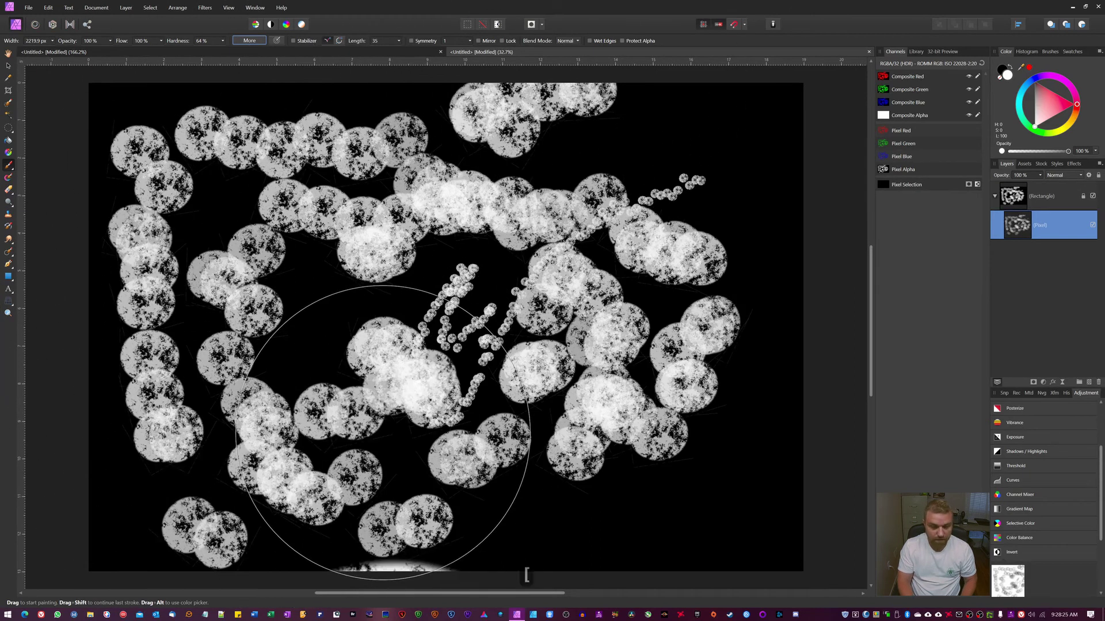
{"action": "left_click", "coordinate": [382, 433]}
{"action": "key", "text": "ctrl+z"}
{"action": "left_click", "coordinate": [617, 144]}
{"action": "key", "text": "ctrl+z"}
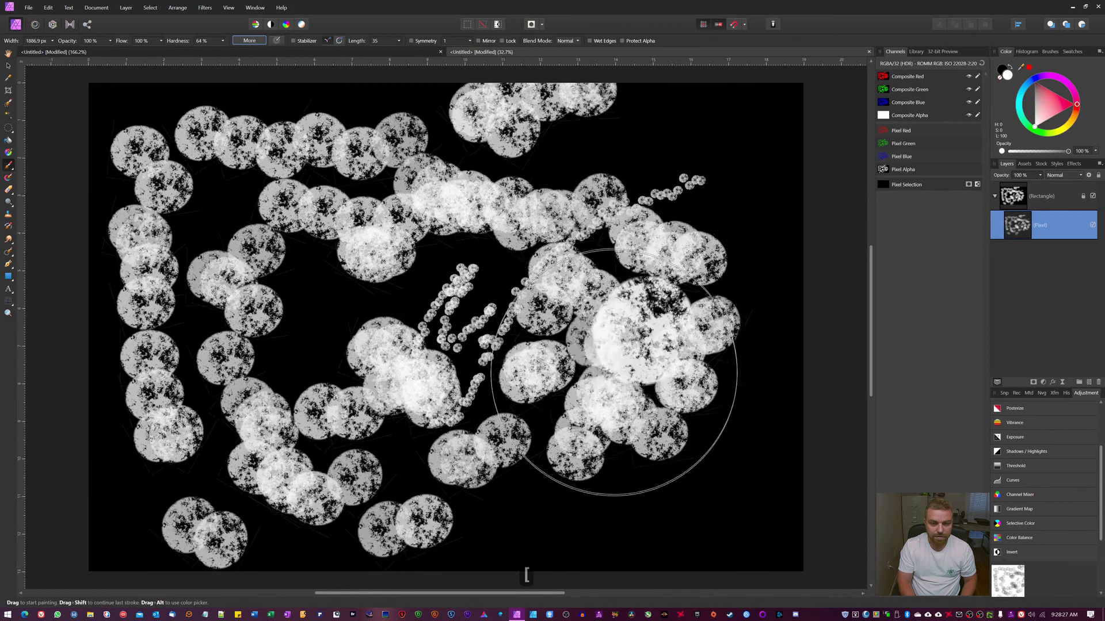
{"action": "left_click", "coordinate": [615, 373]}
- Erase all test paint from the layer and place a dab at the right edge
{"action": "key", "text": "ctrl+a"}
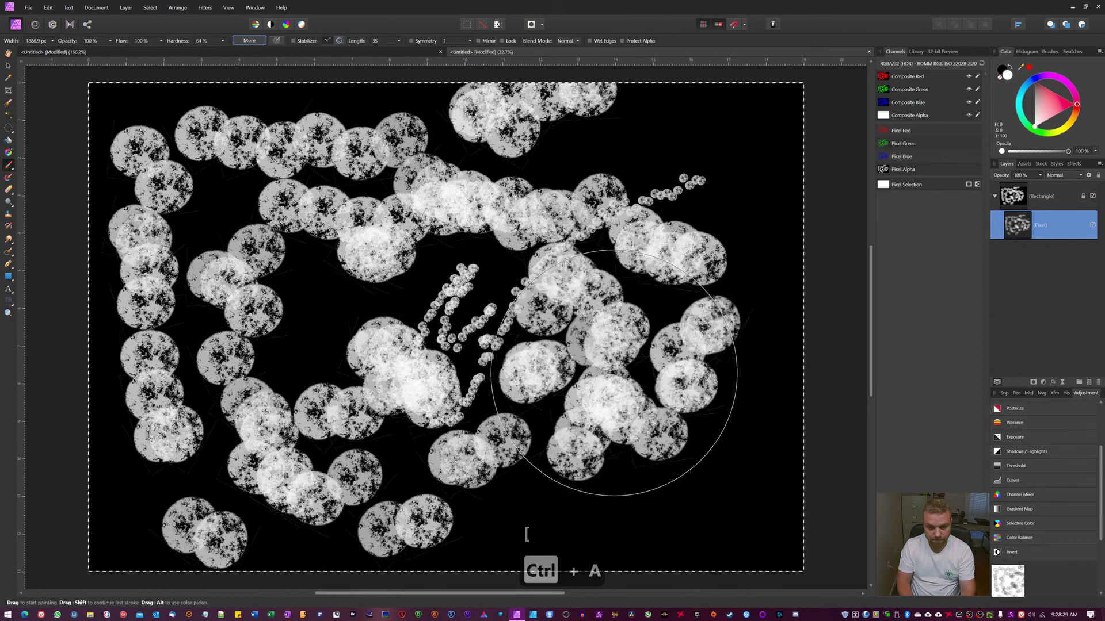
{"action": "key", "text": "BackSpace"}
{"action": "left_click", "coordinate": [764, 373]}
{"action": "key", "text": "ctrl+z"}
{"action": "left_click", "coordinate": [812, 354]}
- Add a new empty pixel layer and move it to the top of the stack
{"action": "key", "text": "v"}
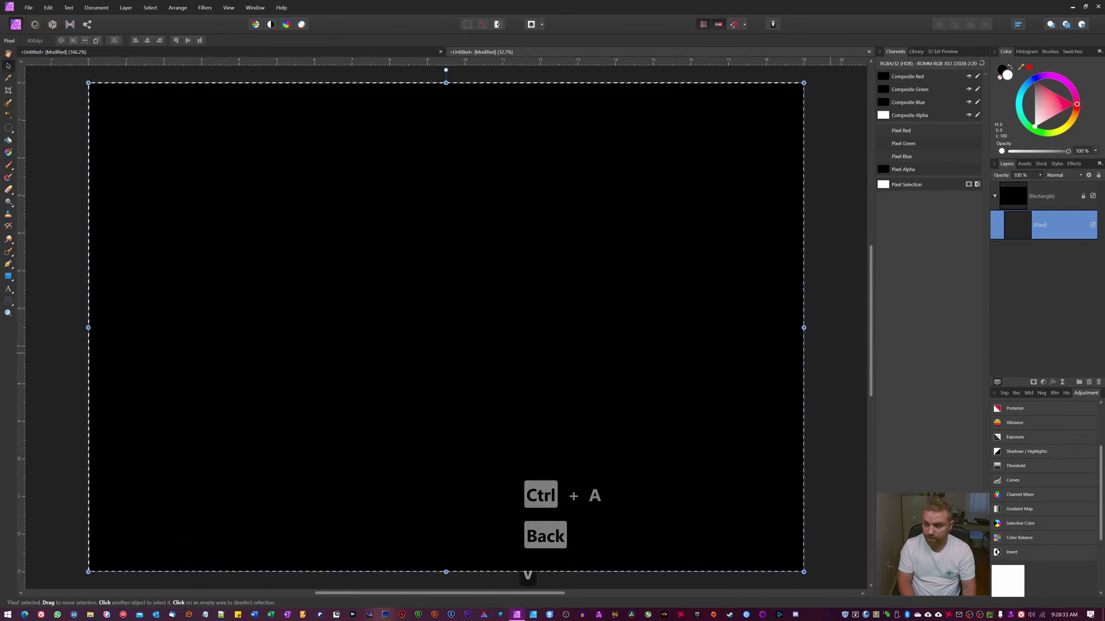
{"action": "left_click", "coordinate": [1089, 384]}
{"action": "left_click_drag", "start_coordinate": [1018, 220], "coordinate": [1022, 187]}
- Paint fog dabs on the new layer, erase them, deselect, and stamp one small dab near centre
{"action": "key", "text": "b"}
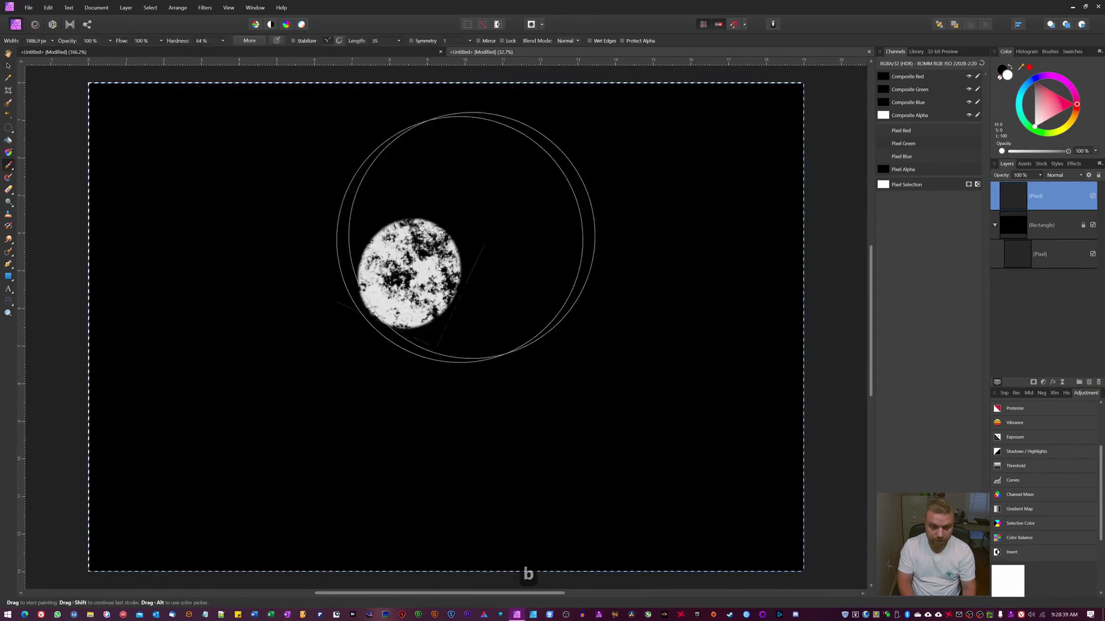
{"action": "mouse_move", "coordinate": [513, 268]}
{"action": "left_mouse_down"}
{"action": "mouse_move", "coordinate": [448, 250]}
{"action": "mouse_move", "coordinate": [314, 260]}
{"action": "mouse_move", "coordinate": [337, 361]}
{"action": "mouse_move", "coordinate": [440, 480]}
{"action": "mouse_move", "coordinate": [412, 303]}
{"action": "mouse_move", "coordinate": [224, 129]}
{"action": "mouse_move", "coordinate": [192, 84]}
{"action": "left_mouse_up"}
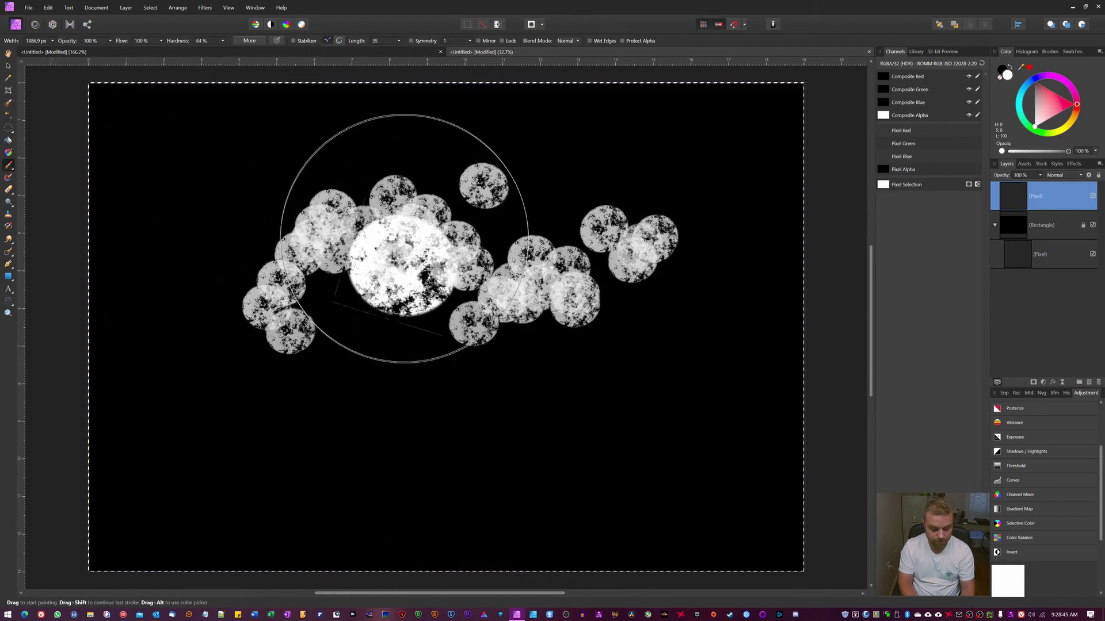
{"action": "key", "text": "BackSpace"}
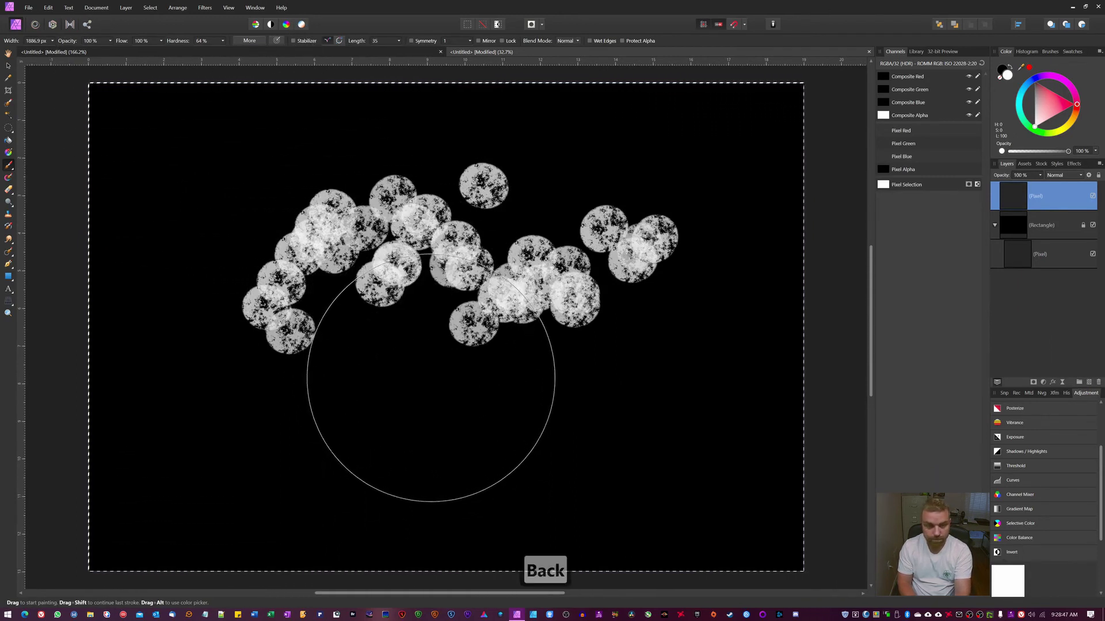
{"action": "key", "text": "ctrl+d"}
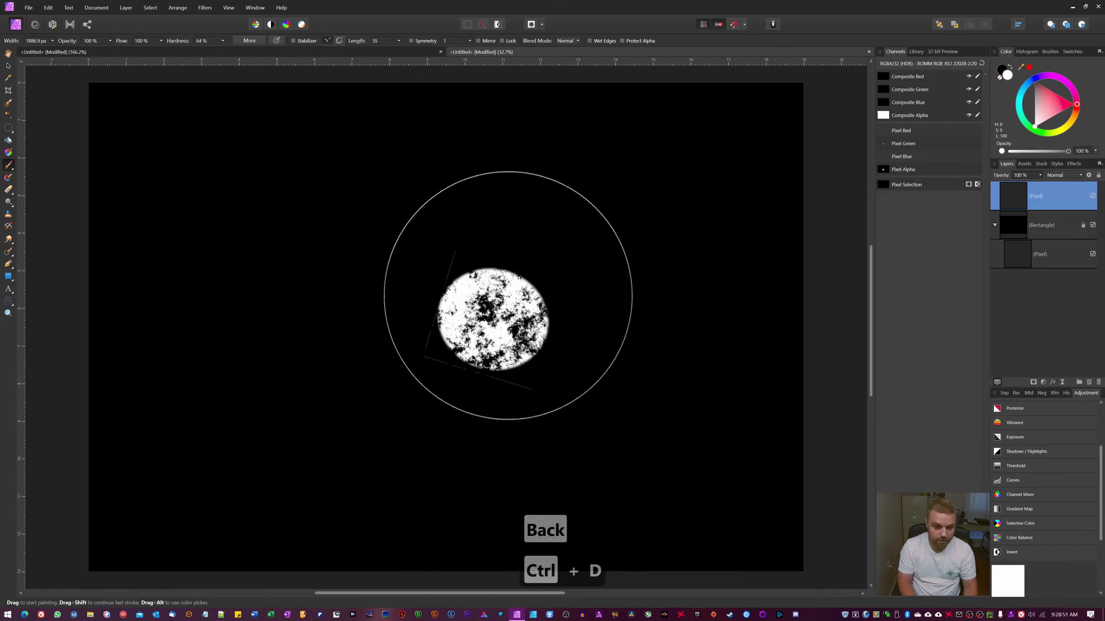
{"action": "left_click", "coordinate": [512, 287]}
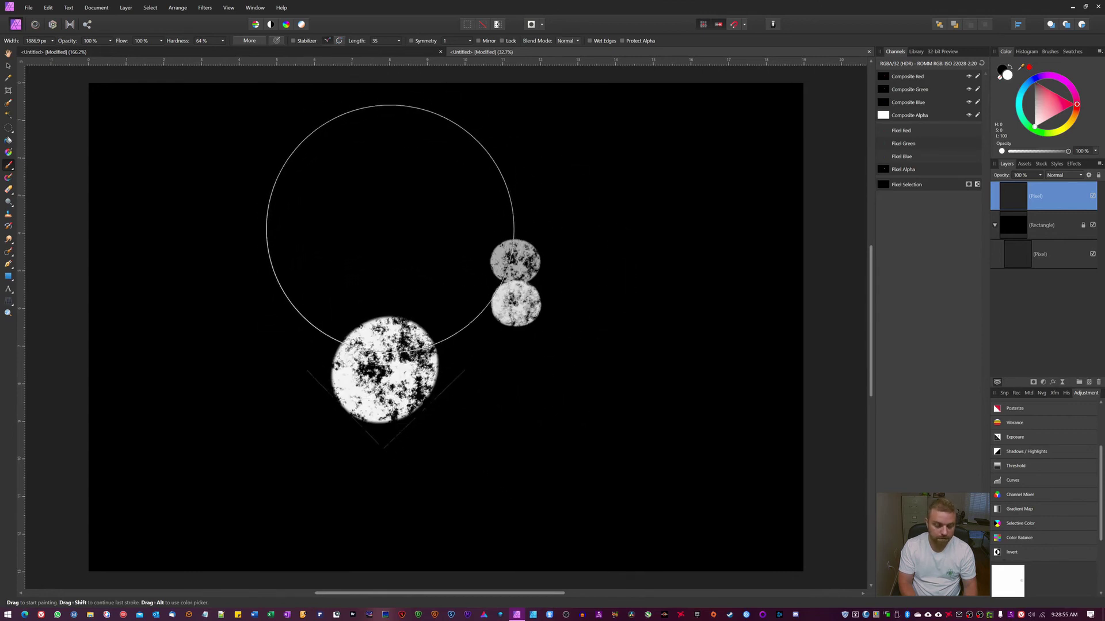
{"action": "key", "text": "v"}
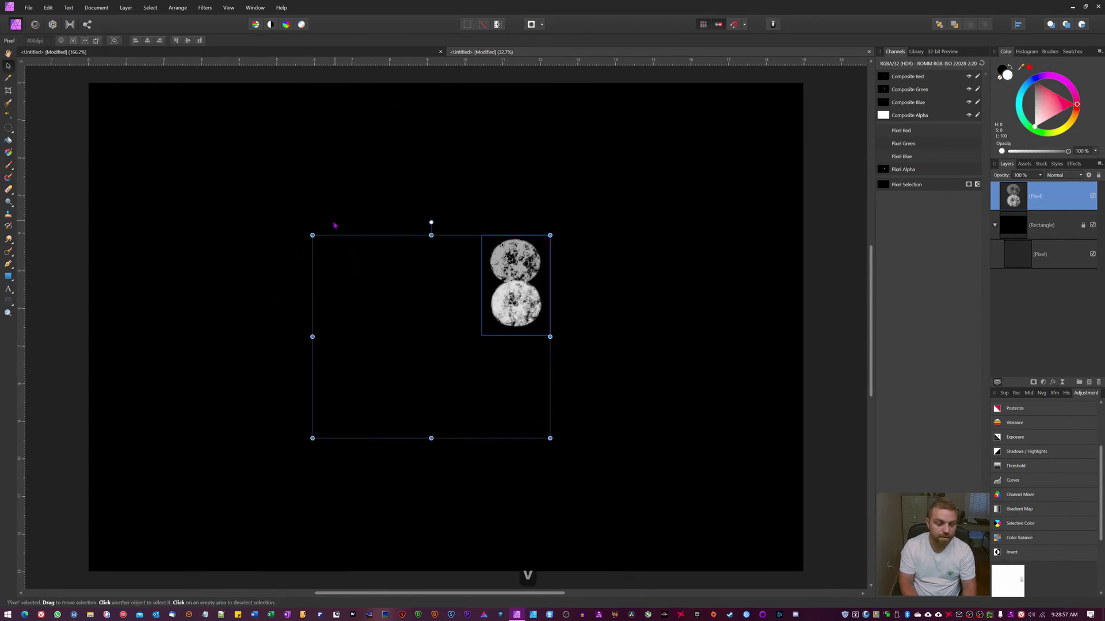
{"action": "key", "text": "b"}
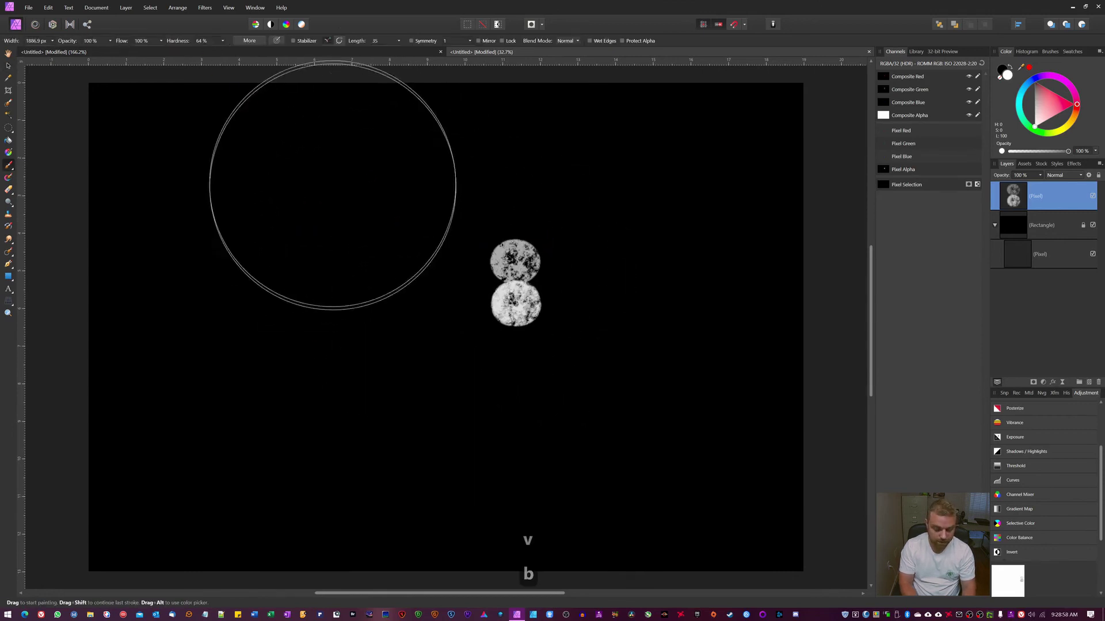
- Lower the fog brush's accumulation to 79% and spacing to 28%, then paint a zigzag test stroke
{"action": "left_click", "coordinate": [256, 42]}
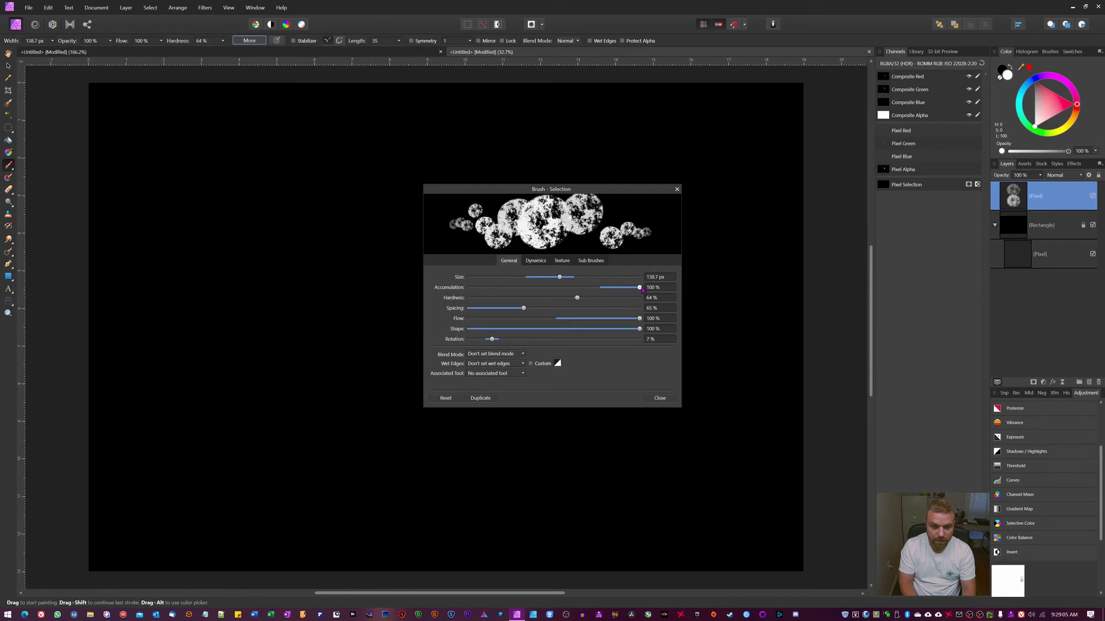
{"action": "left_click_drag", "start_coordinate": [629, 290], "coordinate": [605, 294]}
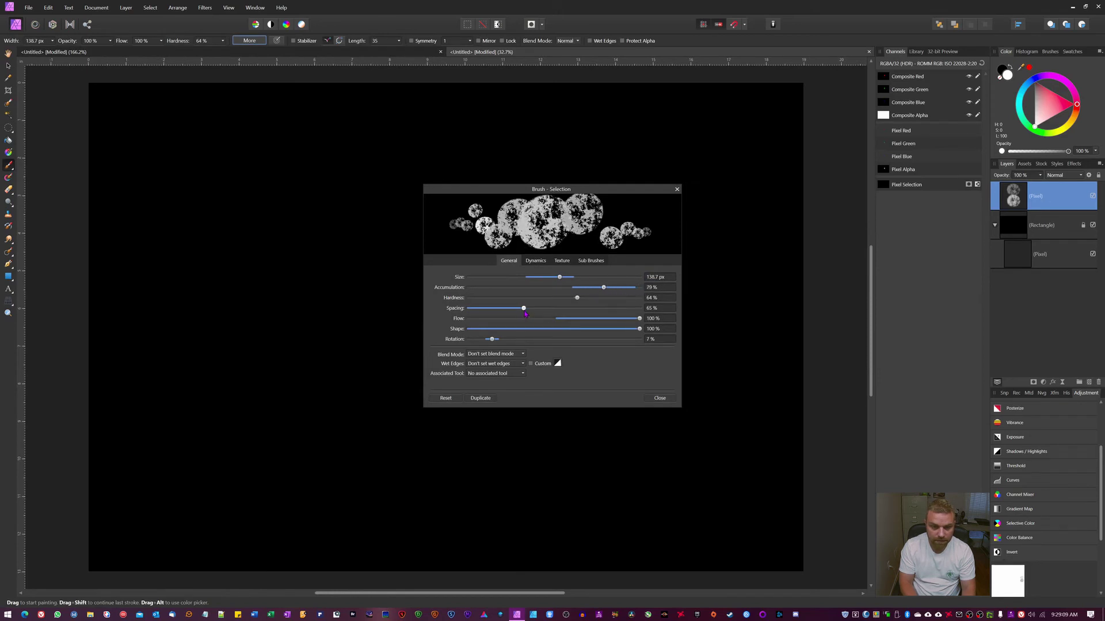
{"action": "mouse_move", "coordinate": [525, 313]}
{"action": "left_mouse_down"}
{"action": "mouse_move", "coordinate": [534, 309]}
{"action": "mouse_move", "coordinate": [493, 313]}
{"action": "left_mouse_up"}
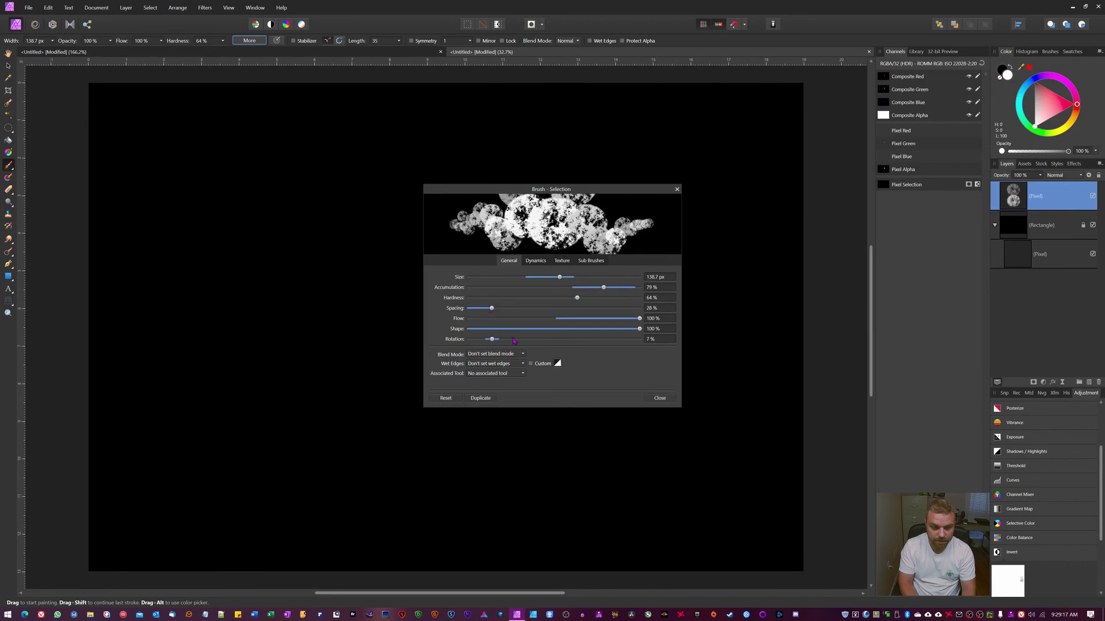
{"action": "left_click", "coordinate": [659, 399]}
{"action": "mouse_move", "coordinate": [219, 207]}
{"action": "left_mouse_down"}
{"action": "mouse_move", "coordinate": [240, 250]}
{"action": "mouse_move", "coordinate": [279, 241]}
{"action": "mouse_move", "coordinate": [332, 260]}
{"action": "left_mouse_up"}
- Paint wide fog bands across the lower canvas with the brush enlarged to about 1128 px
{"action": "left_click", "coordinate": [247, 345]}
{"action": "key", "text": "bracketright"}
{"action": "key", "text": "bracketright"}
{"action": "key", "text": "bracketright"}
{"action": "key", "text": "bracketright"}
{"action": "key", "text": "bracketright"}
{"action": "key", "text": "bracketright"}
{"action": "key", "text": "bracketright"}
{"action": "key", "text": "bracketright"}
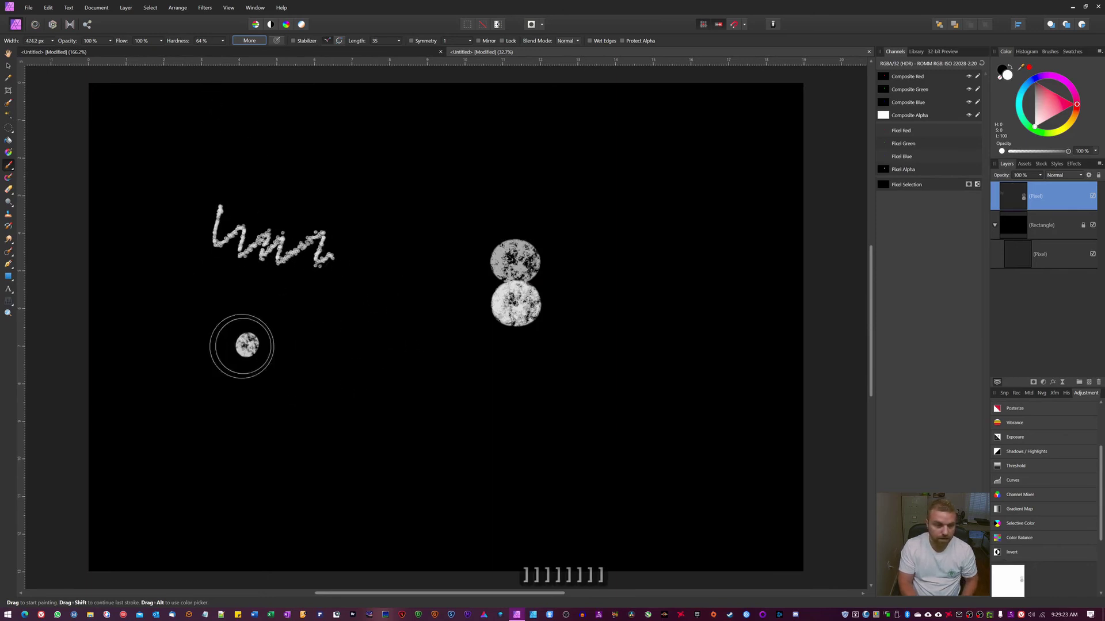
{"action": "key", "text": "bracketright"}
{"action": "key", "text": "bracketright"}
{"action": "key", "text": "bracketright"}
{"action": "key", "text": "bracketright"}
{"action": "key", "text": "bracketright"}
{"action": "key", "text": "bracketright"}
{"action": "key", "text": "bracketright"}
{"action": "mouse_move", "coordinate": [144, 370]}
{"action": "left_mouse_down"}
{"action": "mouse_move", "coordinate": [512, 375]}
{"action": "mouse_move", "coordinate": [111, 395]}
{"action": "mouse_move", "coordinate": [740, 420]}
{"action": "mouse_move", "coordinate": [69, 431]}
{"action": "mouse_move", "coordinate": [622, 342]}
{"action": "mouse_move", "coordinate": [115, 299]}
{"action": "mouse_move", "coordinate": [834, 369]}
{"action": "mouse_move", "coordinate": [357, 357]}
{"action": "mouse_move", "coordinate": [399, 367]}
{"action": "mouse_move", "coordinate": [518, 345]}
{"action": "mouse_move", "coordinate": [98, 469]}
{"action": "left_mouse_up"}
{"action": "left_click", "coordinate": [645, 524]}
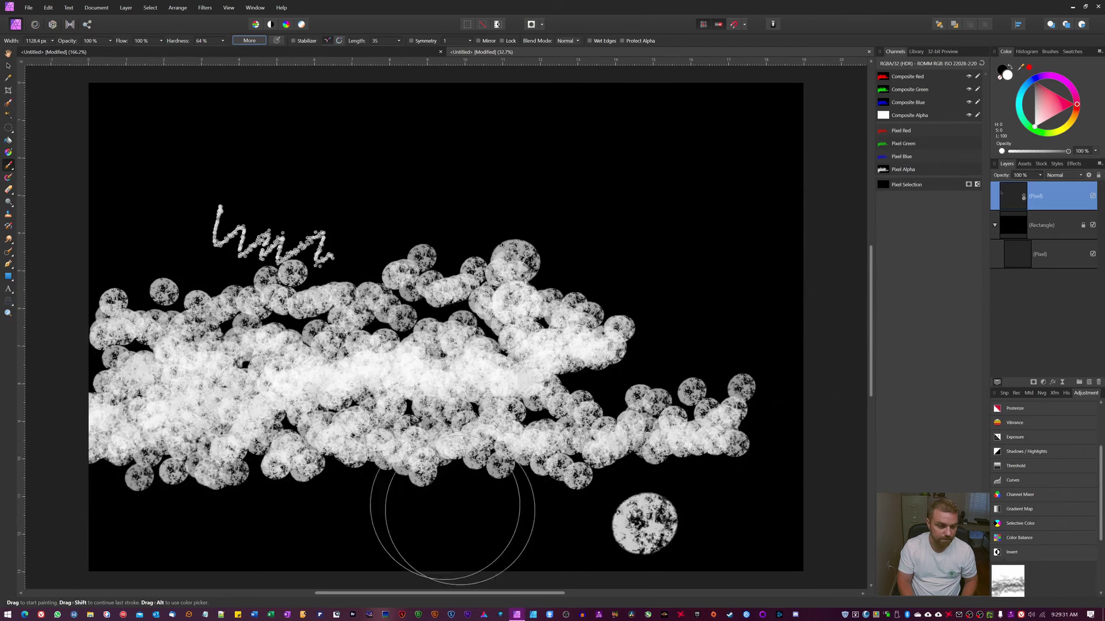
{"action": "key", "text": "ctrl+z"}
{"action": "left_click", "coordinate": [313, 496]}
{"action": "mouse_move", "coordinate": [271, 463]}
{"action": "left_mouse_down"}
{"action": "mouse_move", "coordinate": [468, 462]}
{"action": "mouse_move", "coordinate": [786, 415]}
{"action": "mouse_move", "coordinate": [735, 393]}
{"action": "mouse_move", "coordinate": [516, 376]}
{"action": "mouse_move", "coordinate": [313, 293]}
{"action": "mouse_move", "coordinate": [188, 326]}
{"action": "left_mouse_up"}
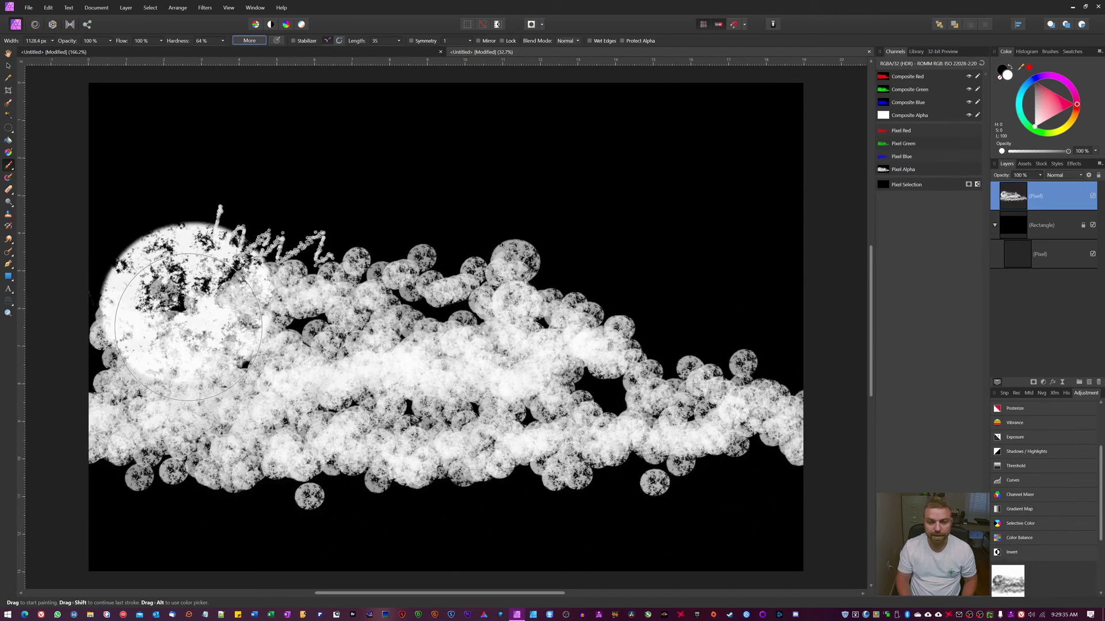
{"action": "key", "text": "ctrl+z"}
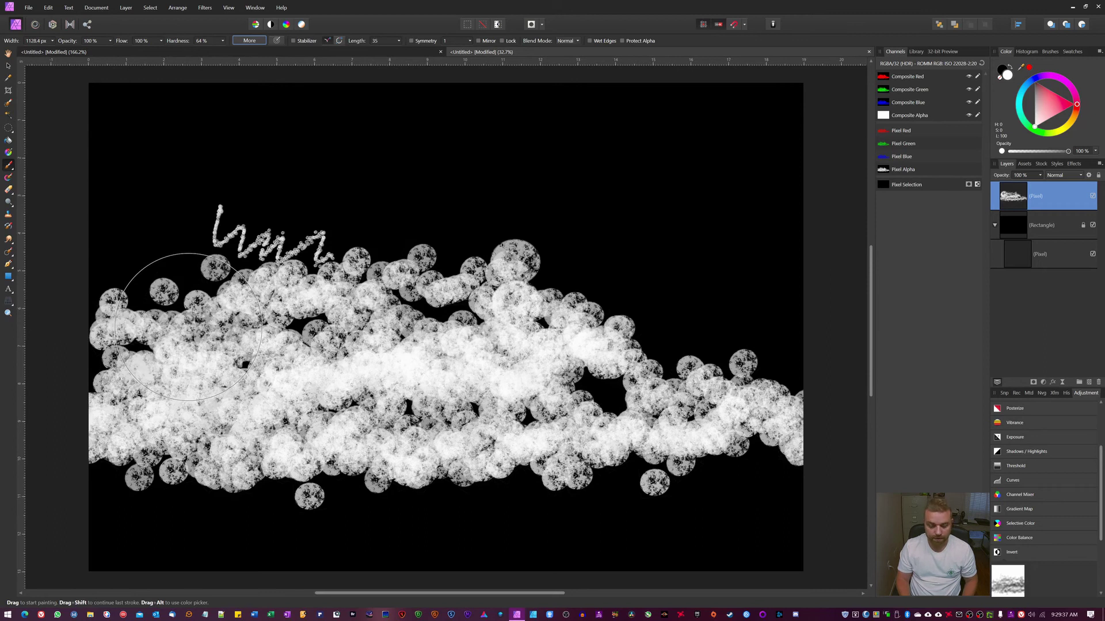
{"action": "key", "text": "ctrl+shift+z"}
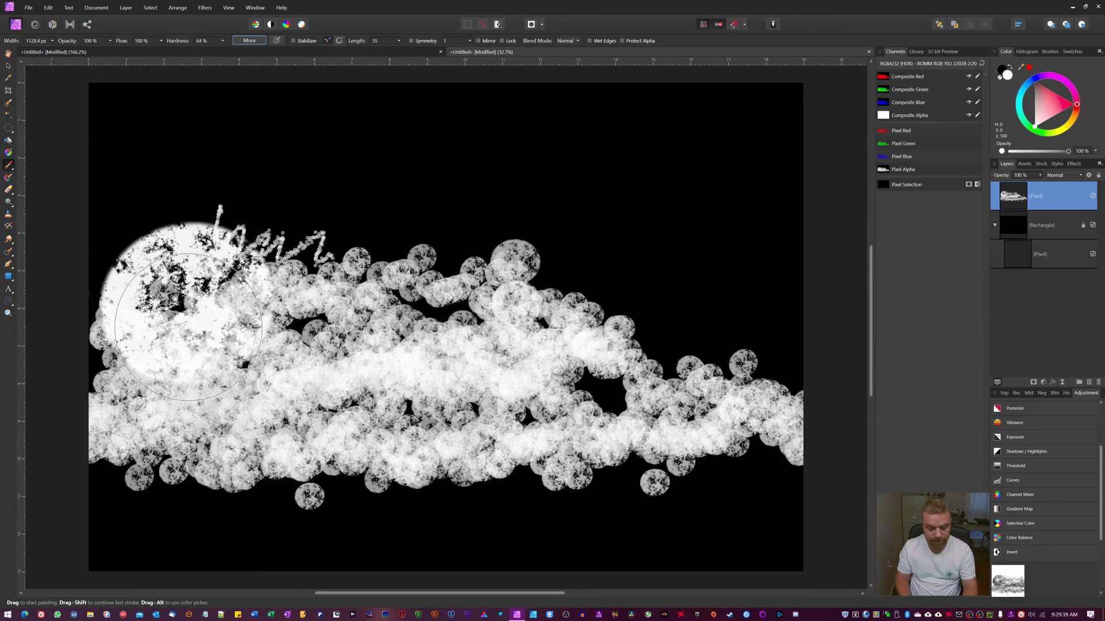
- Erase all fog from the top pixel layer and deselect, leaving the canvas black
{"action": "key", "text": "ctrl+a"}
{"action": "key", "text": "BackSpace"}
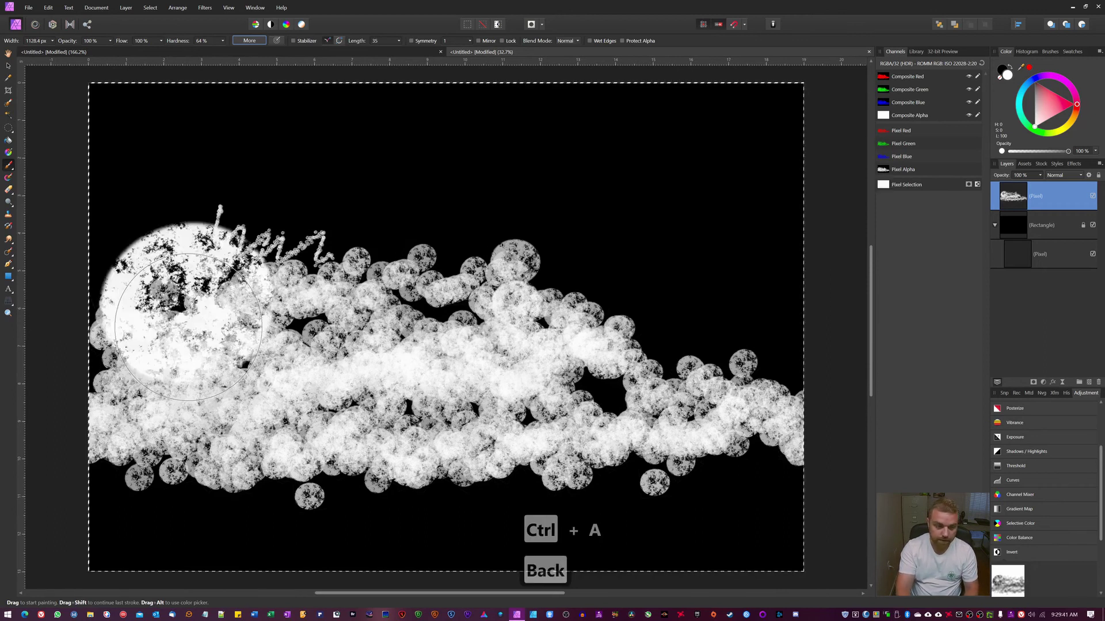
{"action": "left_click", "coordinate": [192, 325]}
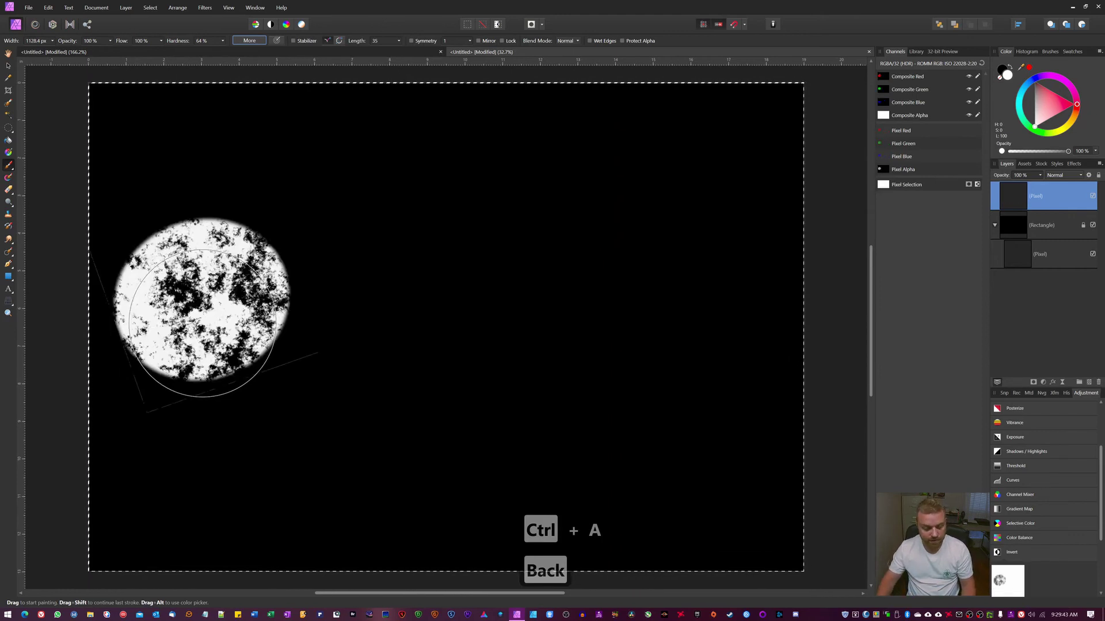
{"action": "key", "text": "ctrl+d"}
{"action": "key", "text": "v"}
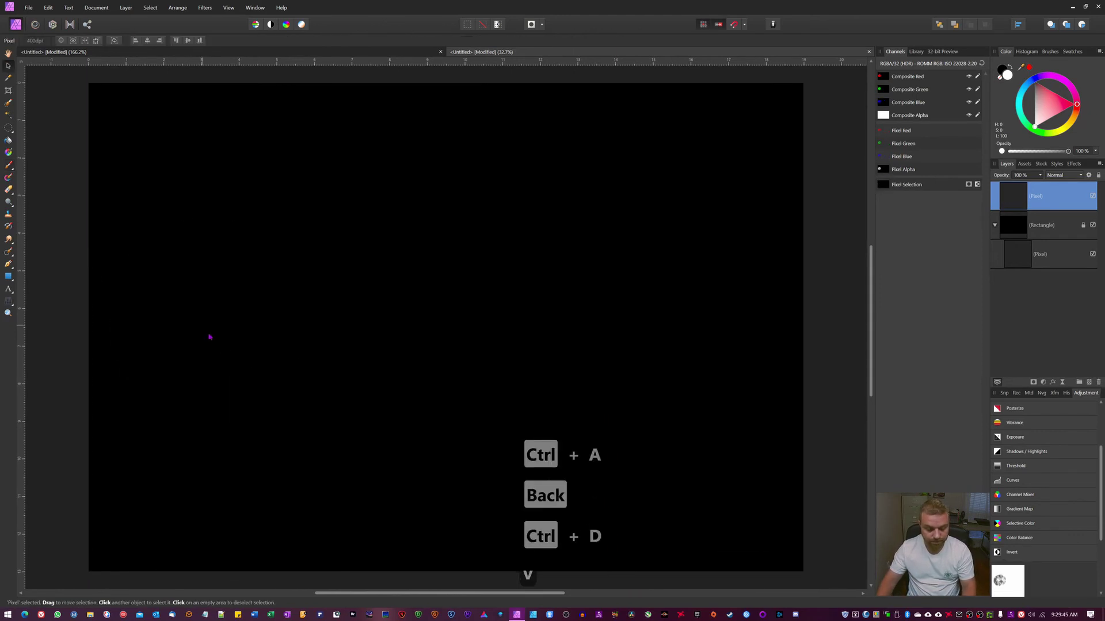
- Search the Unsplash stock photos for 'milkyway'
{"action": "left_click", "coordinate": [1039, 163]}
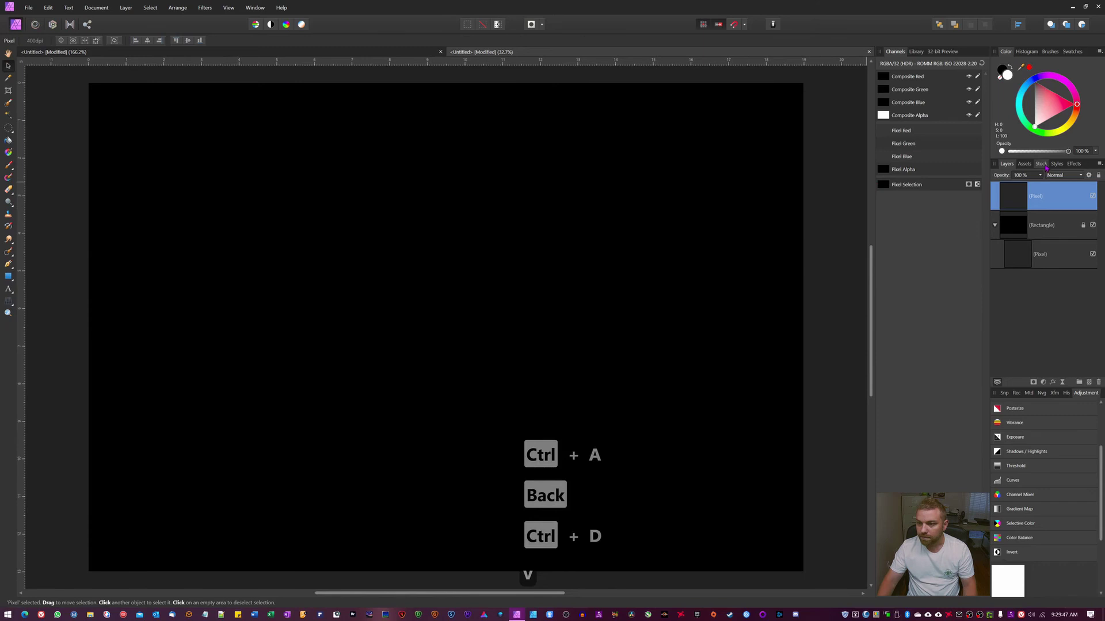
{"action": "type", "text": "mi"}
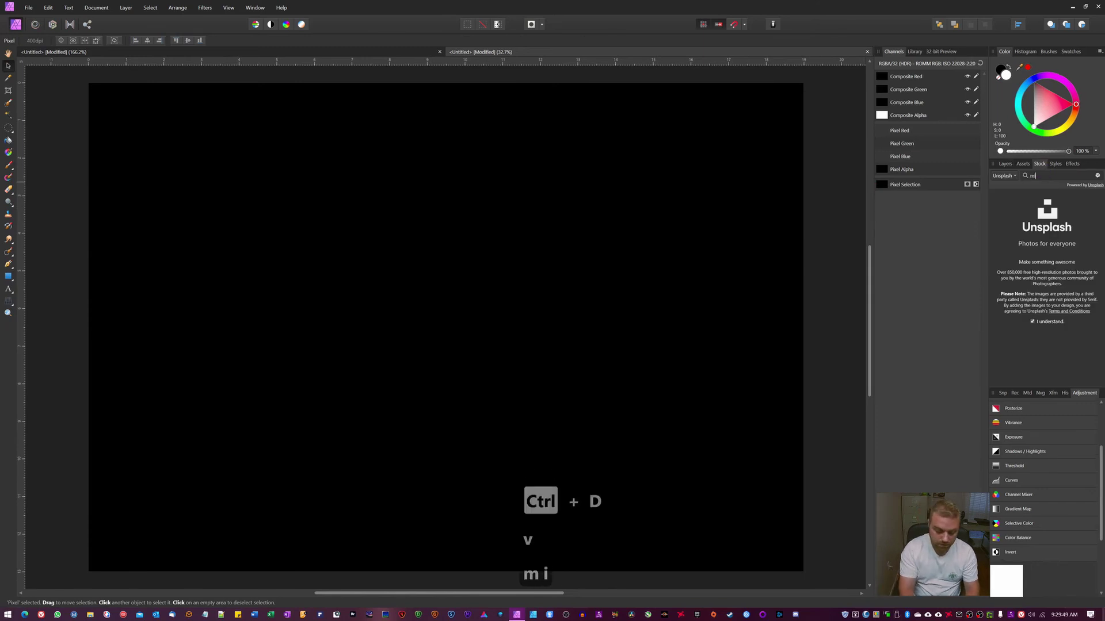
{"action": "type", "text": "l"}
{"action": "key", "text": "BackSpace"}
{"action": "type", "text": "k"}
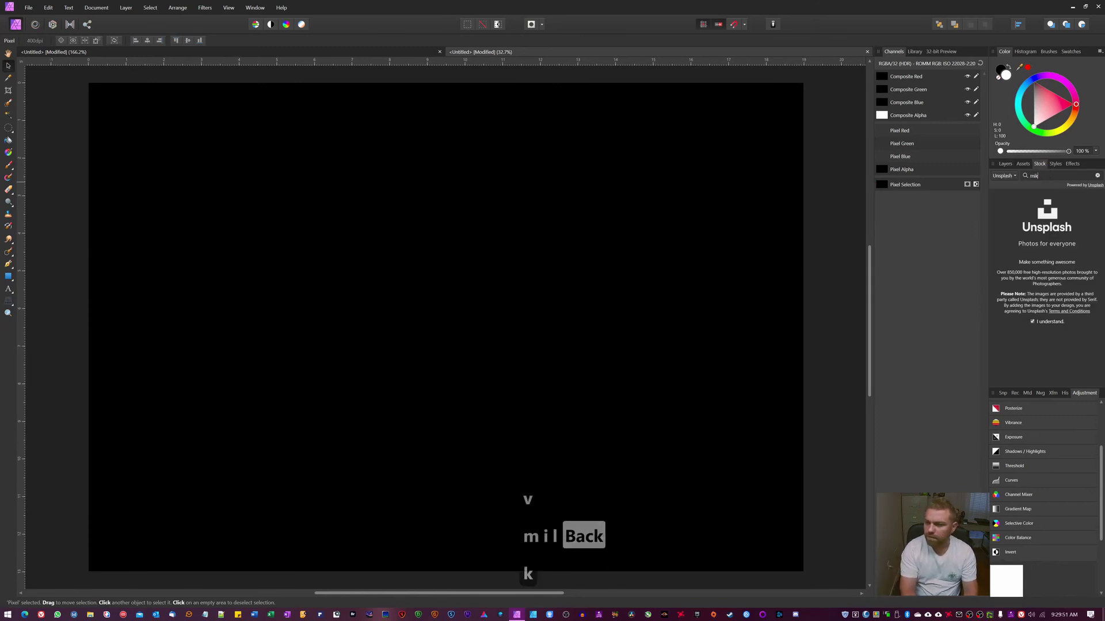
{"action": "type", "text": "yway"}
{"action": "key", "text": "Return"}
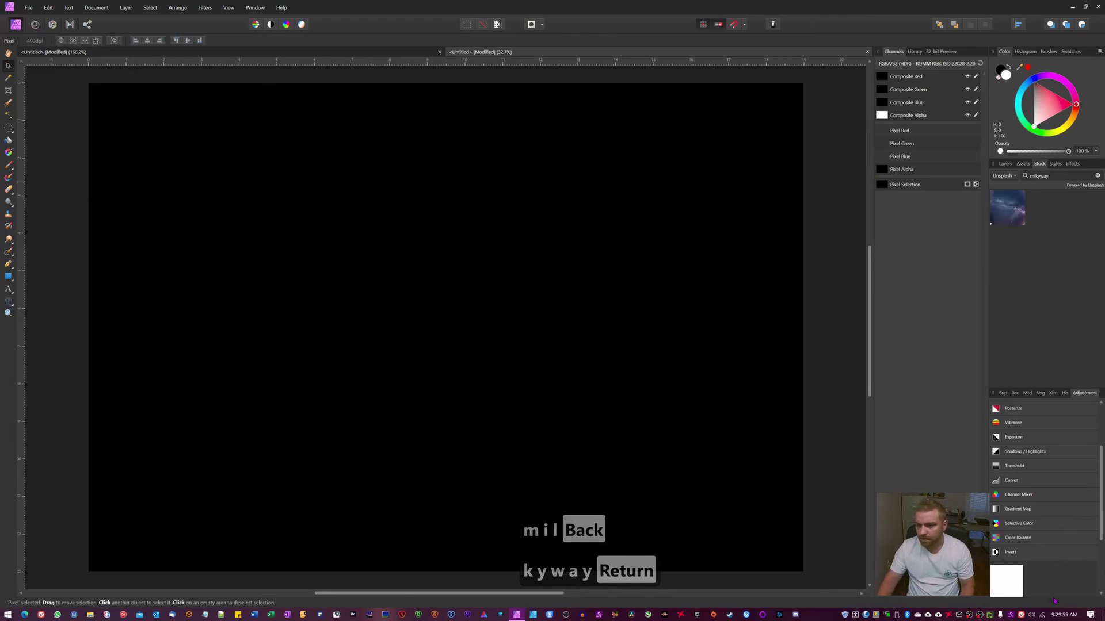
- Place the Milky Way photo to fill the document, lock it, and add an empty pixel layer above
{"action": "left_click_drag", "start_coordinate": [1017, 197], "coordinate": [441, 282]}
{"action": "left_click_drag", "start_coordinate": [505, 328], "coordinate": [398, 287]}
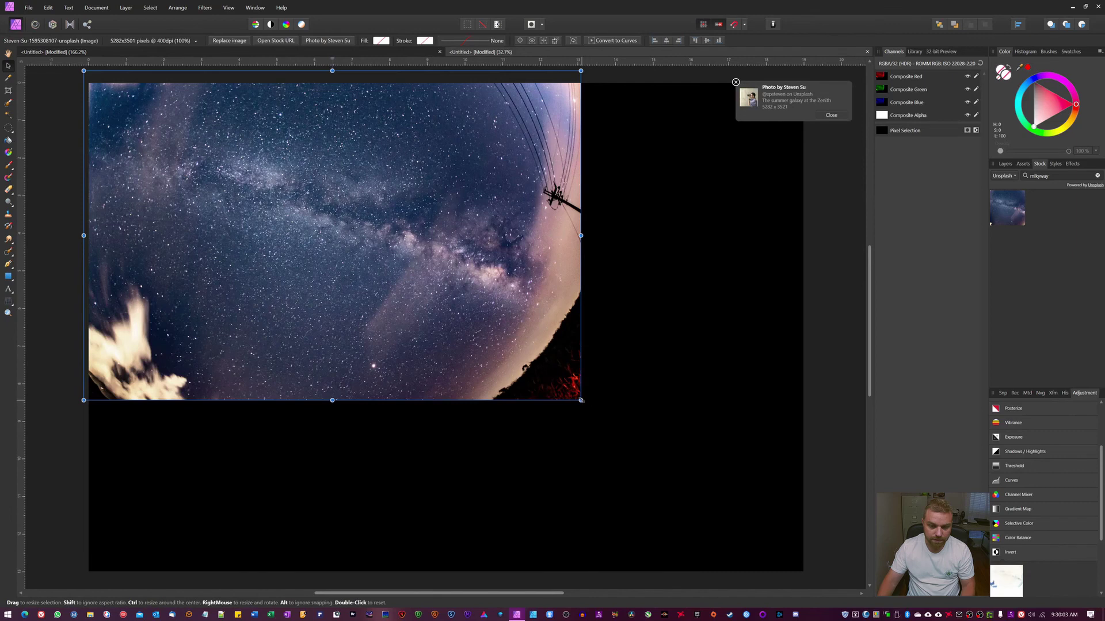
{"action": "left_click_drag", "start_coordinate": [580, 400], "coordinate": [852, 576]}
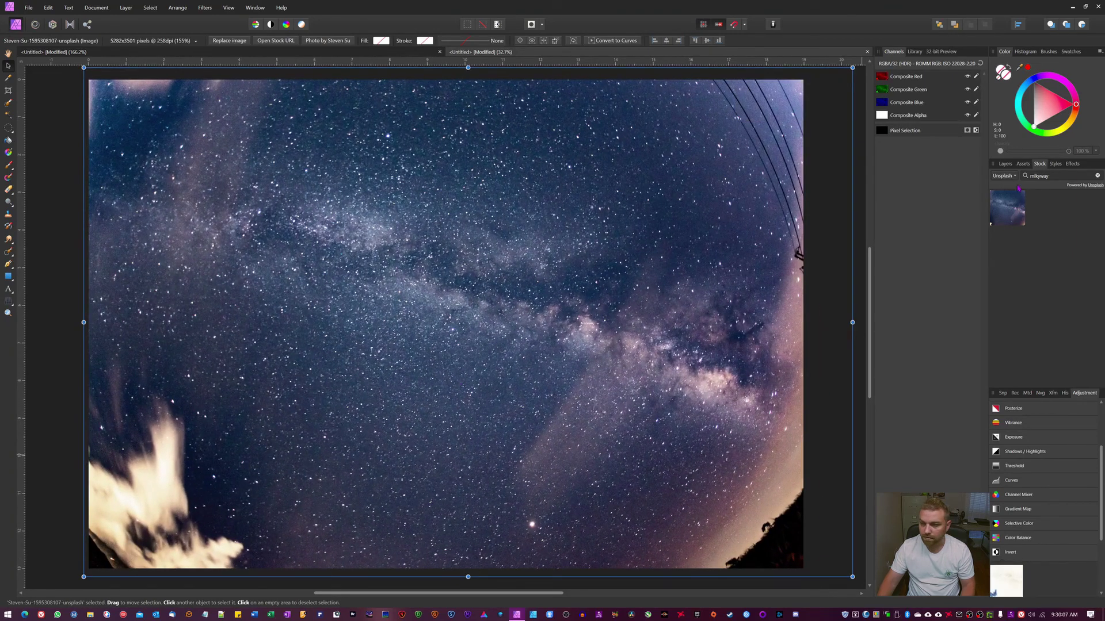
{"action": "left_click", "coordinate": [1006, 163]}
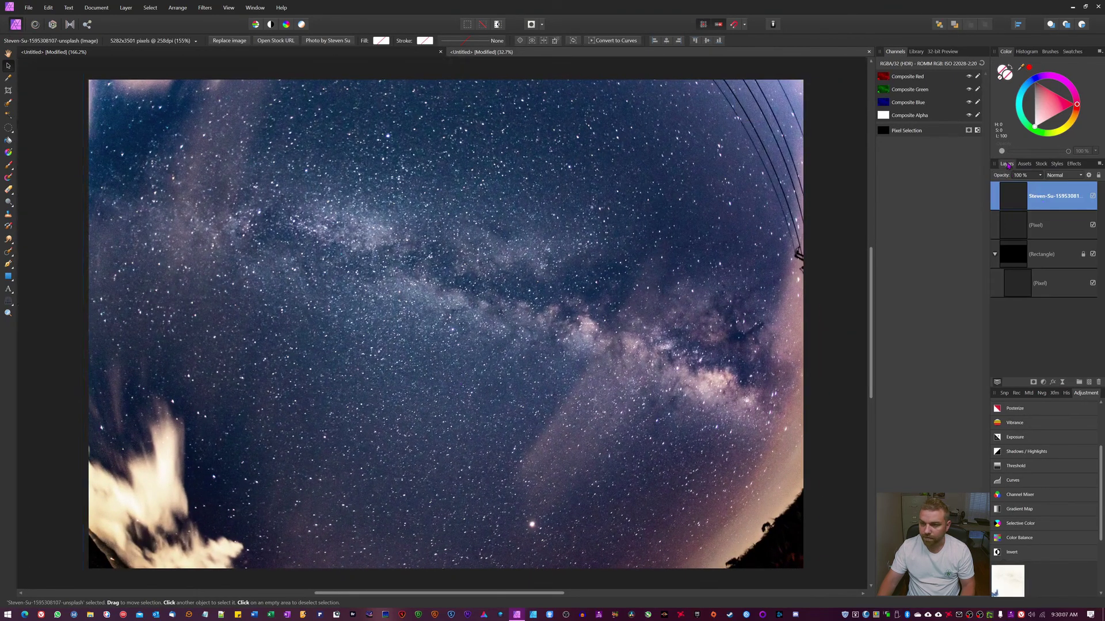
{"action": "left_click", "coordinate": [1098, 175]}
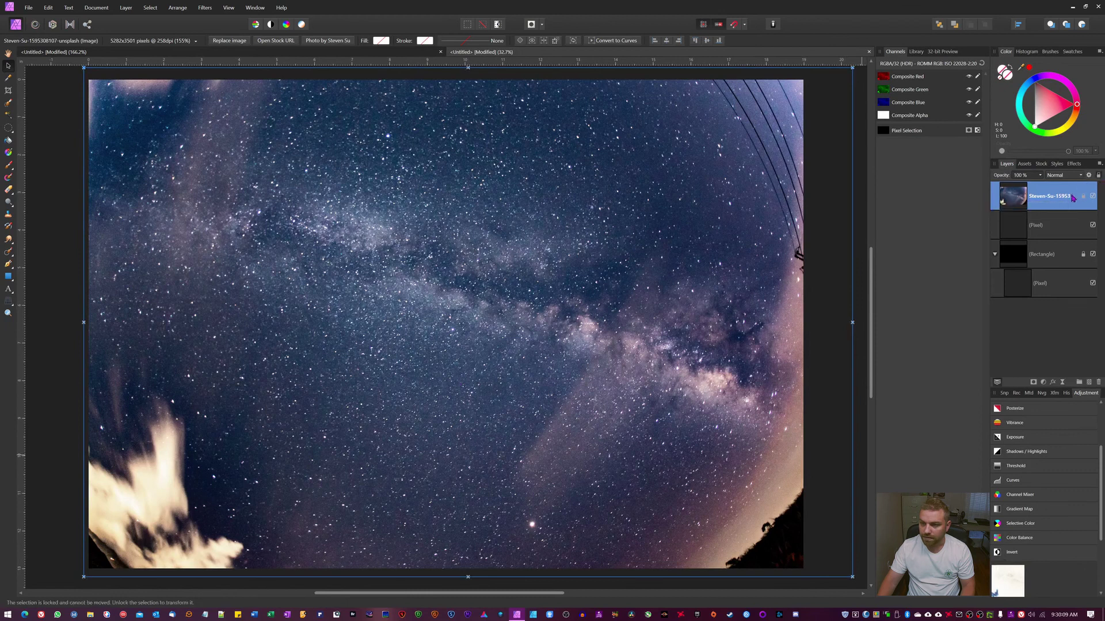
{"action": "left_click", "coordinate": [1089, 384]}
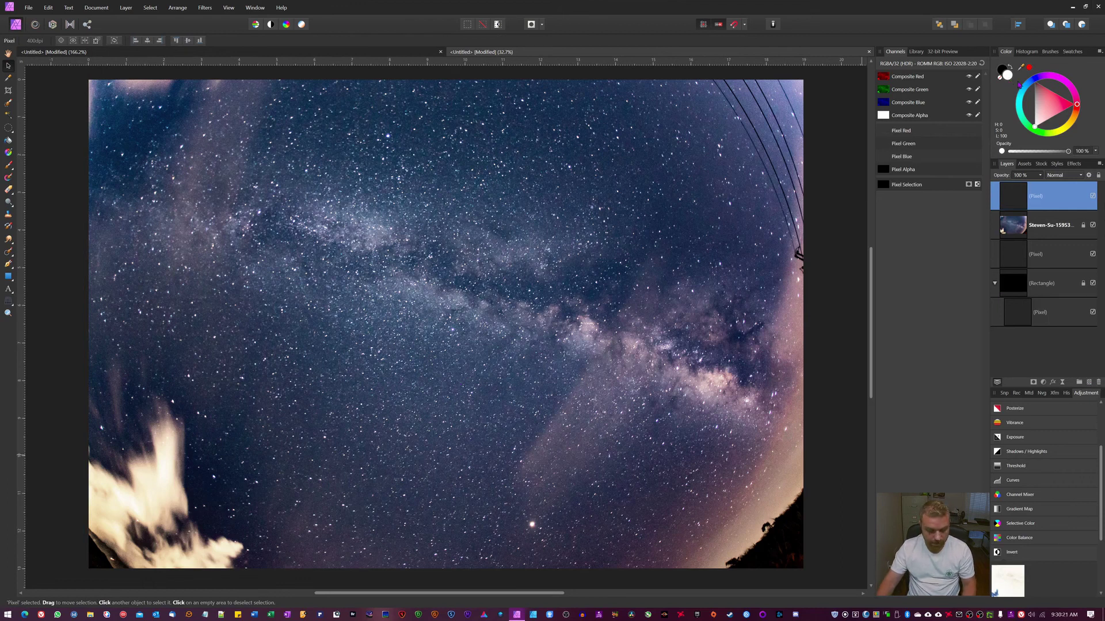
- Shrink the brush to about 589 px and paint test strokes along the Milky Way band
{"action": "key", "text": "x"}
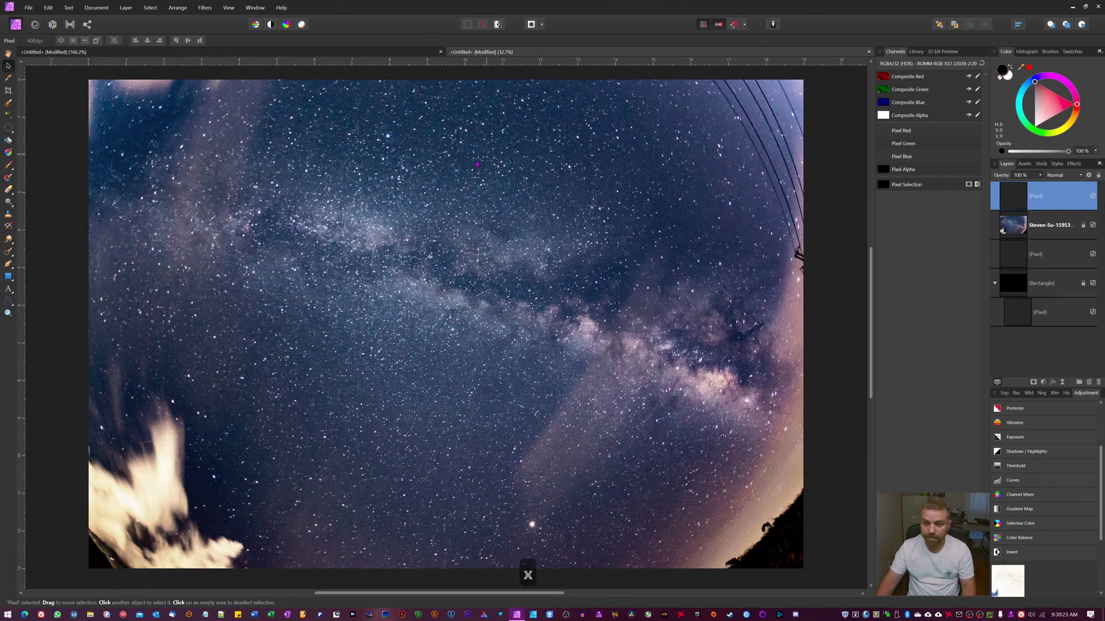
{"action": "key", "text": "b"}
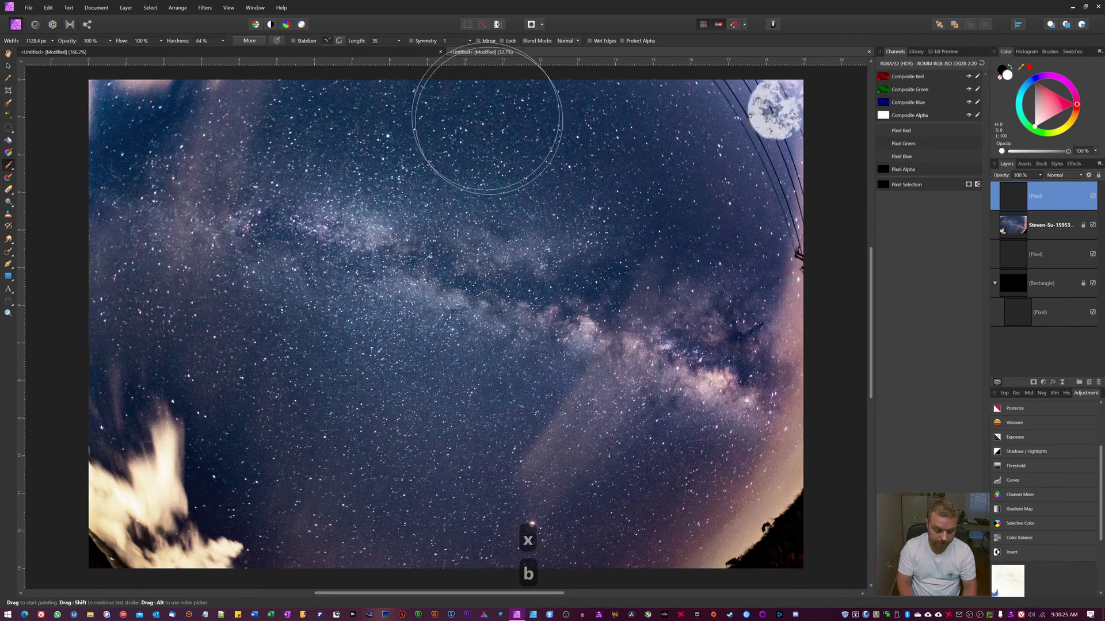
{"action": "key", "text": "bracketleft"}
{"action": "key", "text": "bracketleft"}
{"action": "key", "text": "bracketleft"}
{"action": "key", "text": "bracketleft"}
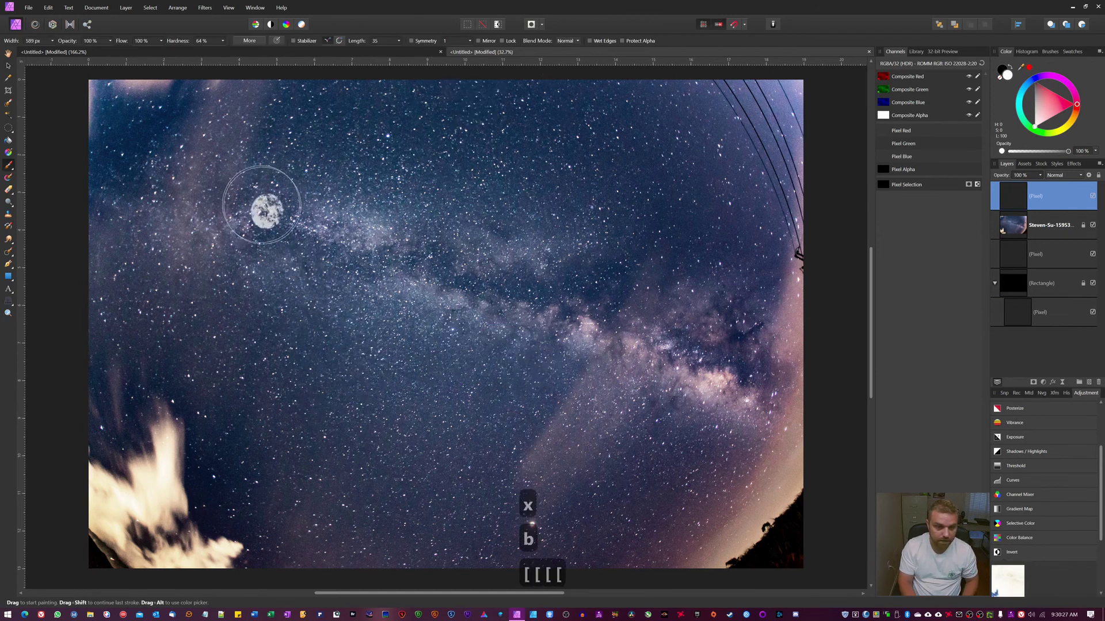
{"action": "mouse_move", "coordinate": [178, 201]}
{"action": "left_mouse_down"}
{"action": "mouse_move", "coordinate": [814, 374]}
{"action": "mouse_move", "coordinate": [803, 403]}
{"action": "left_mouse_up"}
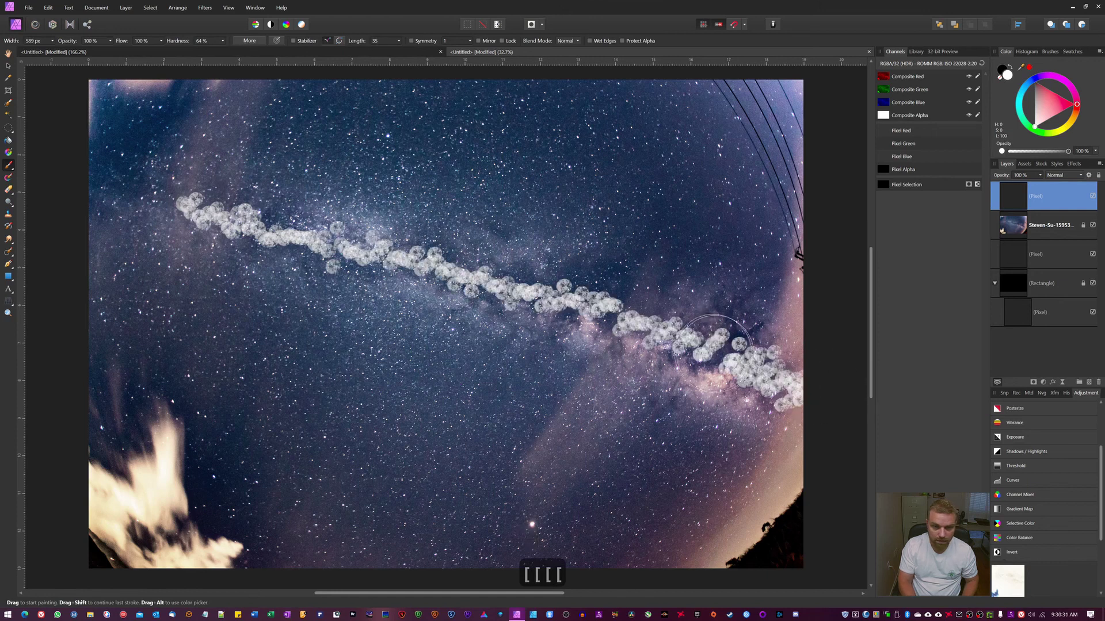
{"action": "left_click_drag", "start_coordinate": [279, 222], "coordinate": [72, 183]}
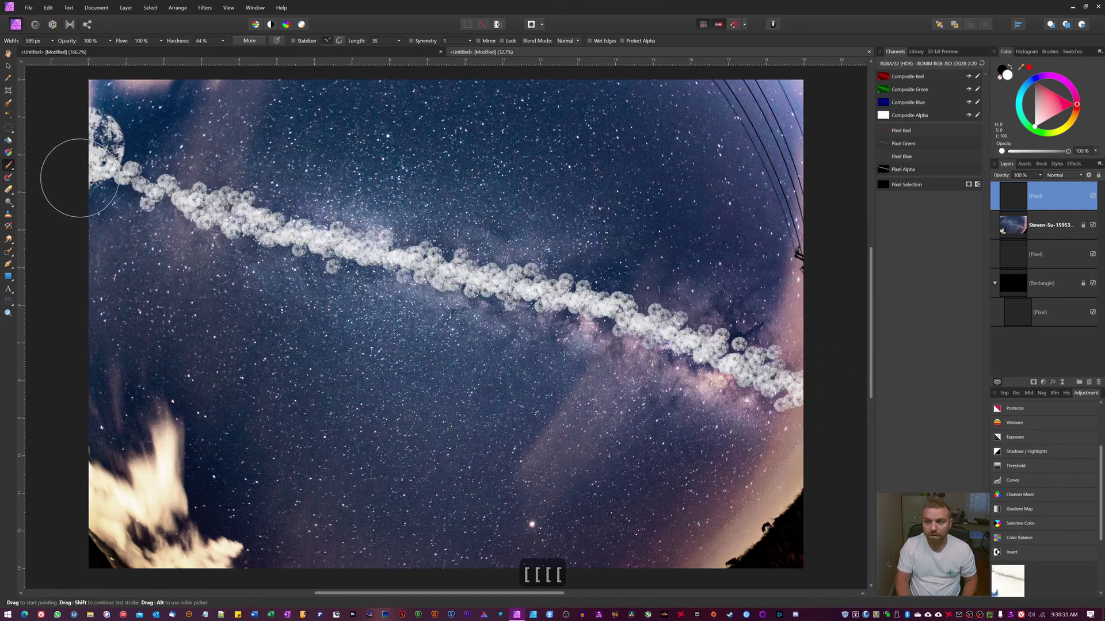
{"action": "key", "text": "x"}
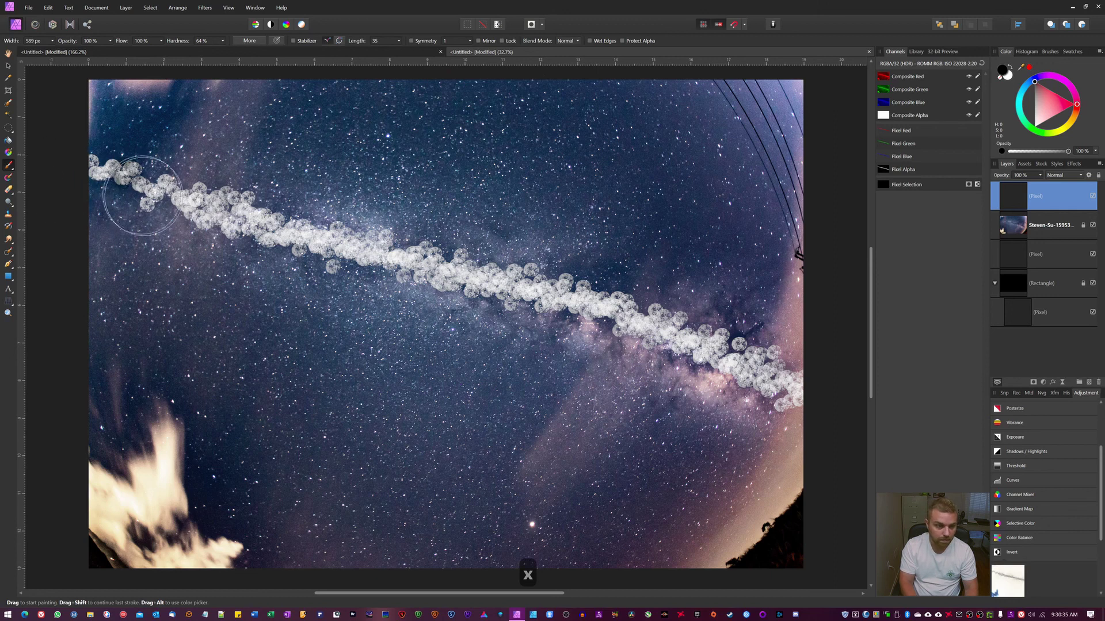
{"action": "mouse_move", "coordinate": [148, 194]}
{"action": "left_mouse_down"}
{"action": "mouse_move", "coordinate": [419, 251]}
{"action": "mouse_move", "coordinate": [733, 356]}
{"action": "left_mouse_up"}
- Clear the test strokes and paint dark black dust along the Milky Way band
{"action": "key", "text": "ctrl+a"}
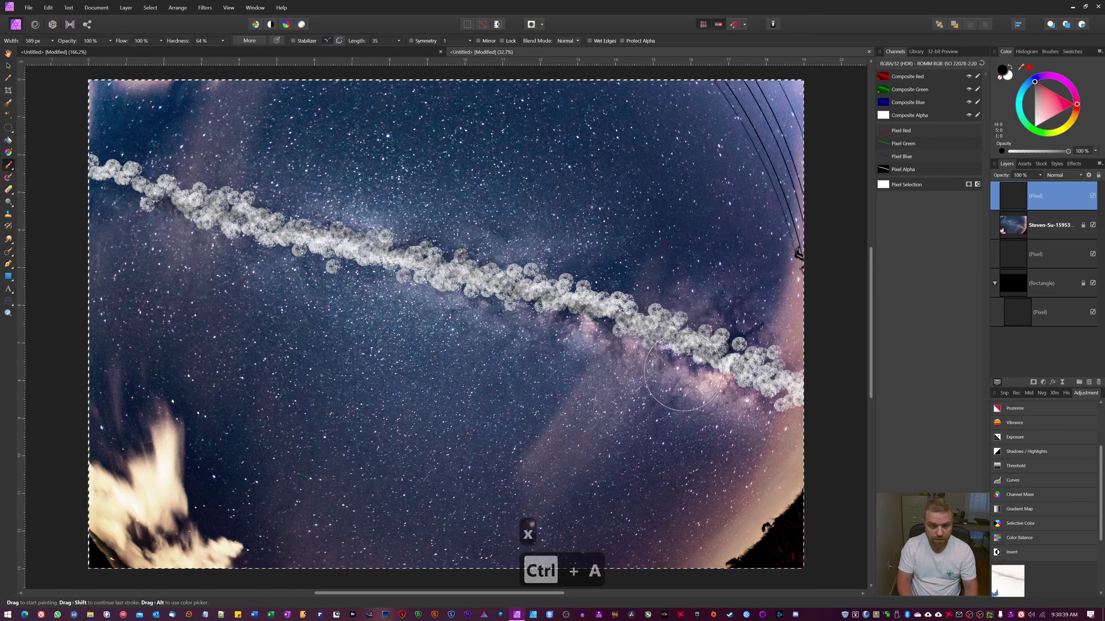
{"action": "key", "text": "BackSpace"}
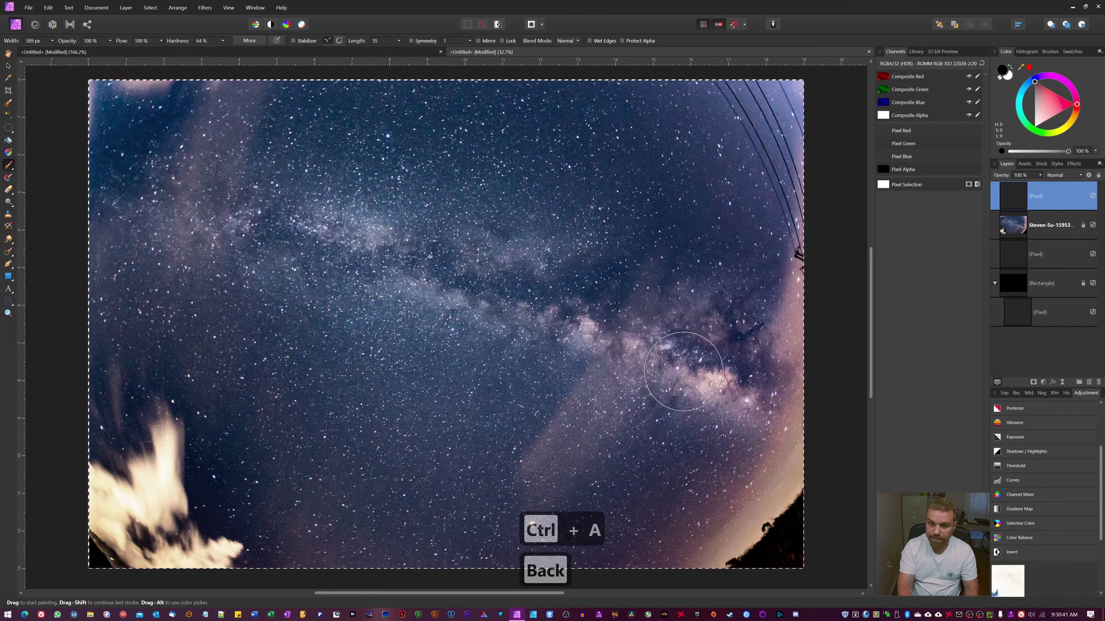
{"action": "key", "text": "ctrl+d"}
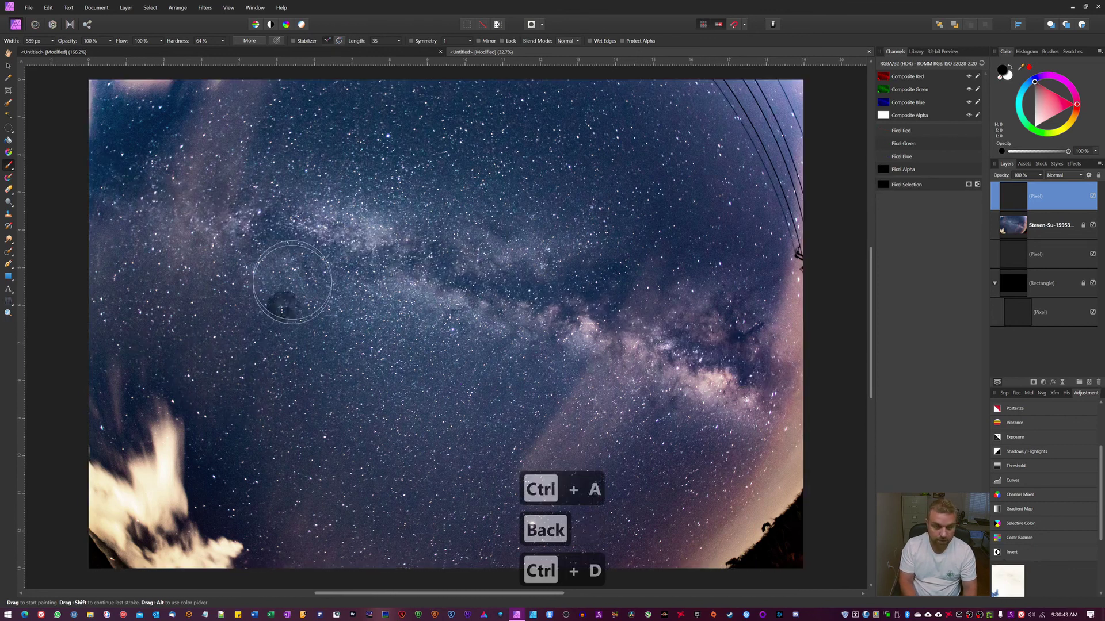
{"action": "mouse_move", "coordinate": [232, 236]}
{"action": "left_mouse_down"}
{"action": "mouse_move", "coordinate": [132, 197]}
{"action": "mouse_move", "coordinate": [393, 270]}
{"action": "mouse_move", "coordinate": [783, 354]}
{"action": "mouse_move", "coordinate": [788, 371]}
{"action": "mouse_move", "coordinate": [710, 364]}
{"action": "mouse_move", "coordinate": [69, 196]}
{"action": "mouse_move", "coordinate": [542, 342]}
{"action": "mouse_move", "coordinate": [896, 410]}
{"action": "left_mouse_up"}
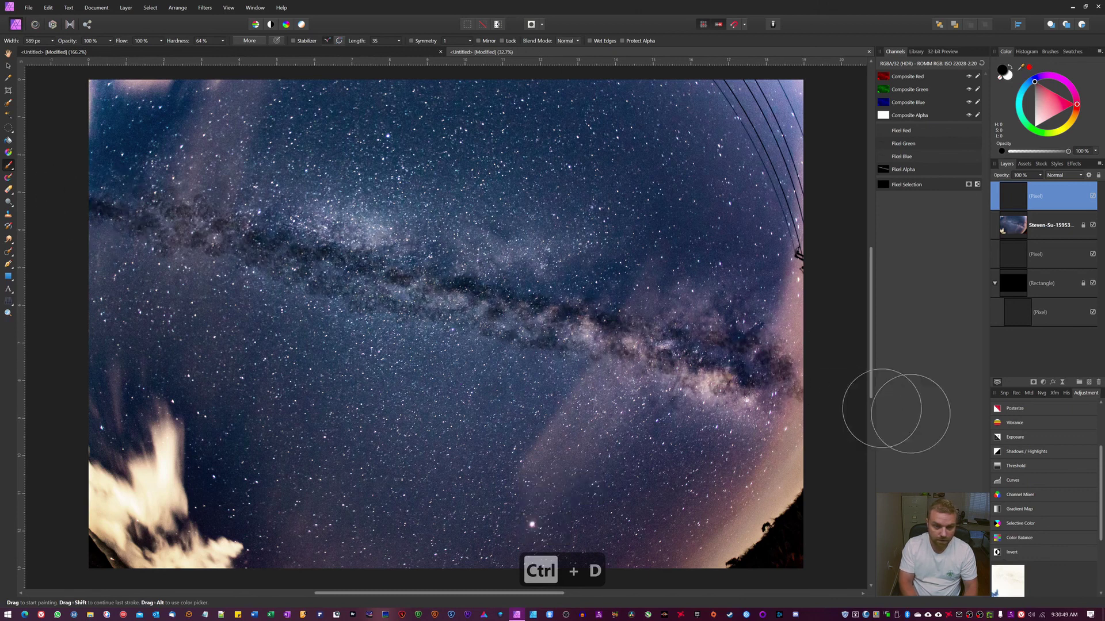
{"action": "left_click_drag", "start_coordinate": [633, 341], "coordinate": [74, 216]}
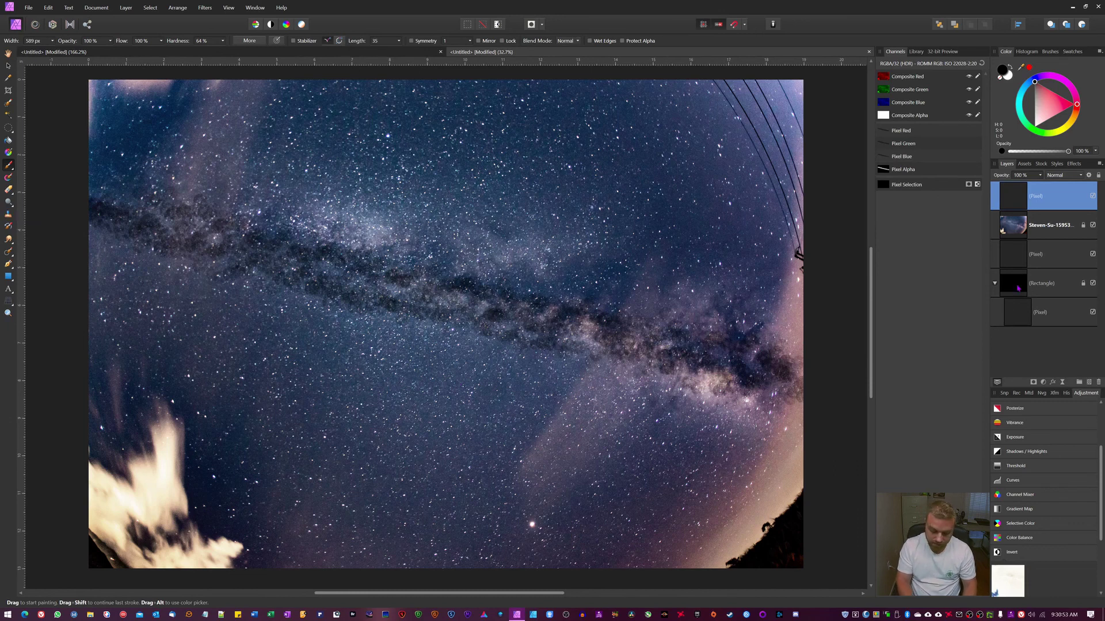
- Set the painted dust layer's blend mode to Soft Light
{"action": "left_click", "coordinate": [1069, 176]}
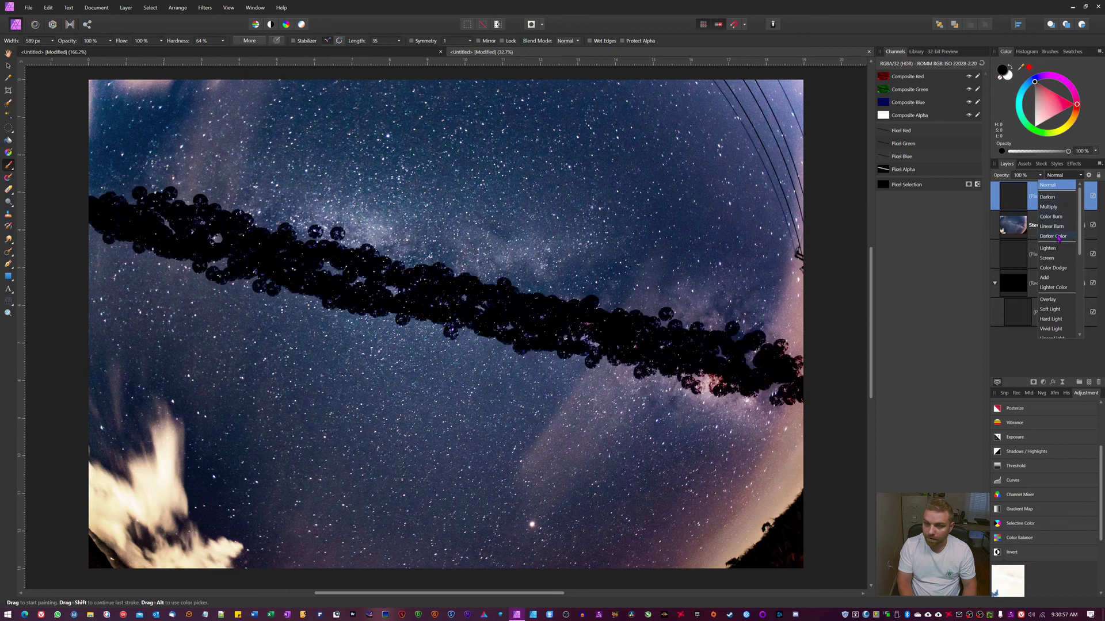
{"action": "scroll", "coordinate": [1062, 231], "scroll_direction": "down", "scroll_amount": 2}
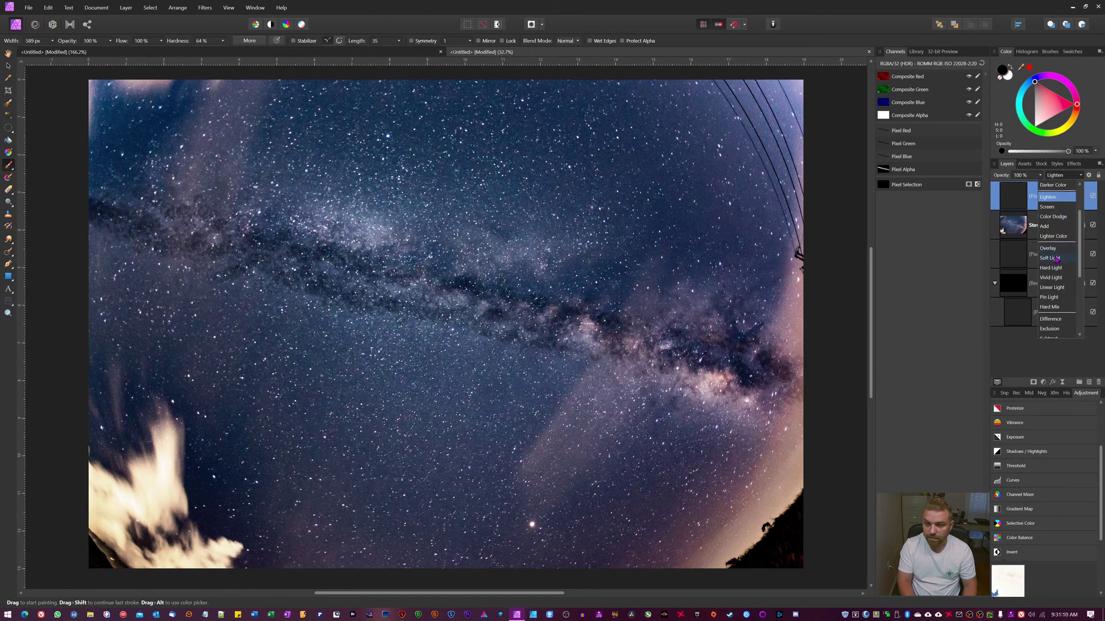
{"action": "left_click", "coordinate": [1056, 259]}
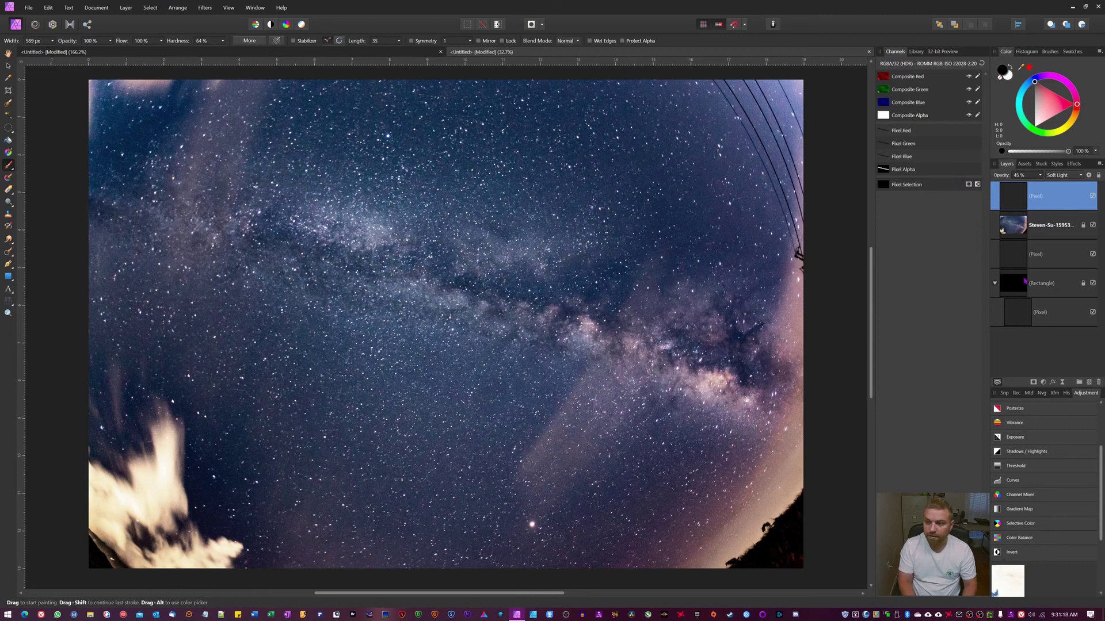
{"action": "left_click", "coordinate": [1093, 198]}
{"action": "left_click", "coordinate": [1093, 198]}
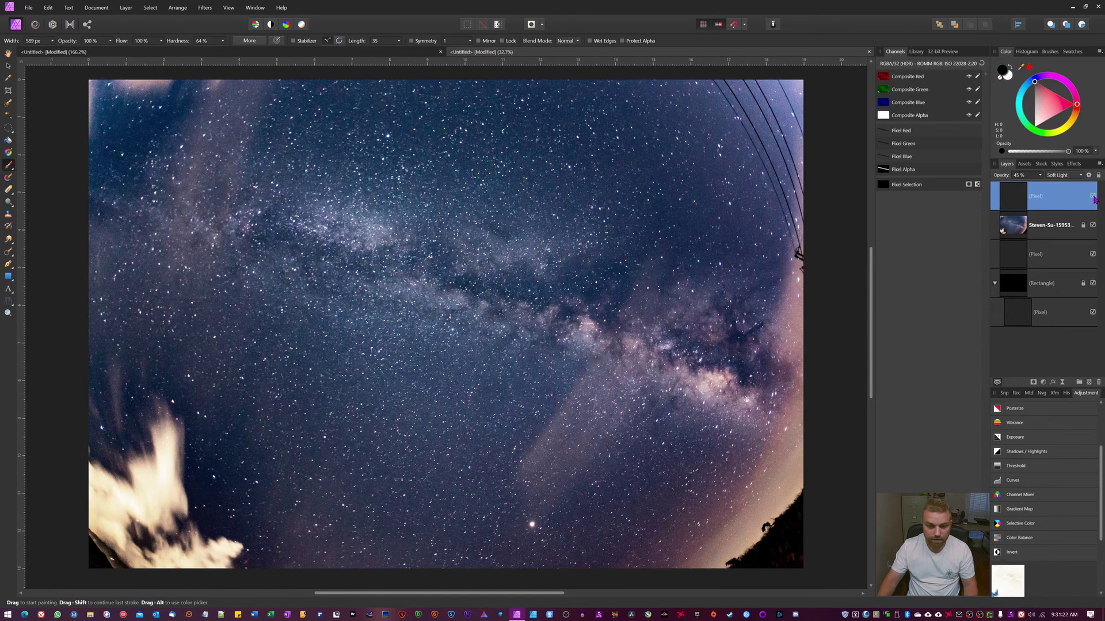
{"action": "left_click", "coordinate": [1093, 198]}
{"action": "left_click", "coordinate": [1093, 197]}
{"action": "left_click", "coordinate": [1093, 198]}
{"action": "left_click", "coordinate": [1093, 198]}
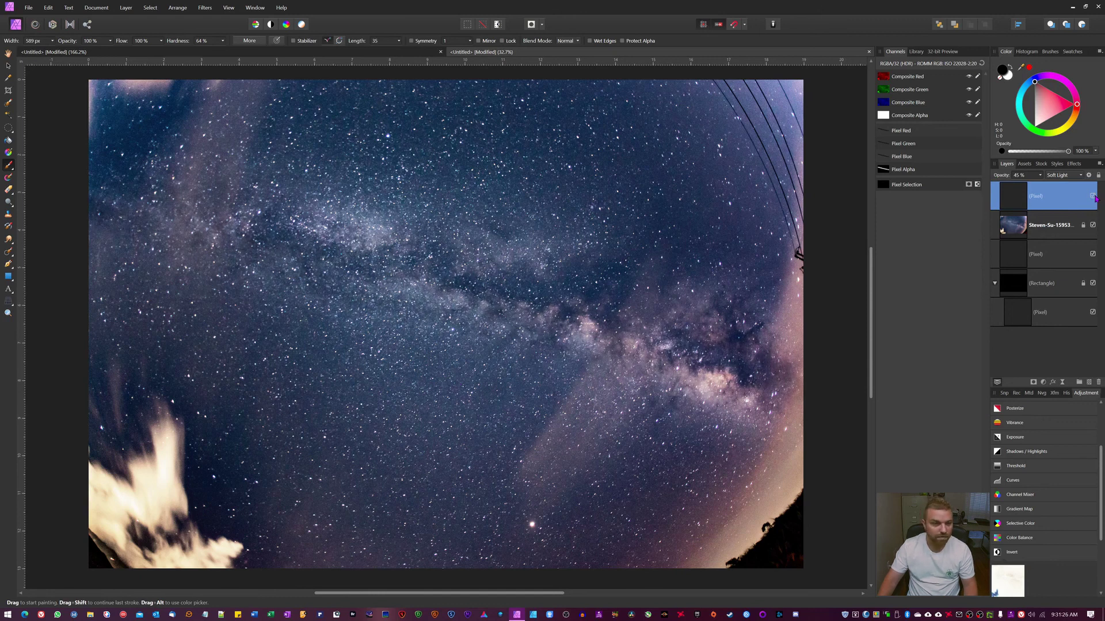
{"action": "left_click", "coordinate": [1094, 197]}
{"action": "left_click", "coordinate": [1094, 197]}
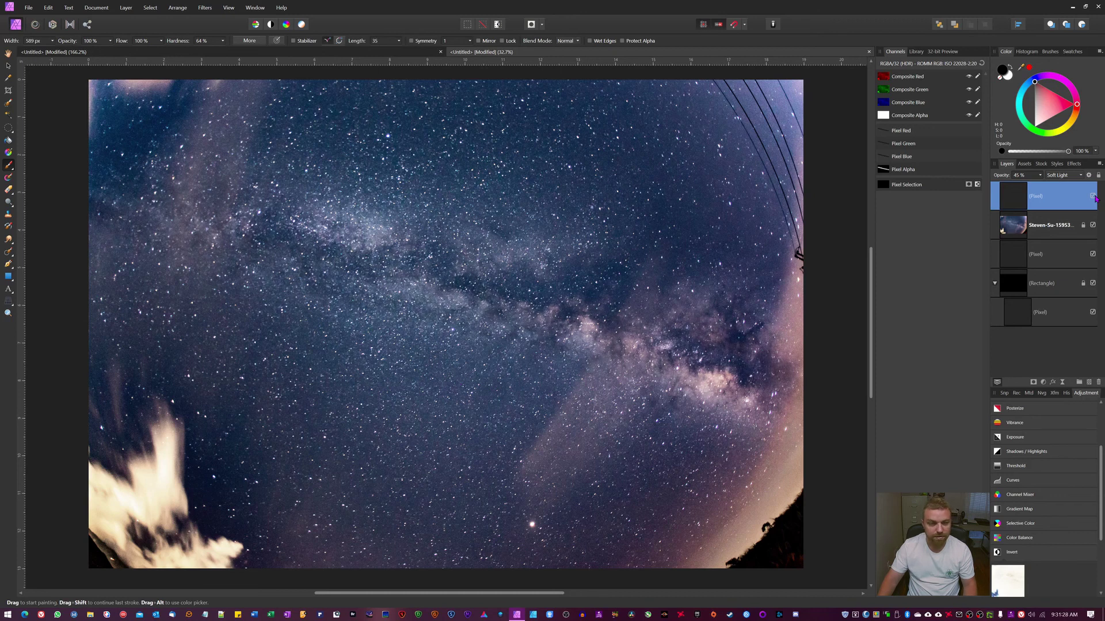